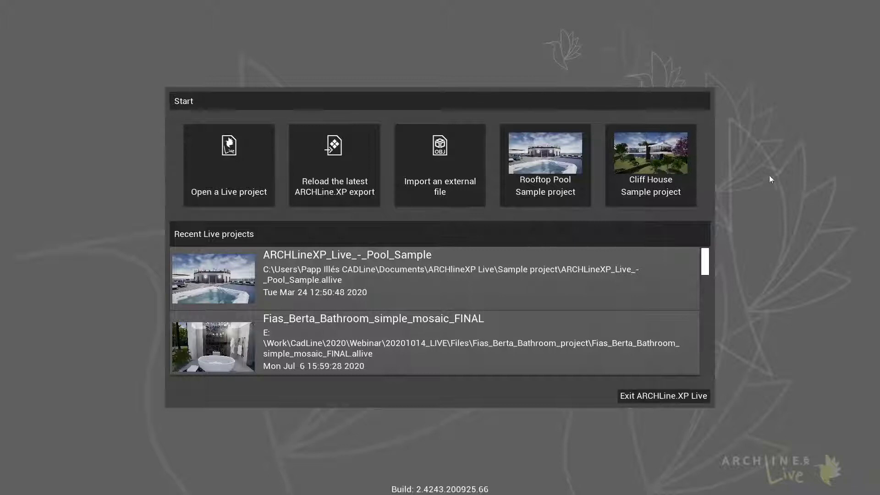
Import the external file SAC_Prefab_home_nonfurnished_without_pool.skp from the SKP_Prefab_project folder
click(463, 147)
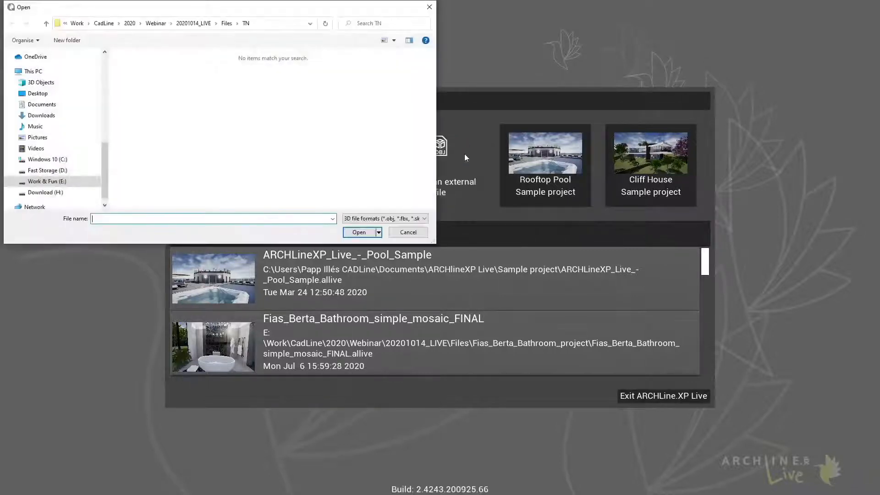
click(226, 24)
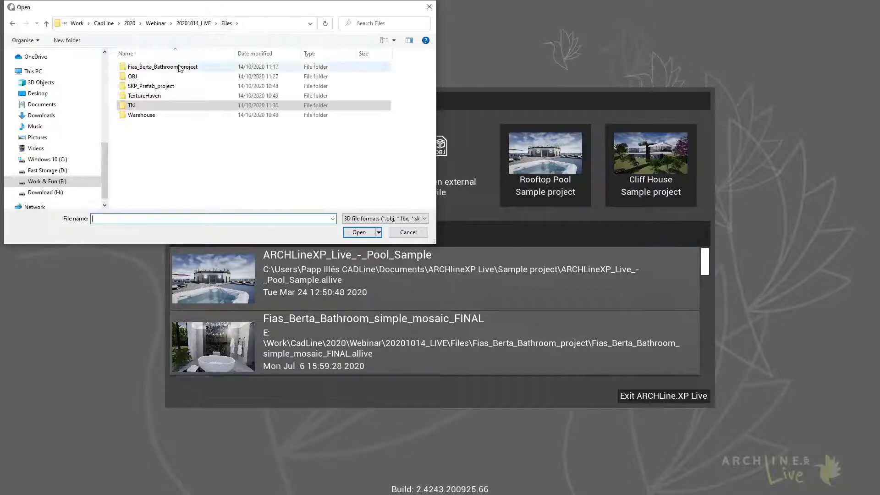
double_click(158, 86)
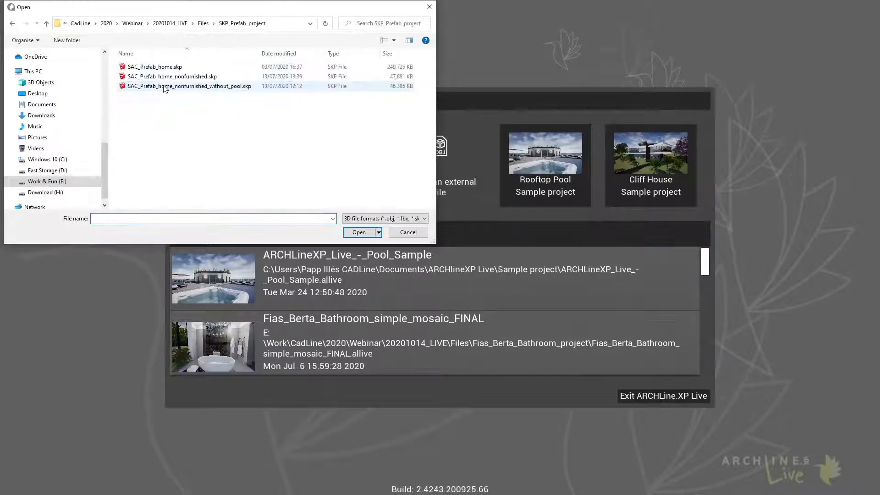
click(216, 91)
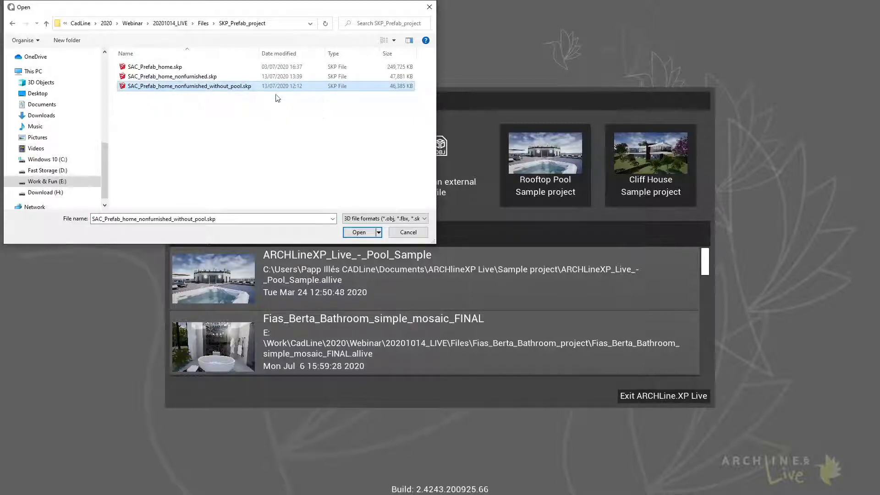
click(362, 233)
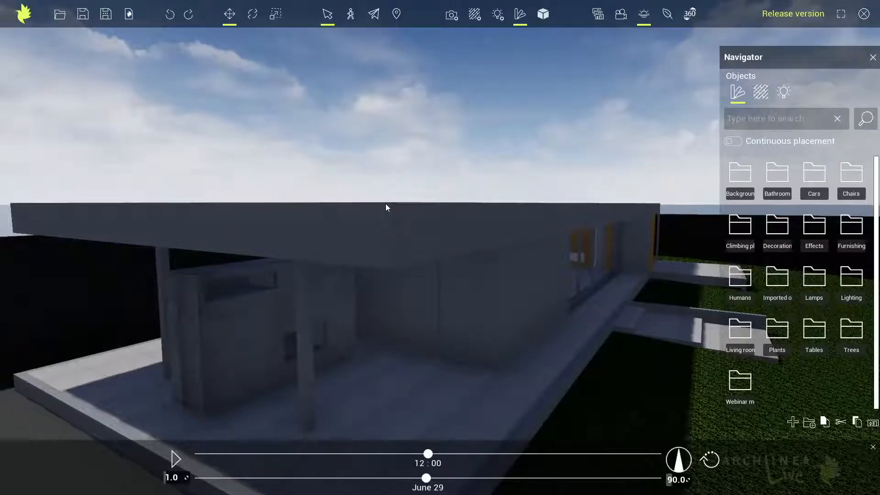
Set the north direction to about 172 degrees and the time of day to 8:51
middle_drag(485, 280, 432, 222)
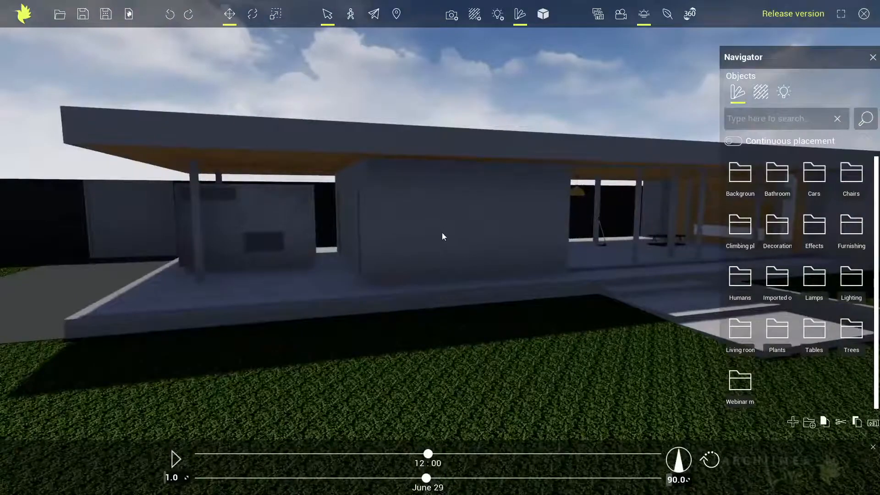
drag(670, 479, 683, 479)
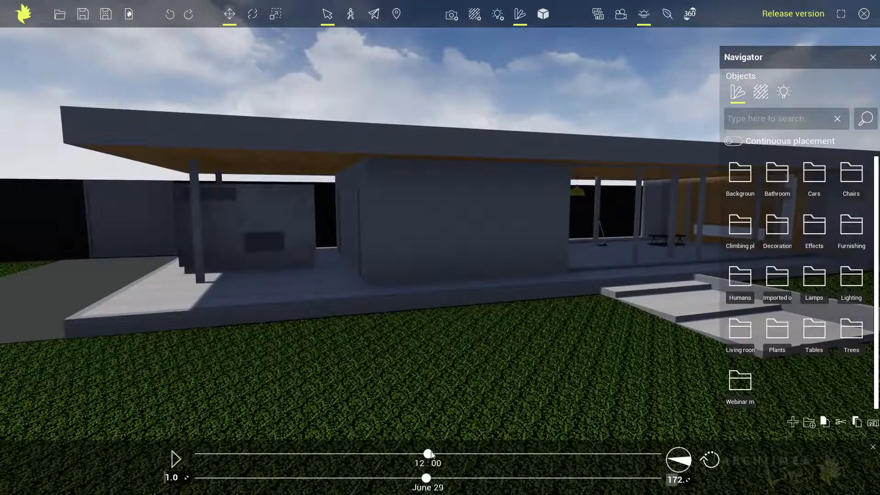
drag(431, 453, 368, 448)
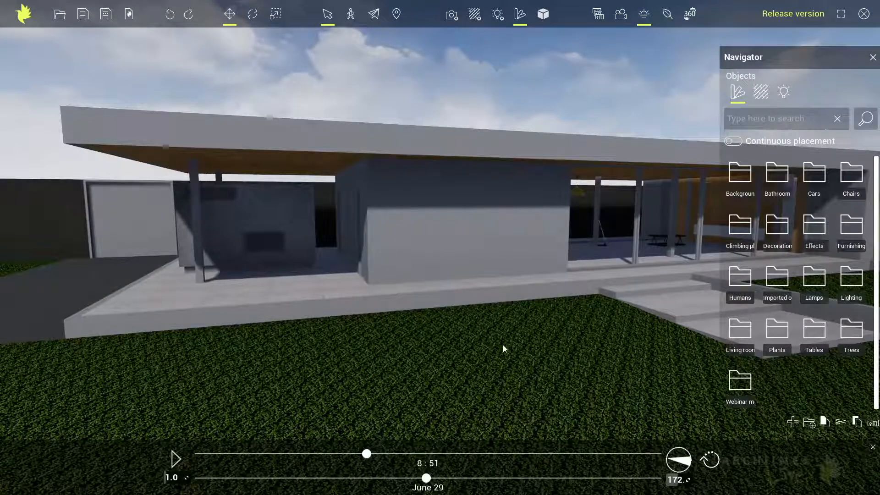
Apply the Ground grass material from the Environment materials to the lawn in front of the house
right_drag(529, 324, 532, 316)
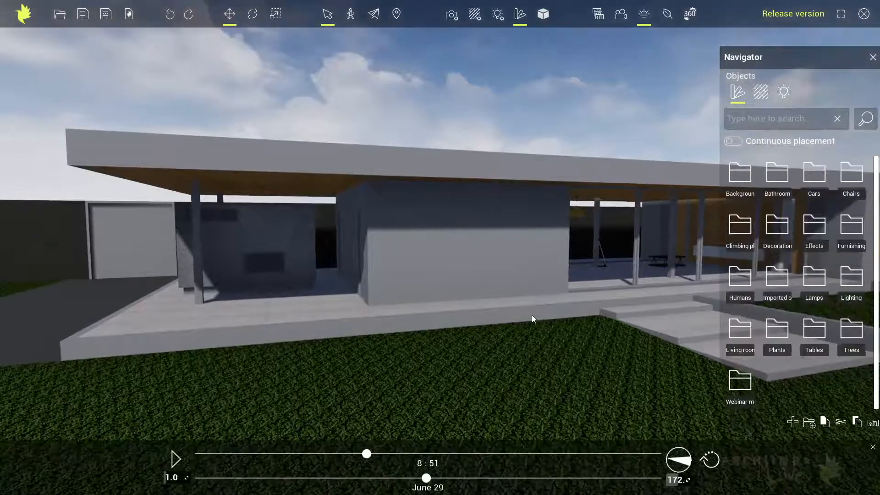
scroll(532, 315, down, 2)
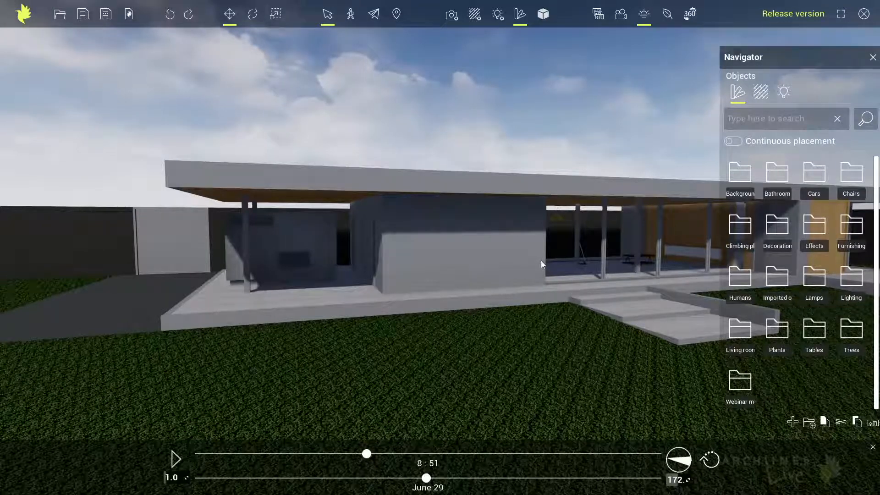
click(760, 94)
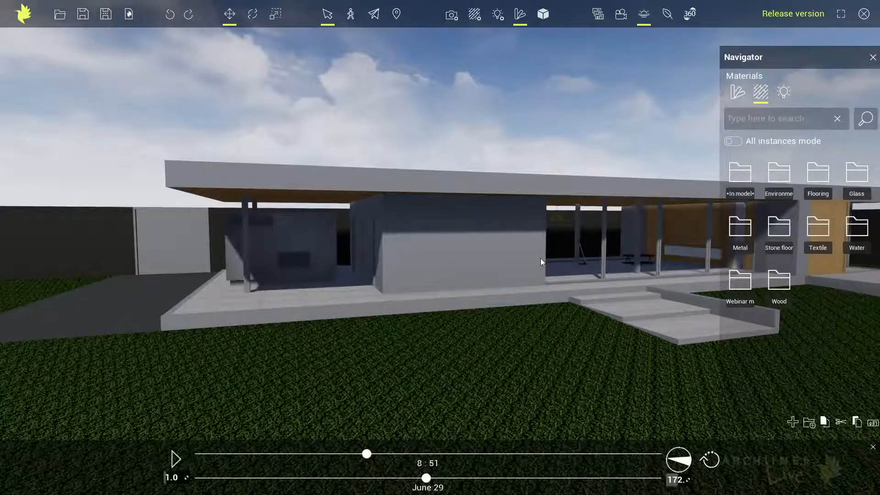
click(776, 179)
mouse_move(776, 183)
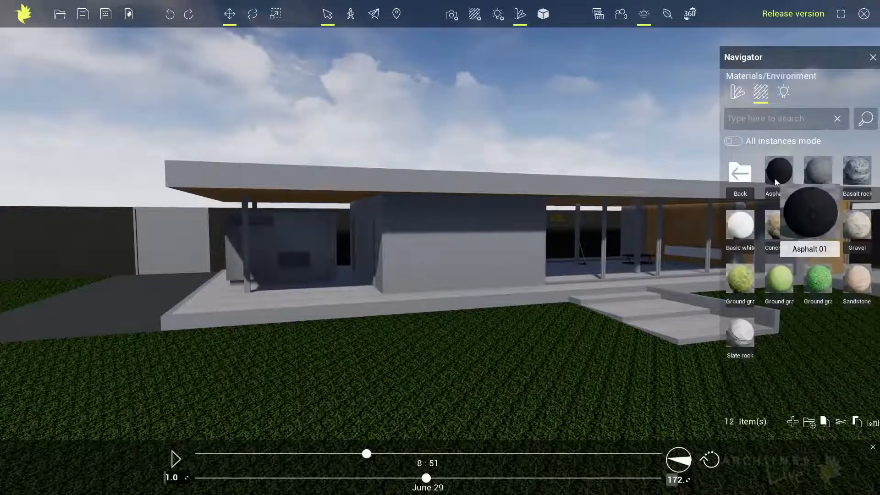
drag(741, 280, 355, 397)
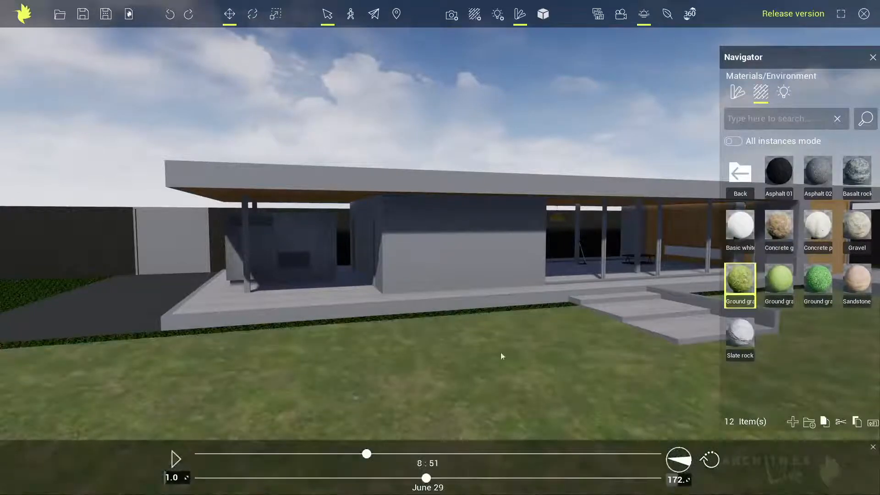
Turn on All instances mode and apply Ground grass to the remaining lawn beside the driveway
click(732, 141)
mouse_move(736, 280)
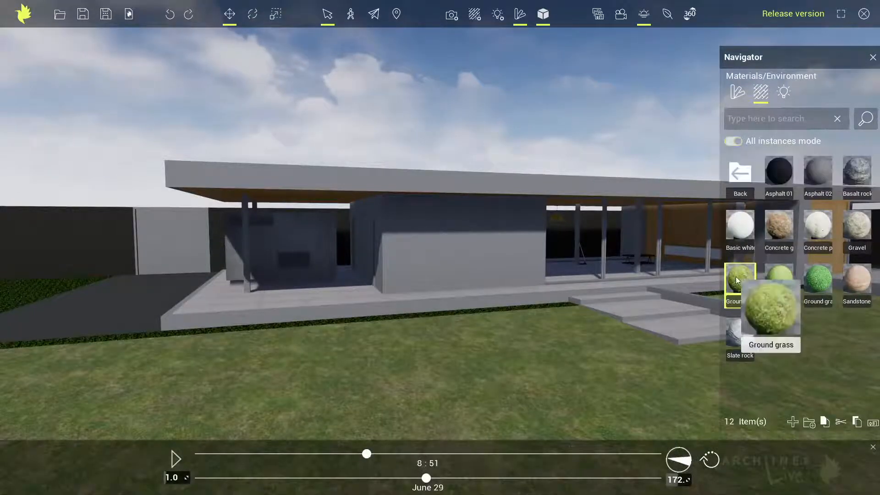
drag(736, 280, 47, 293)
Apply the dark anodized metal from the Metal materials to all instances of the house's exterior wall material
right_drag(237, 366, 189, 316)
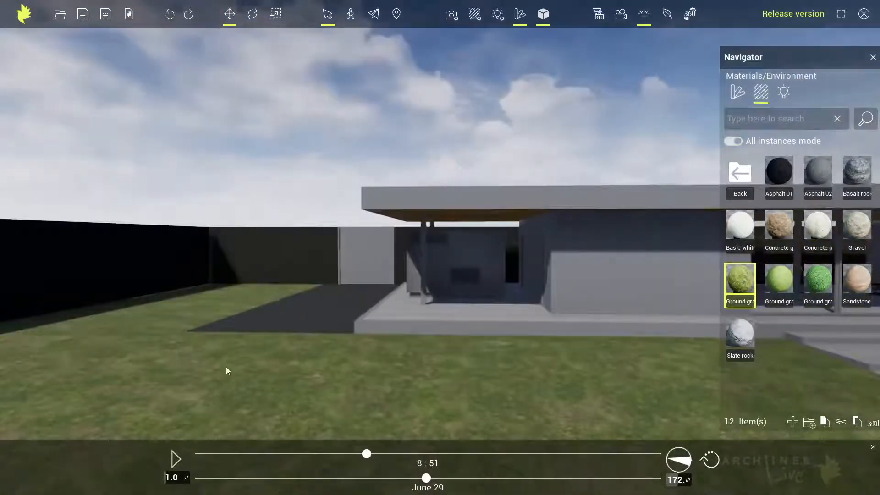
right_drag(583, 381, 651, 348)
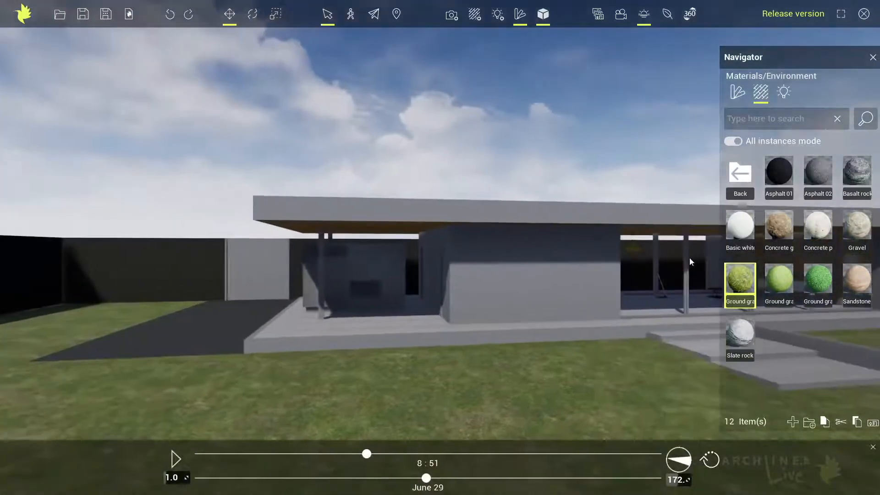
click(734, 184)
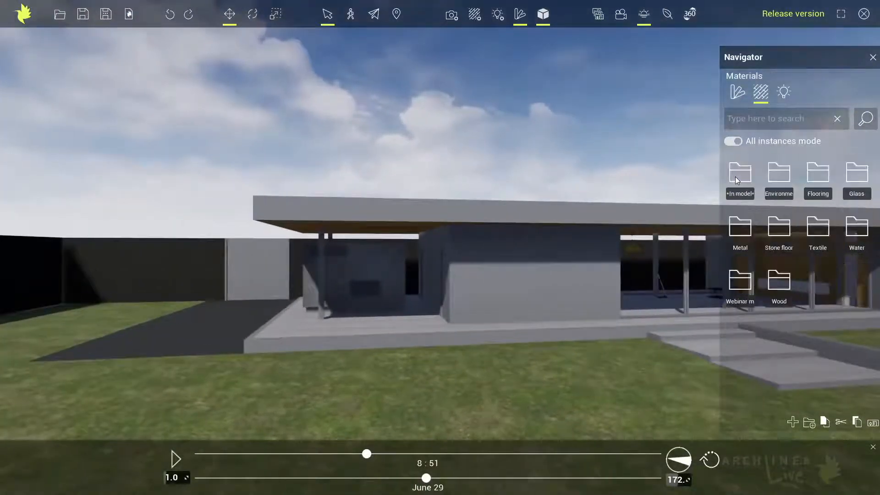
click(738, 226)
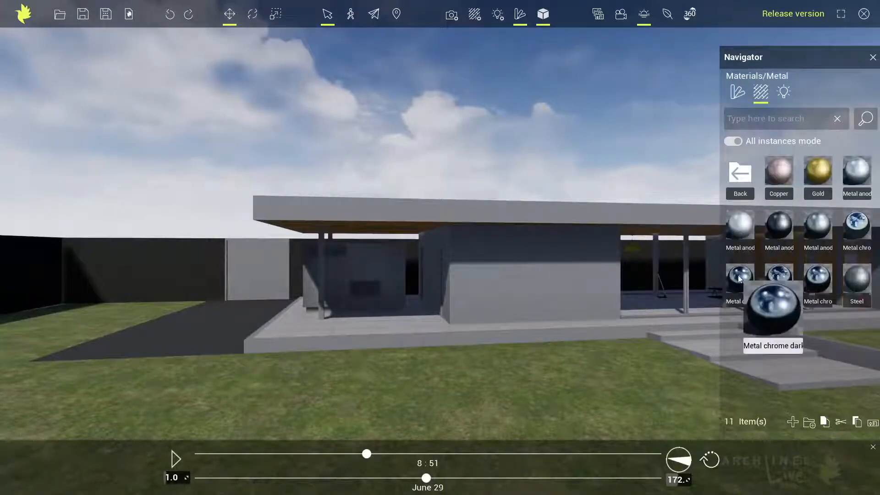
drag(777, 229, 484, 280)
Change the material type of the terrace floor's Navona material to Glossy and close its properties
right_drag(512, 300, 315, 307)
key(w)
click(321, 303)
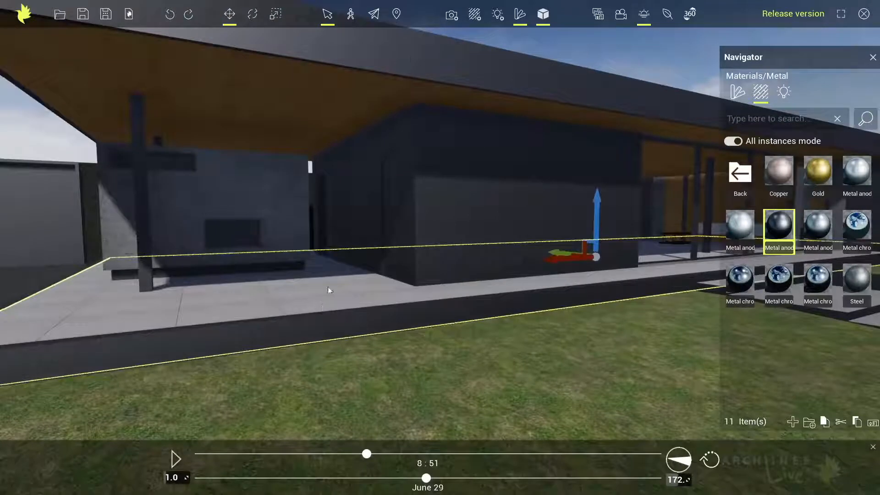
click(475, 15)
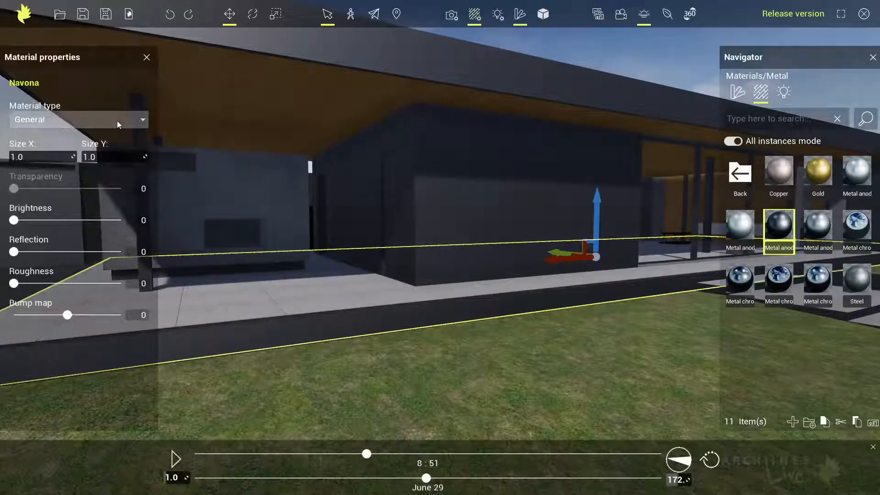
click(91, 120)
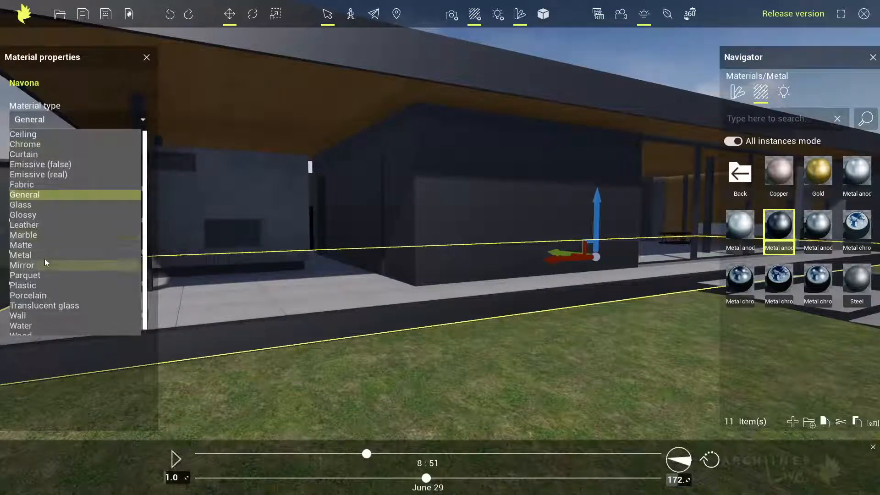
click(40, 216)
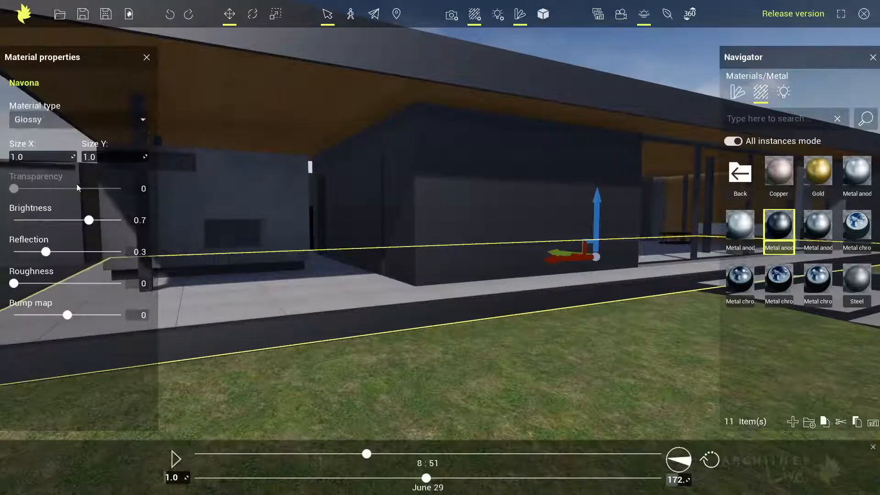
click(250, 304)
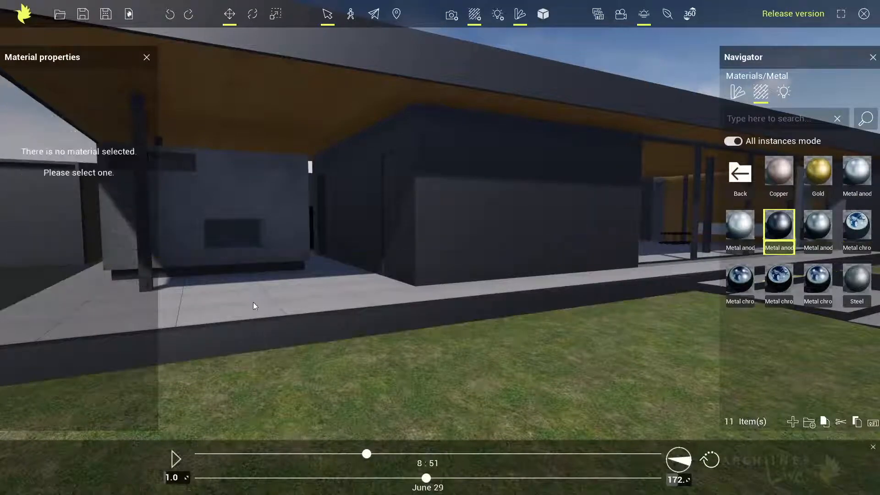
click(147, 58)
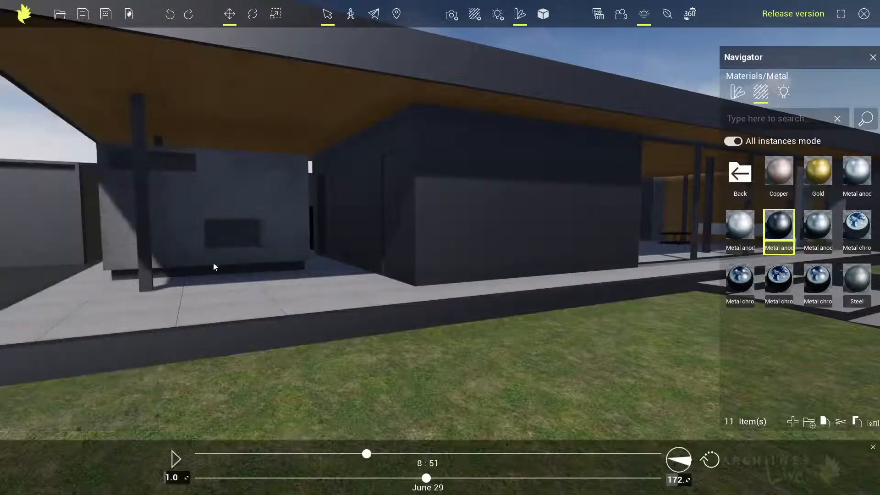
Change the black fence's granite material to the Wall type with a brightness of about 0.77
right_drag(213, 263, 511, 266)
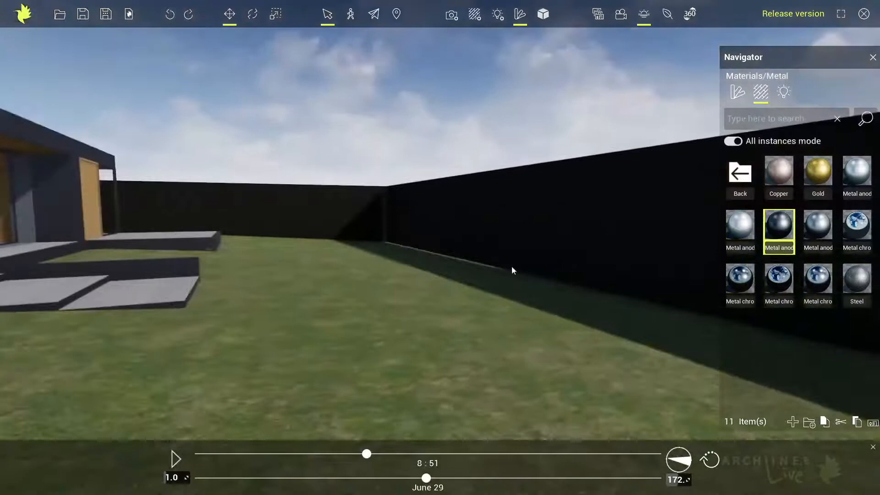
click(562, 232)
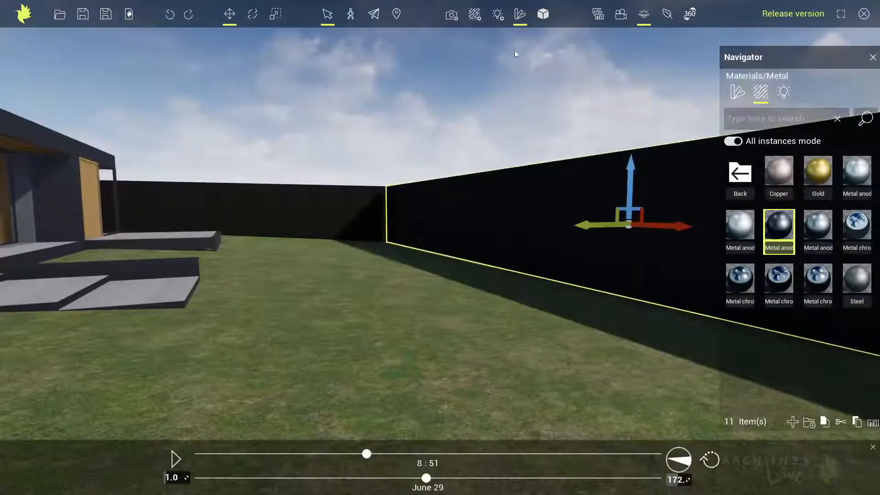
click(474, 16)
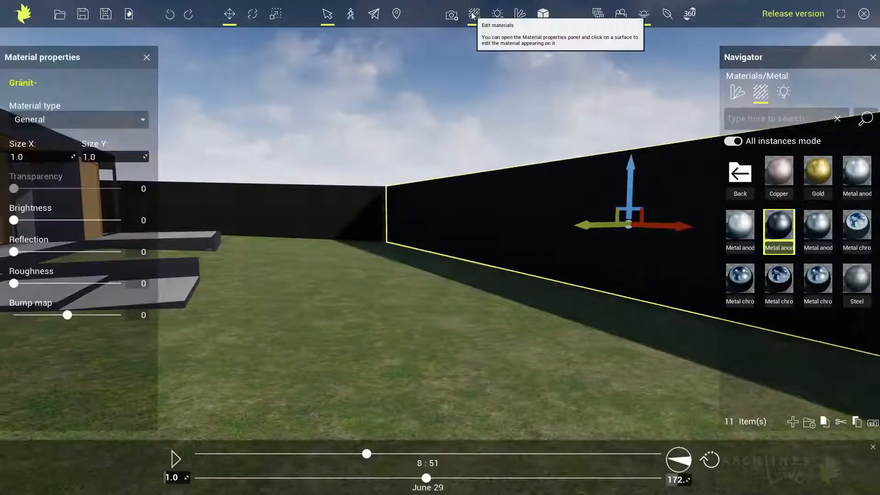
click(53, 123)
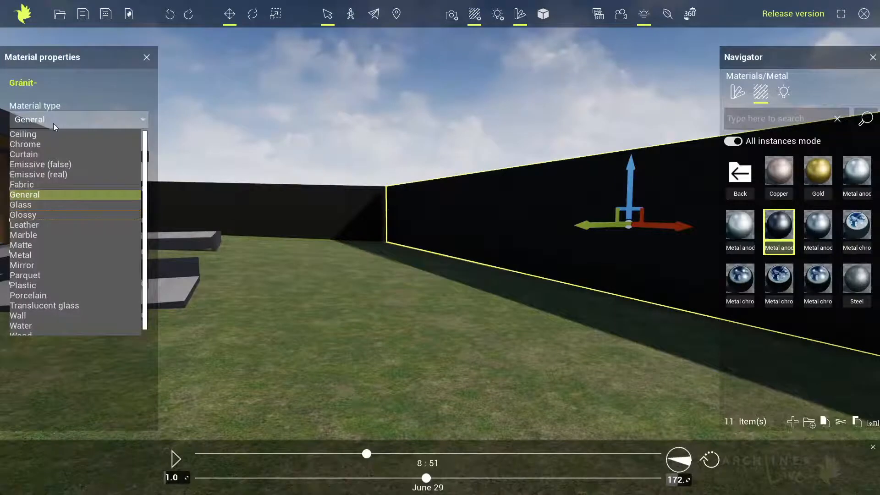
click(29, 318)
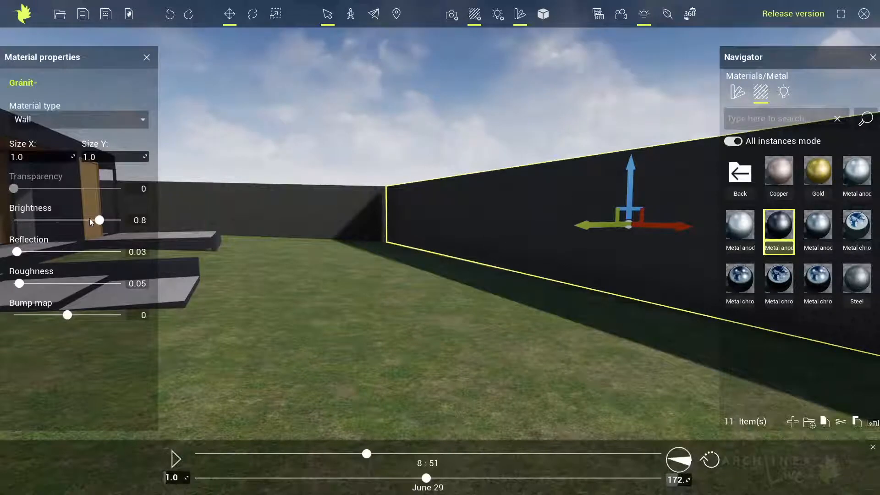
mouse_move(99, 221)
mouse_down()
mouse_move(51, 221)
mouse_move(115, 221)
mouse_move(96, 221)
mouse_up()
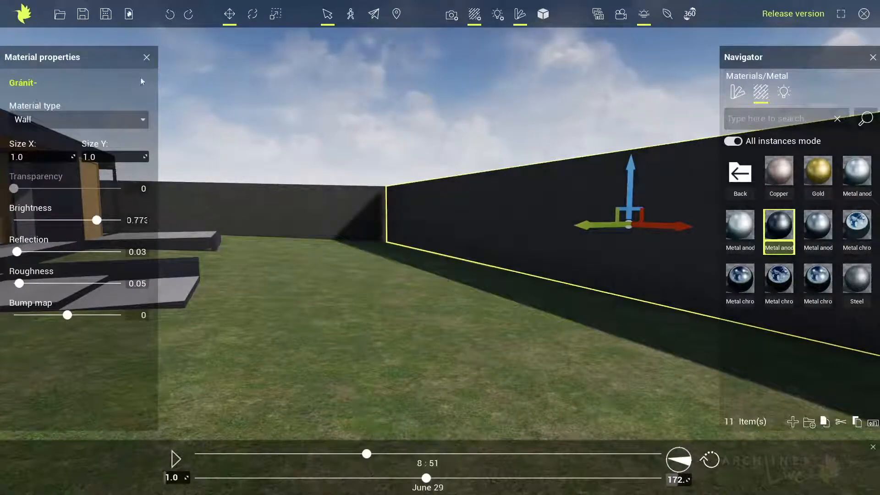
click(147, 58)
Place the red Car - sedane object on the driveway in front of the garage door and switch to rotate mode
right_drag(315, 259, 16, 268)
right_drag(220, 271, 674, 214)
click(736, 173)
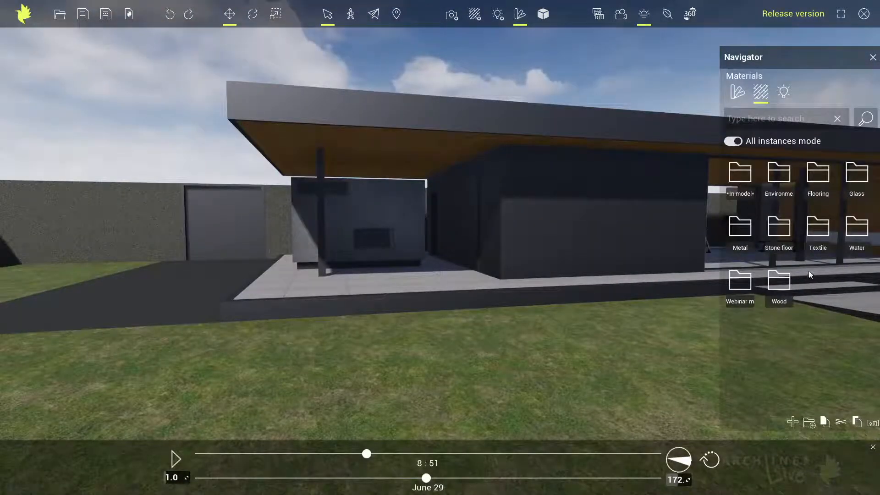
click(737, 92)
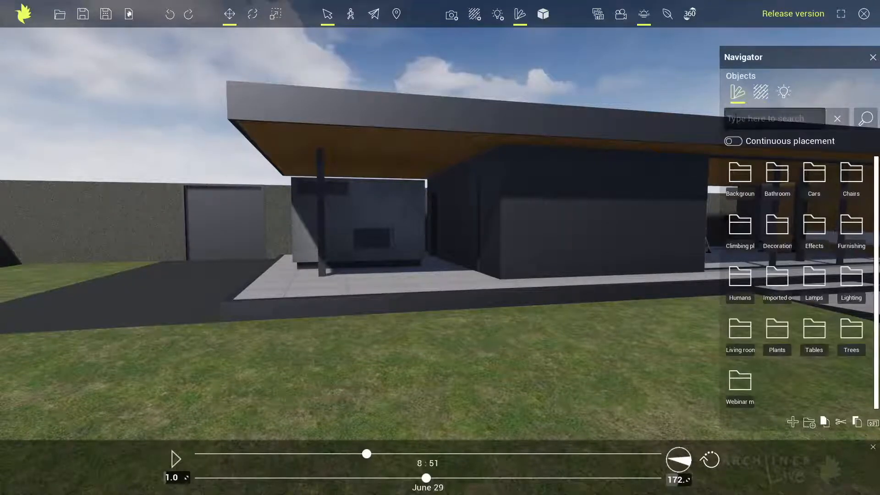
double_click(814, 174)
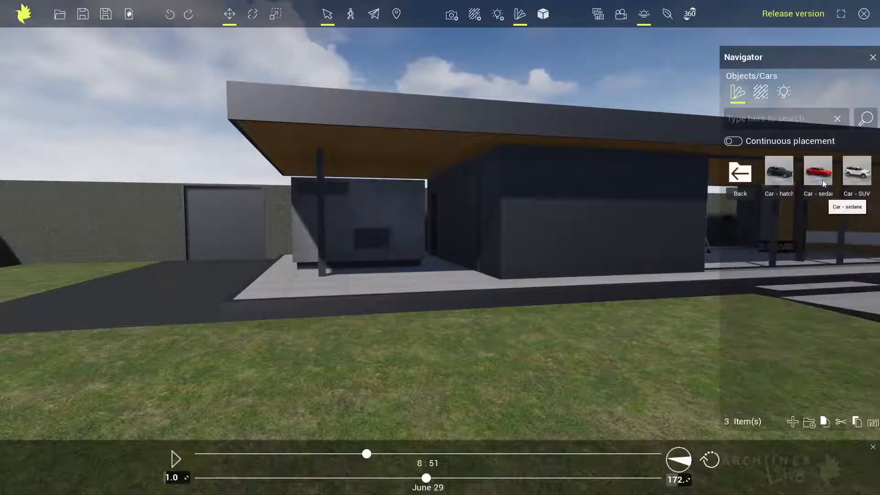
drag(818, 172, 153, 264)
click(166, 263)
key(e)
click(448, 343)
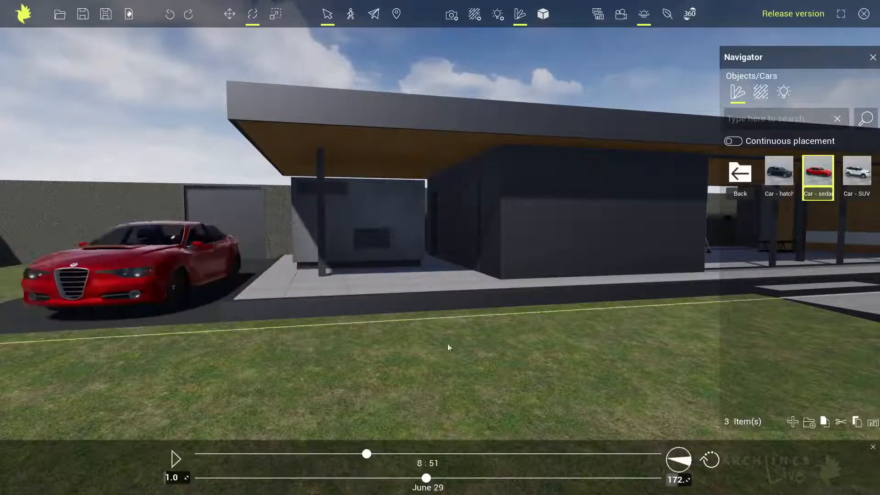
Place the idle Sophia figure from the Humans objects on the paved terrace beside the front column and rotate her
click(740, 173)
click(740, 277)
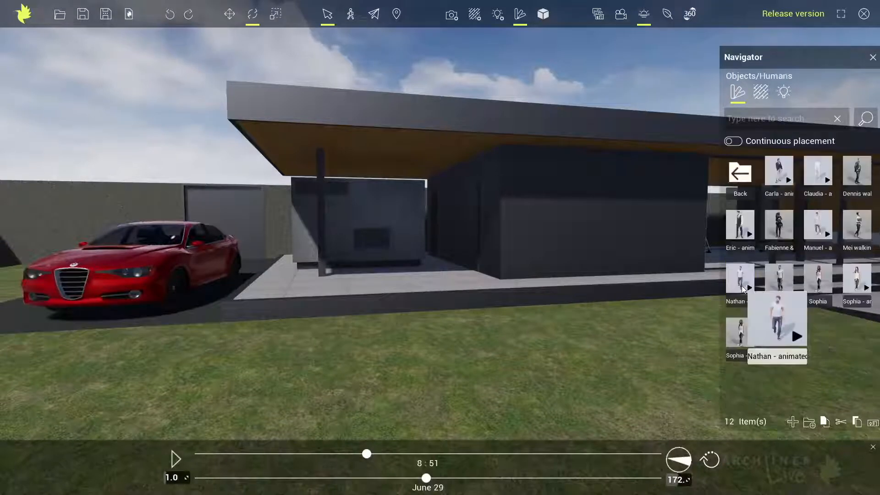
drag(739, 332, 349, 274)
drag(350, 237, 414, 246)
click(426, 274)
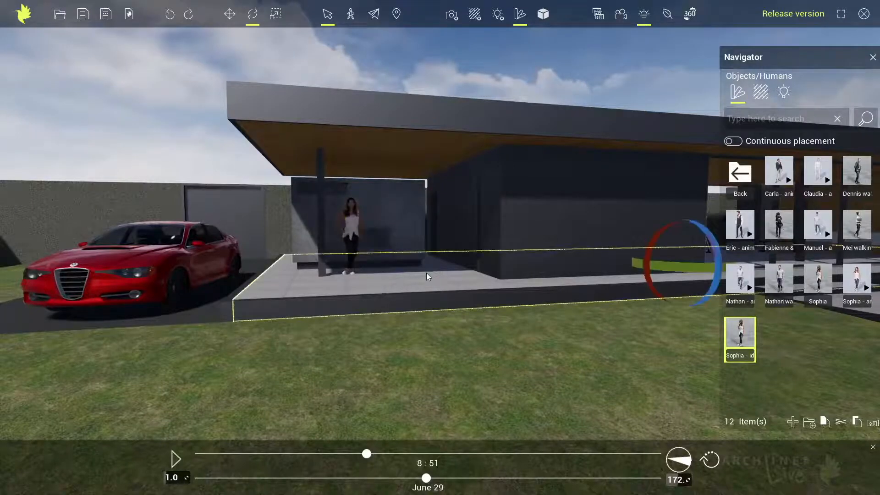
key(Escape)
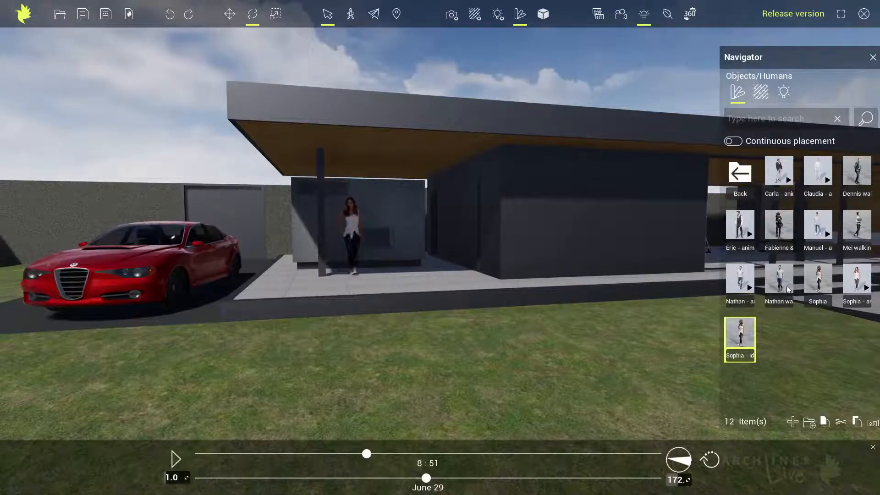
Place the Nathan - animated figure on the terrace edge next to the red car and rotate him
drag(739, 280, 260, 293)
drag(263, 236, 362, 302)
Add a five-point animation path for the Nathan figure along the terrace edge toward the glazed end of the house
right_drag(362, 302, 447, 307)
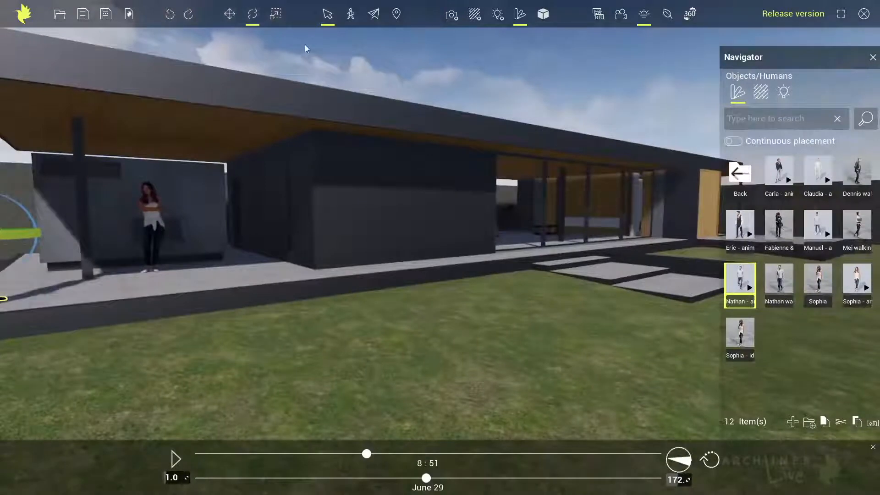
click(543, 14)
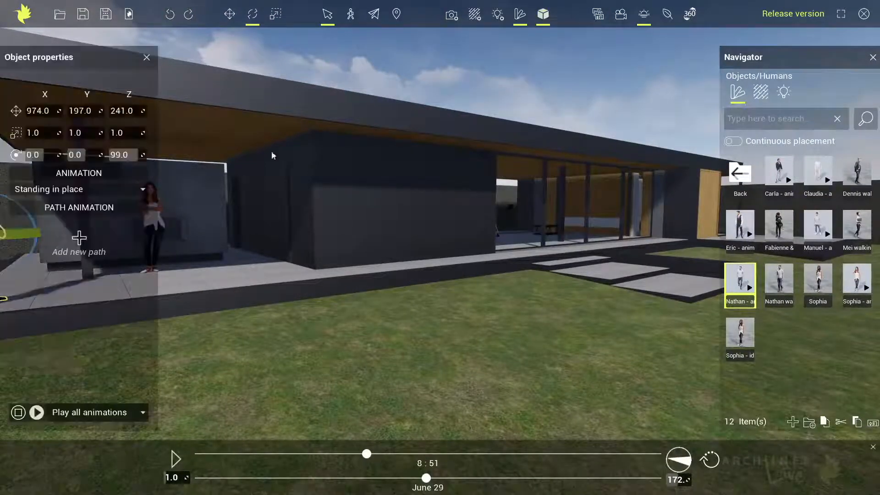
click(85, 243)
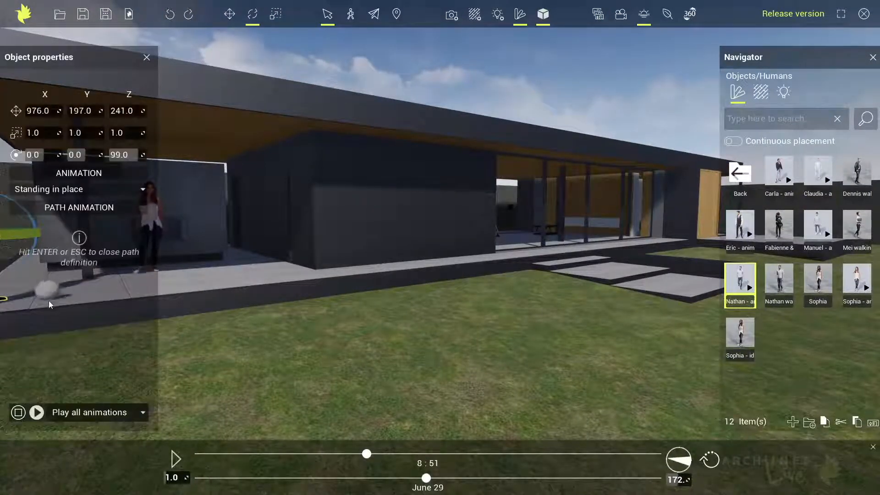
click(49, 301)
click(334, 274)
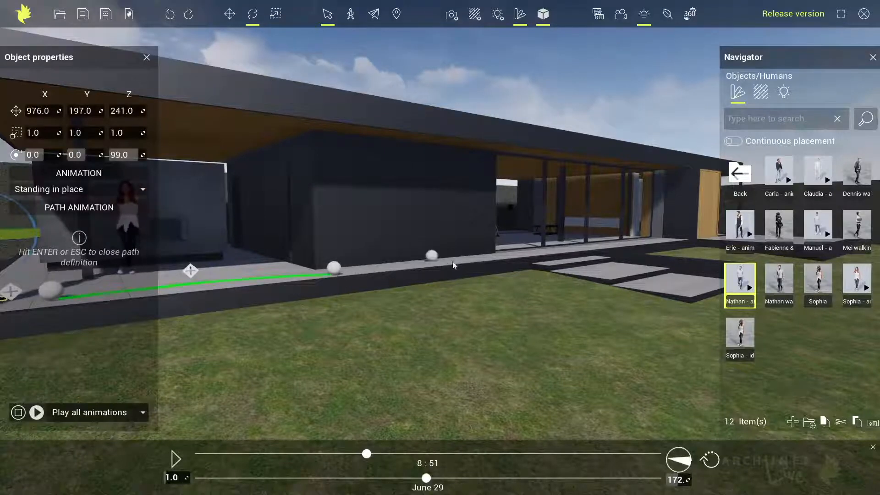
click(468, 260)
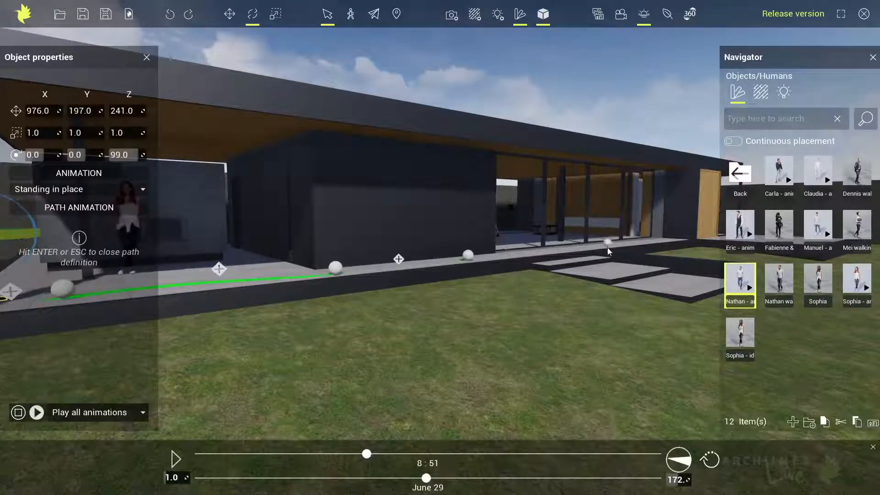
click(608, 249)
click(662, 242)
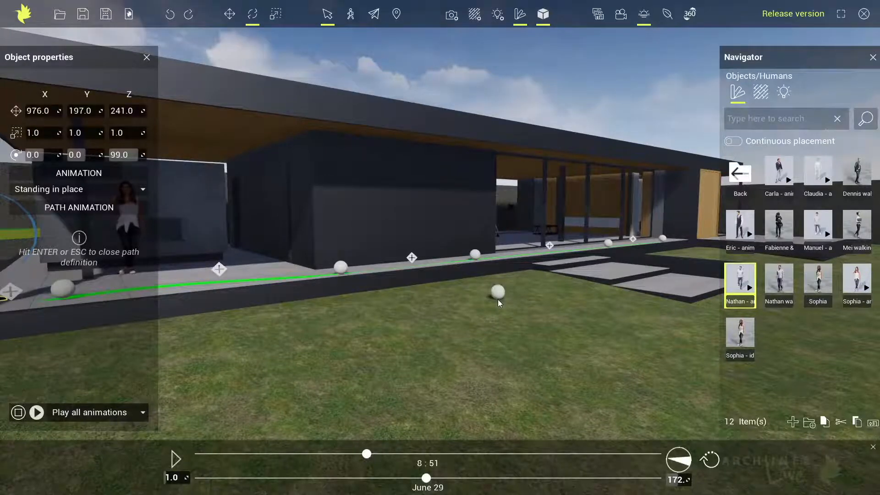
key(Return)
Set the Nathan figure's animation to Walking and close the object properties
click(61, 189)
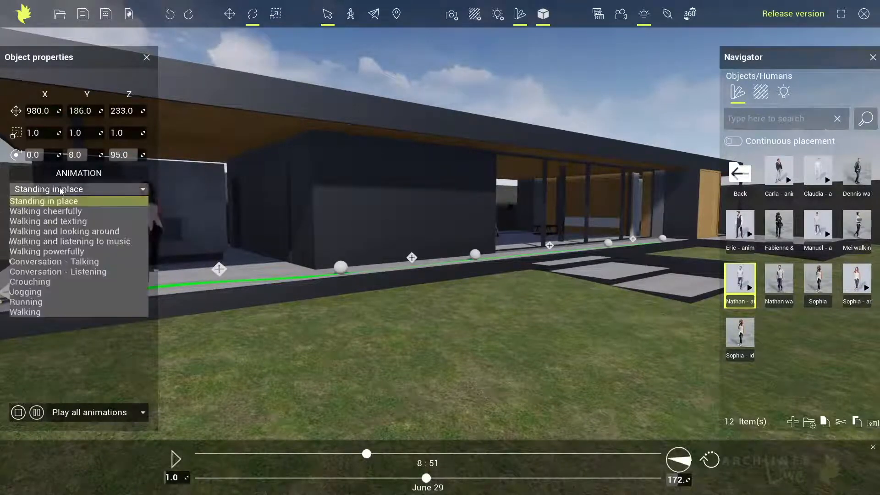
click(42, 312)
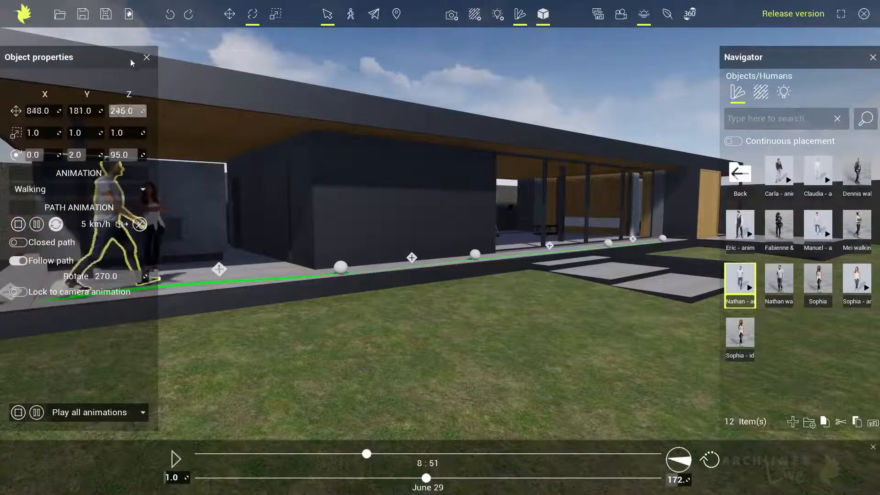
click(146, 58)
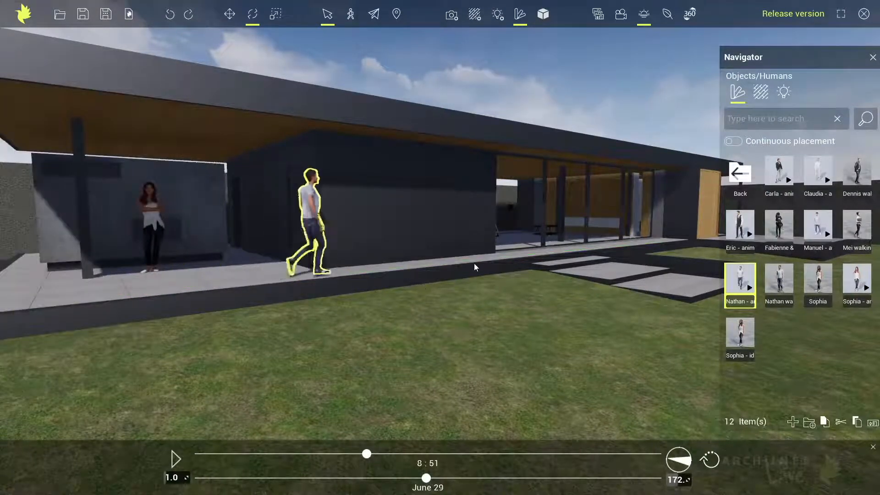
middle_drag(475, 263, 476, 285)
scroll(531, 309, down, 2)
right_drag(531, 309, 579, 300)
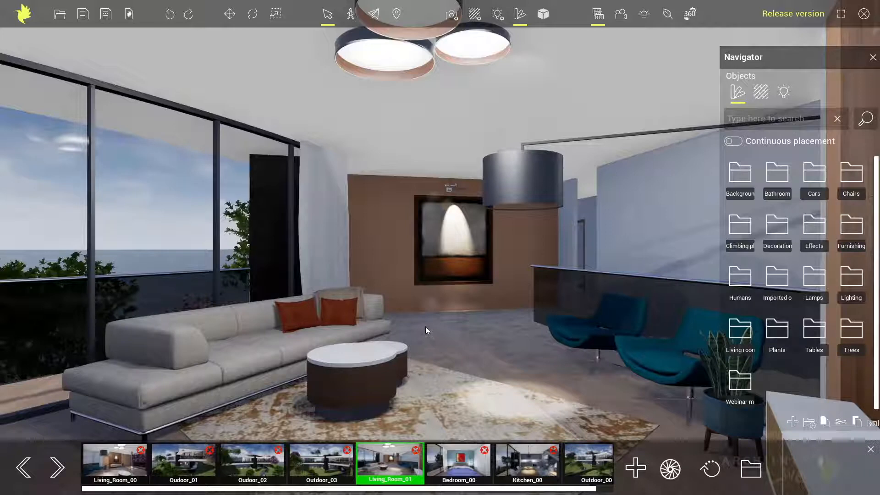
Start an import and open Smart_Vacuum_Cleaner.skp from the Warehouse folder inside Files
click(24, 15)
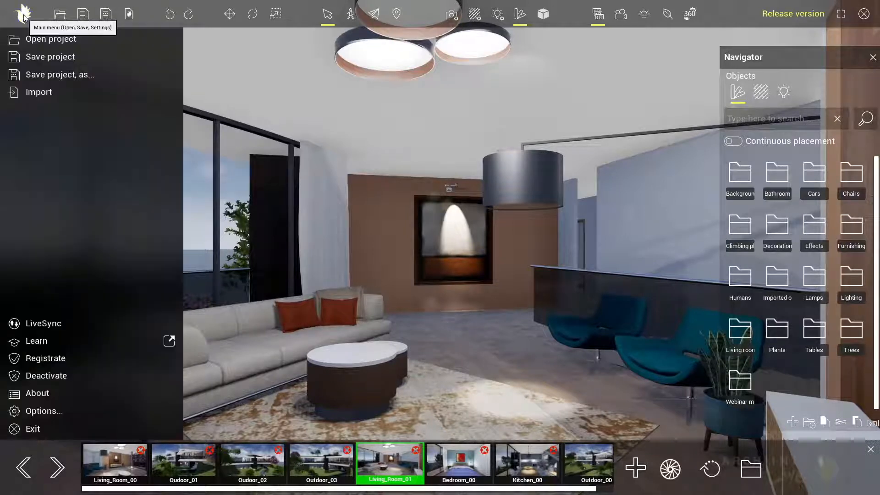
click(68, 95)
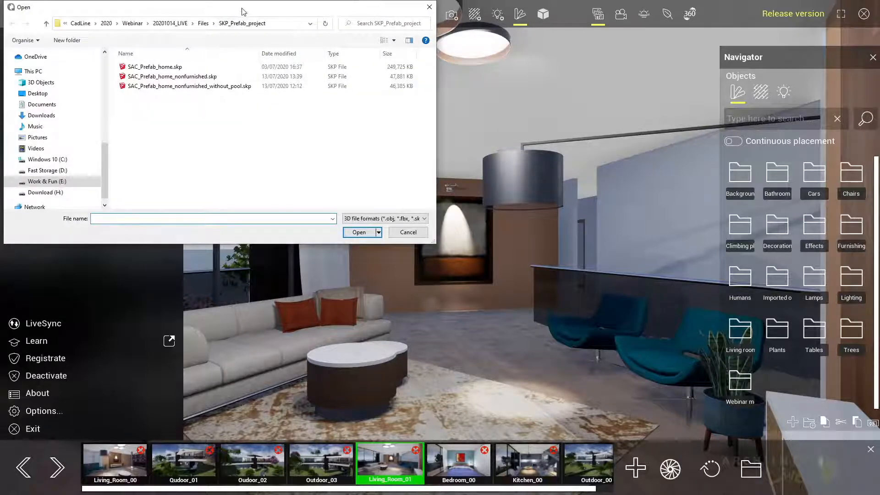
drag(247, 18, 395, 78)
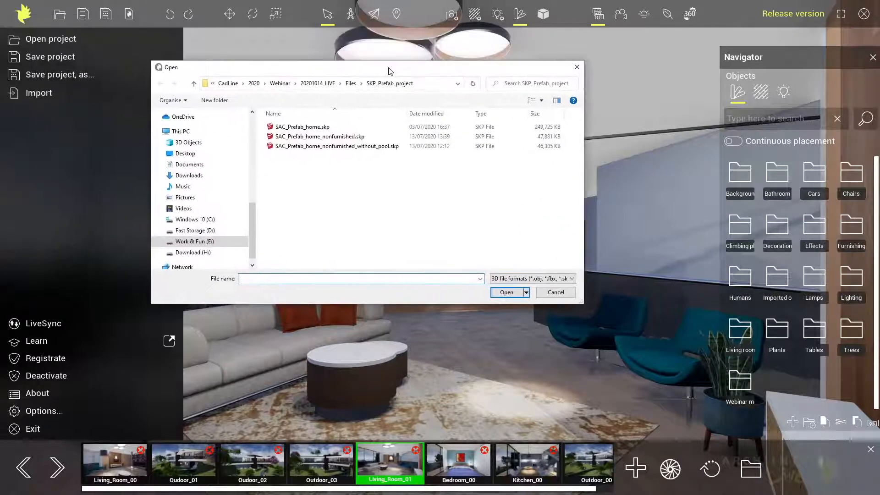
click(351, 84)
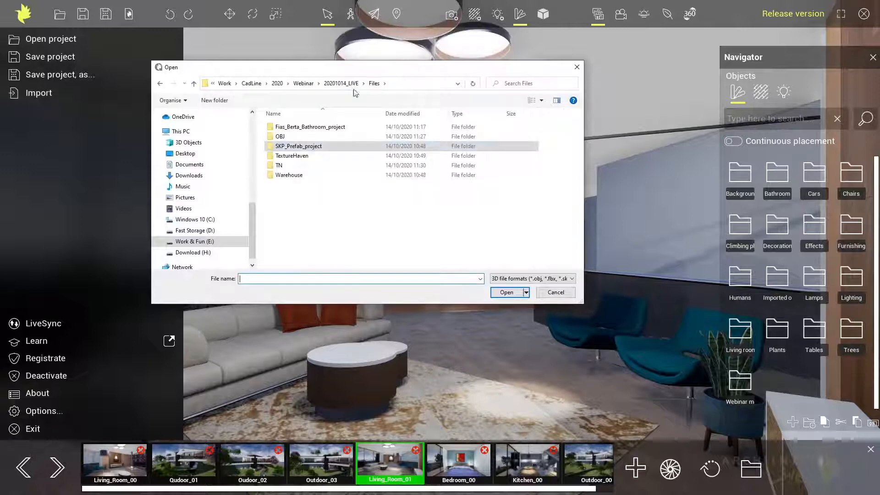
double_click(290, 175)
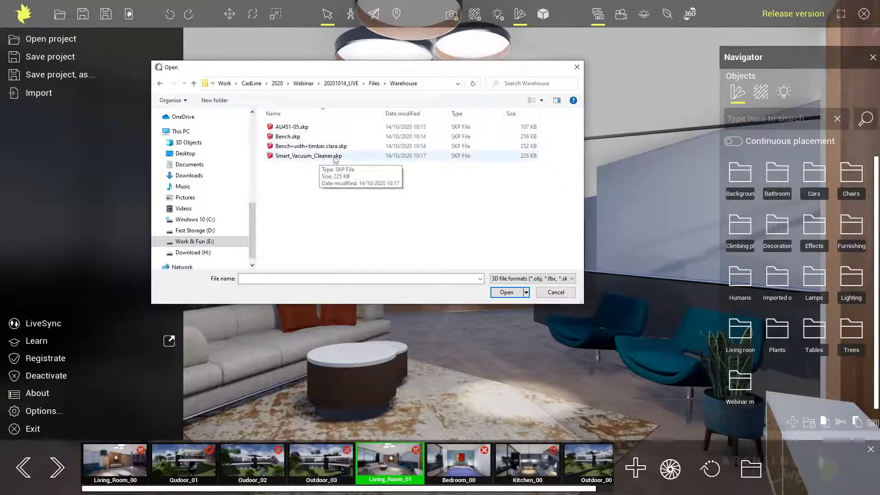
click(308, 158)
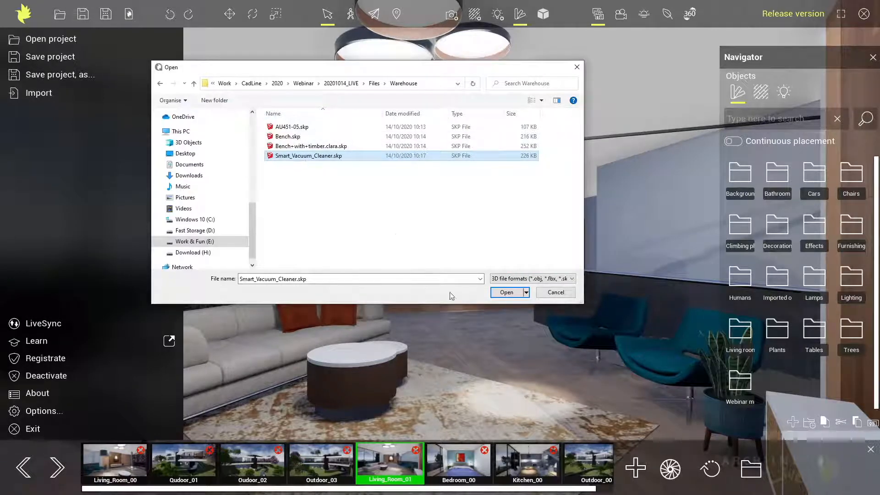
click(506, 294)
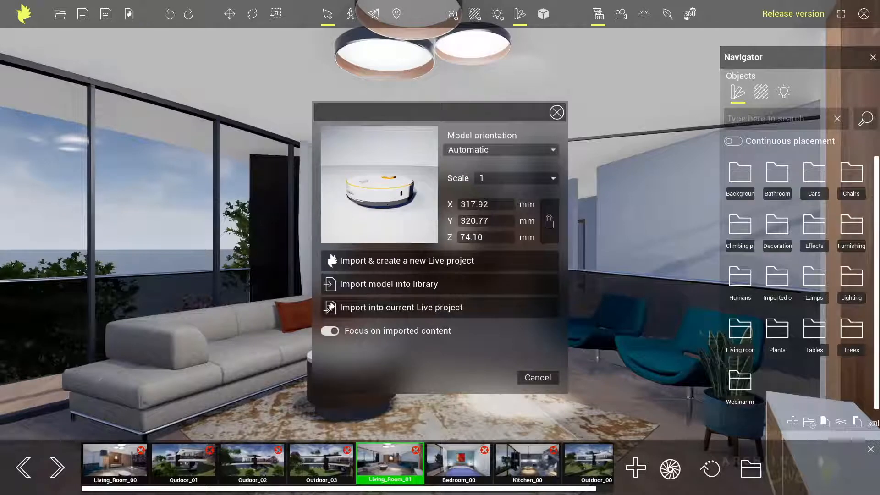
Try an import scale of 0.1 for the vacuum cleaner model and return the scale to 1
click(476, 237)
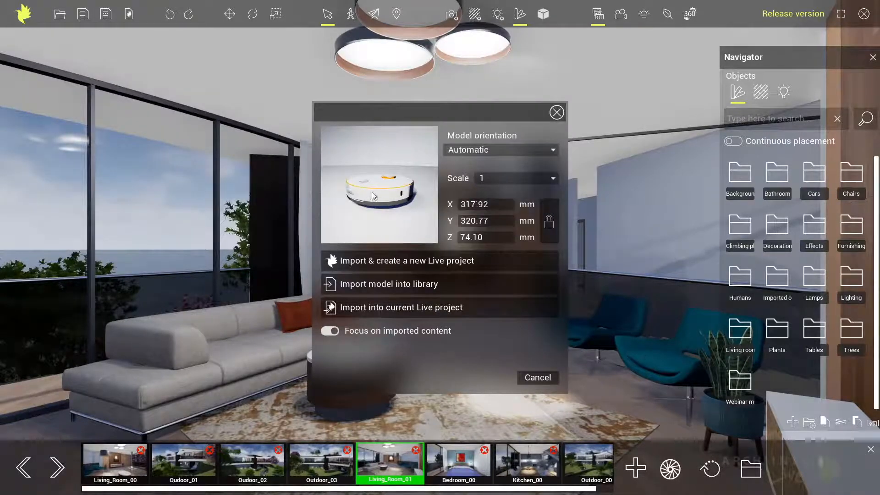
click(477, 217)
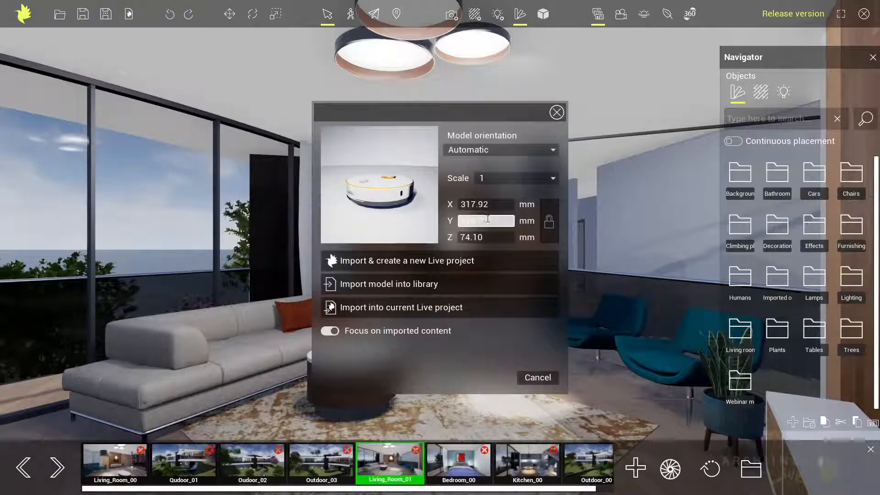
click(492, 180)
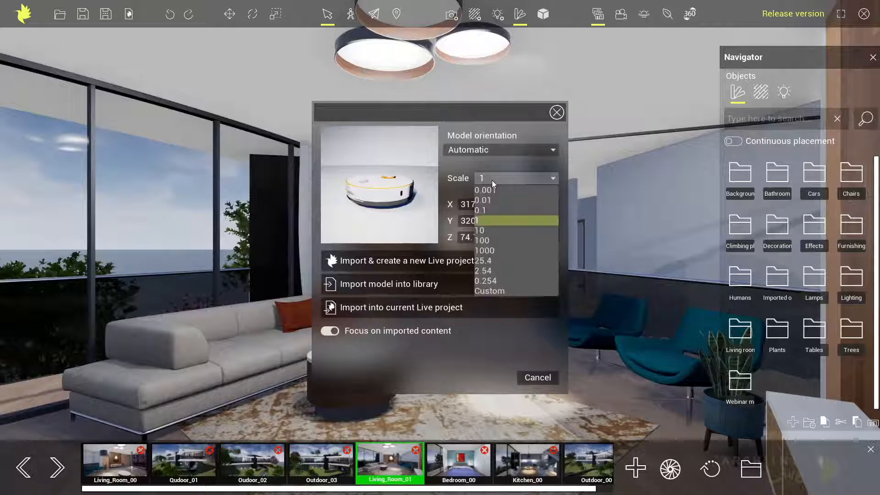
click(483, 210)
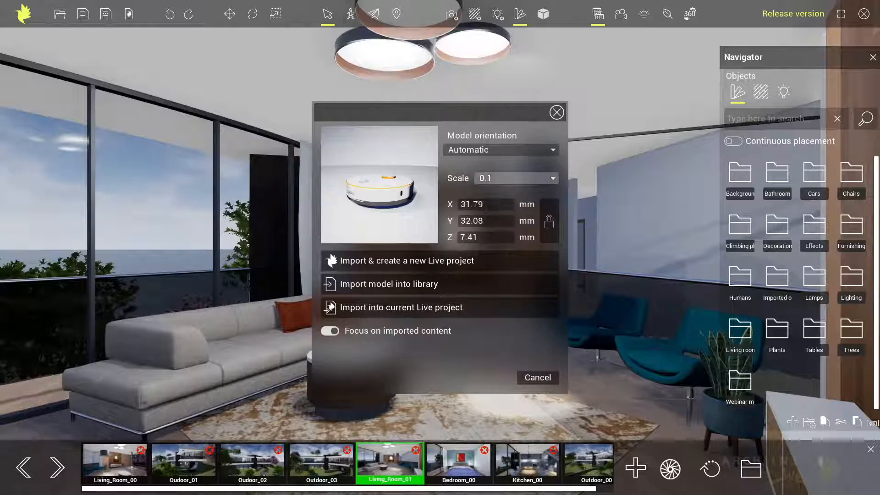
click(491, 177)
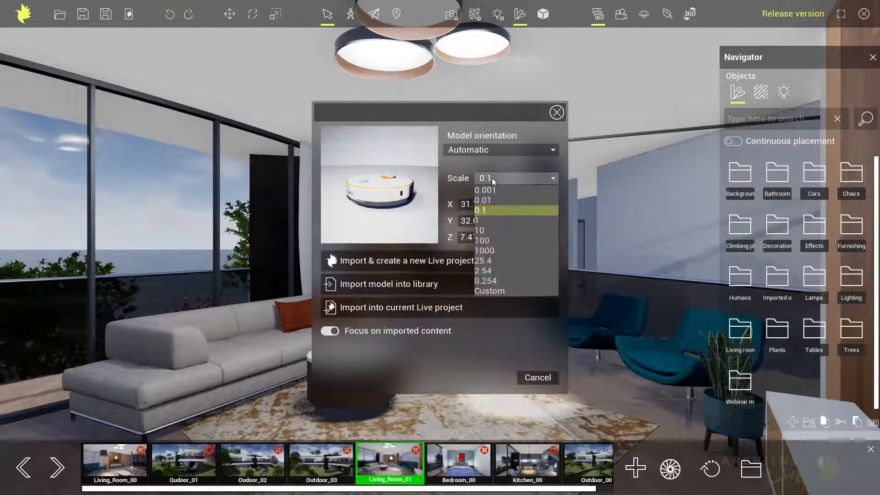
click(488, 221)
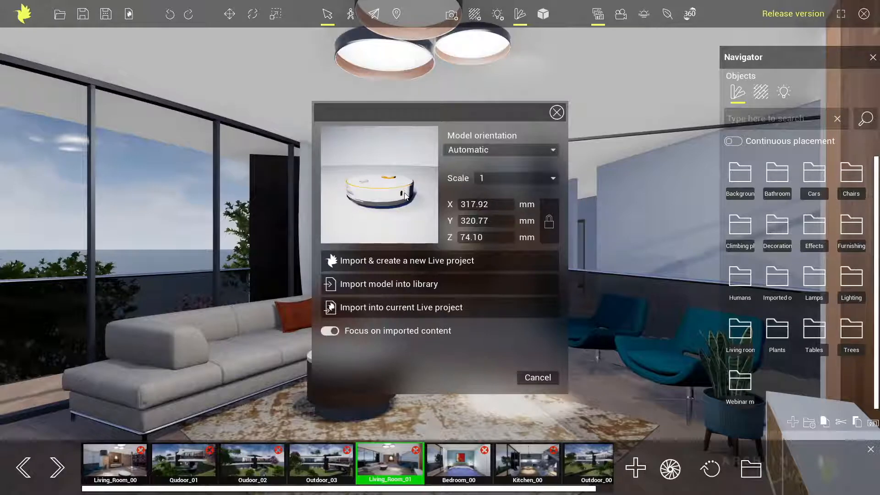
Try out the model's X, Y and Z size fields, unlocking their proportions and locking them again
click(489, 203)
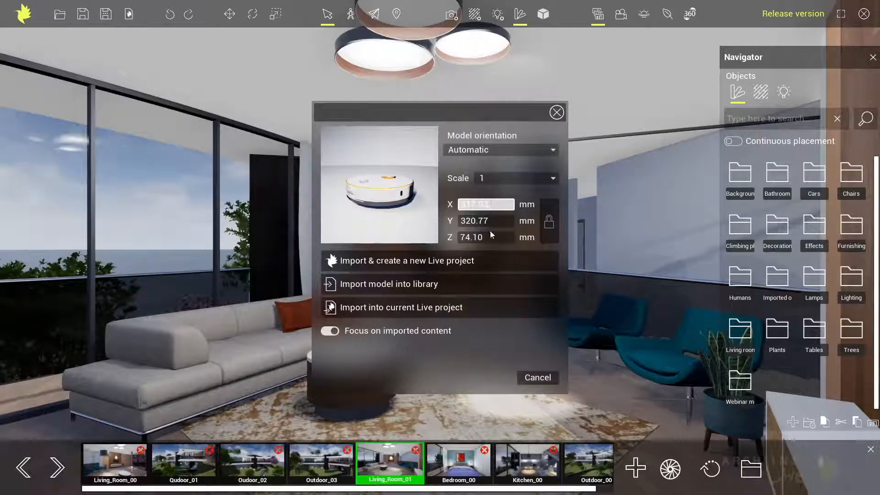
click(490, 230)
click(491, 207)
click(544, 223)
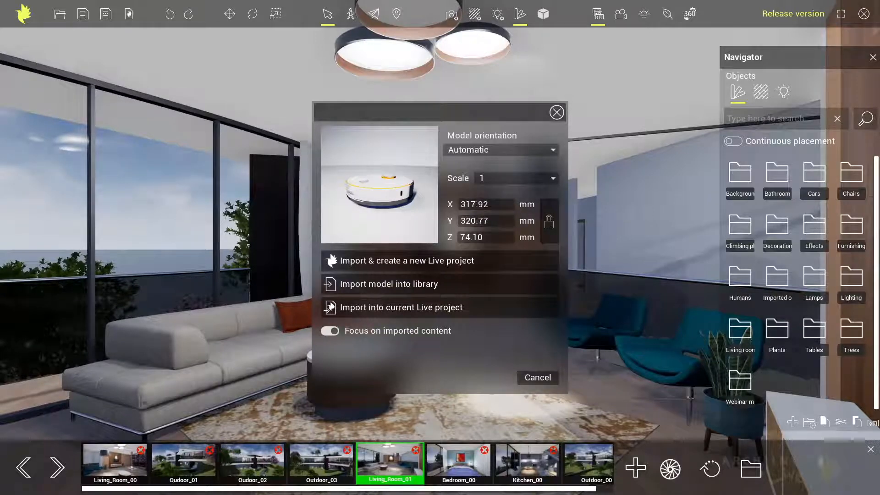
click(509, 206)
click(538, 222)
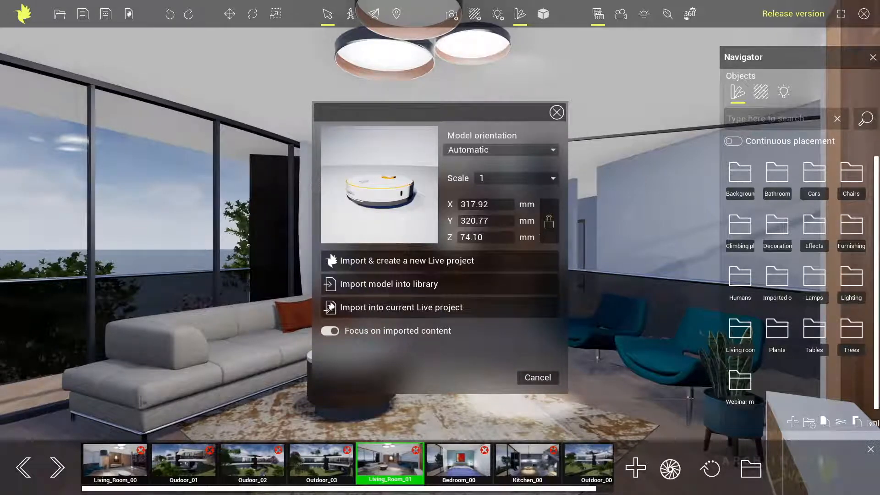
click(459, 206)
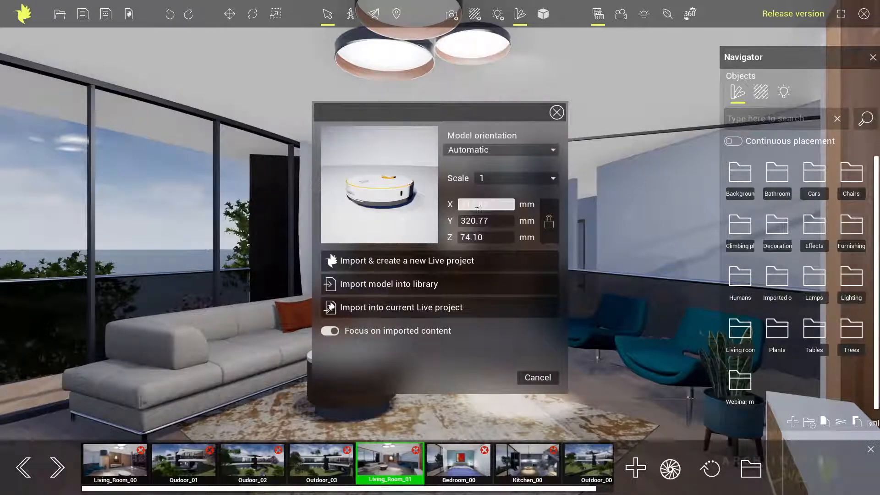
click(550, 222)
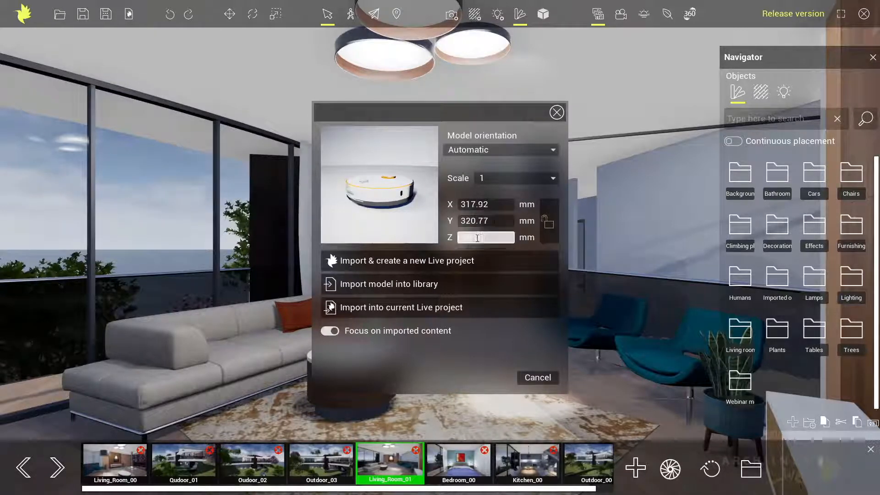
click(550, 224)
click(549, 223)
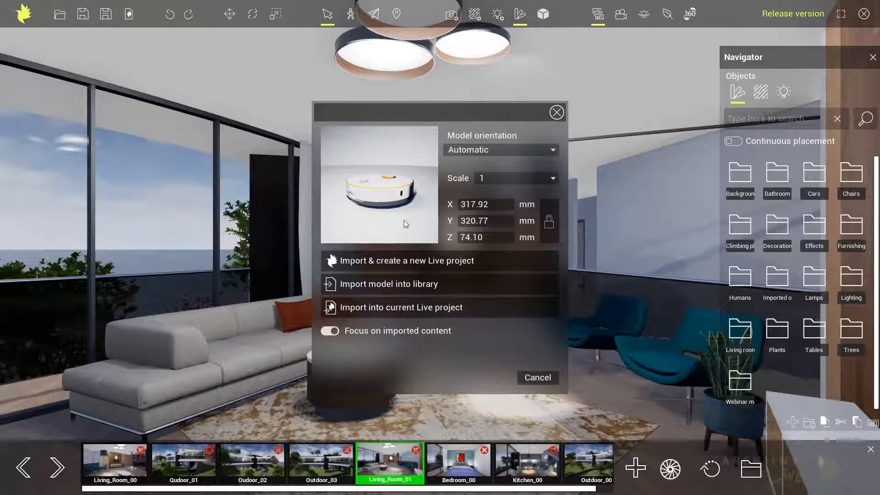
Try the X up model orientation for the vacuum cleaner and return it to Automatic
click(465, 151)
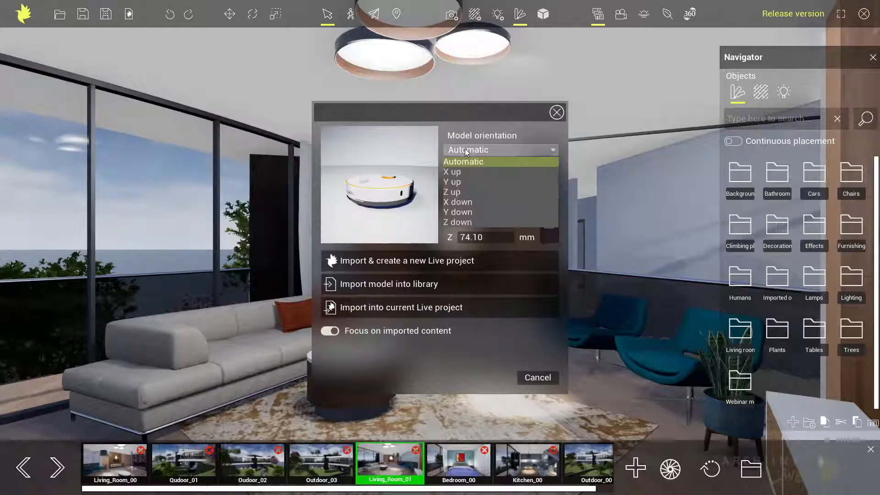
click(458, 176)
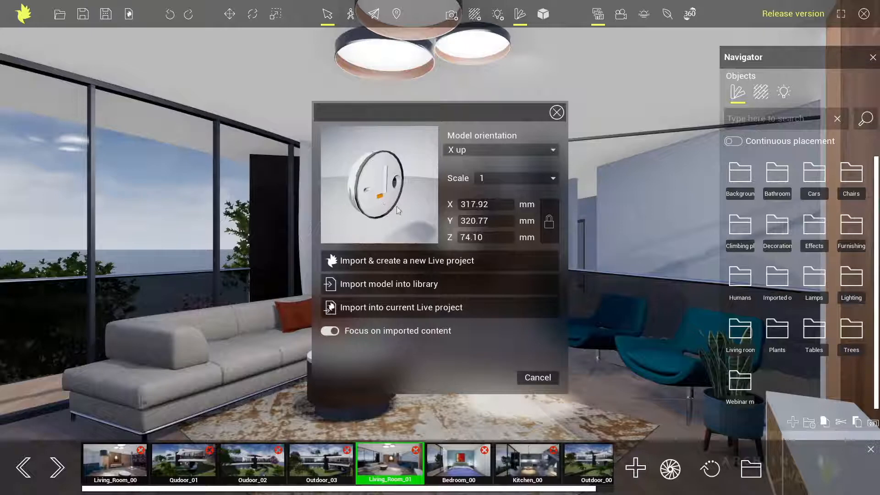
click(472, 149)
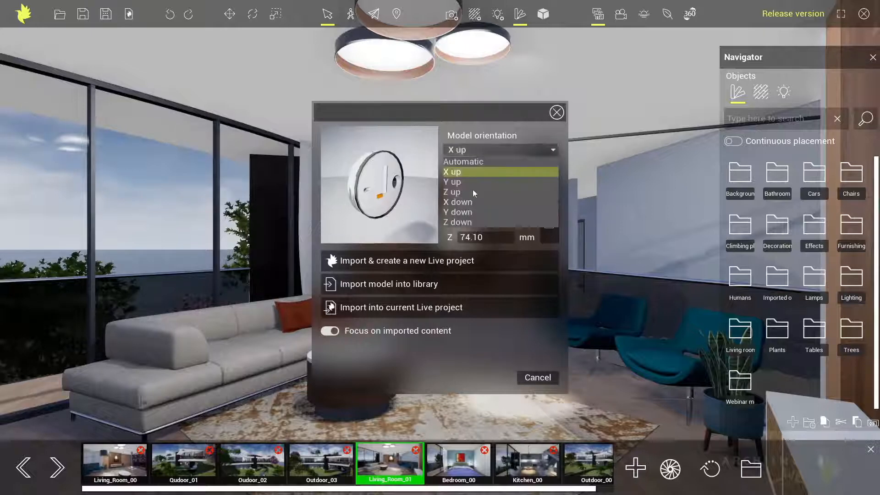
click(472, 161)
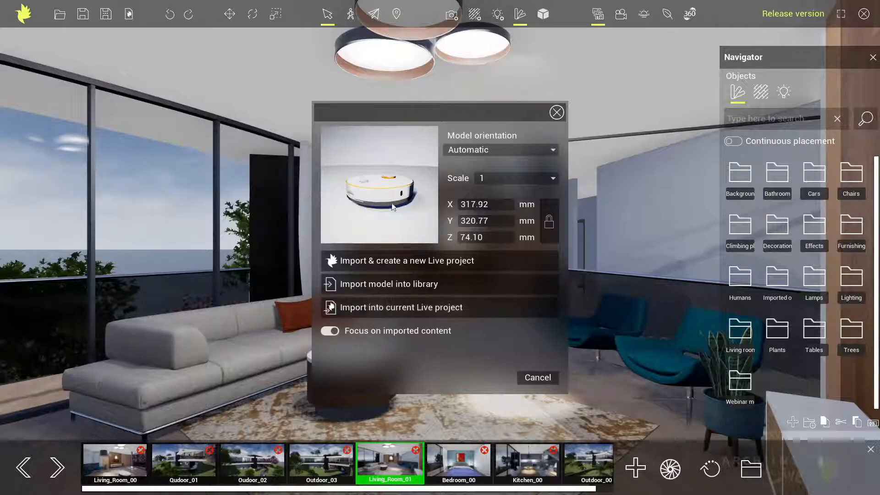
Try importing the vacuum cleaner into the current Live project, remove it from the scene and return to the Living_Room_01 view
click(430, 309)
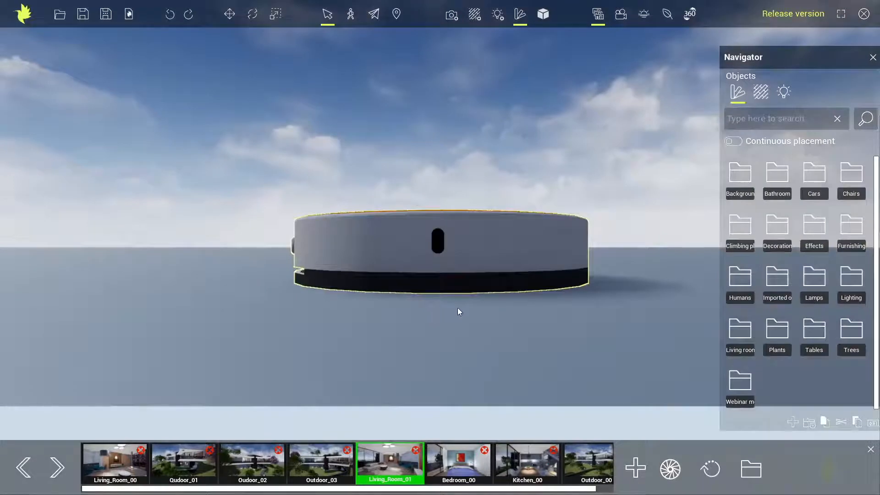
key(Delete)
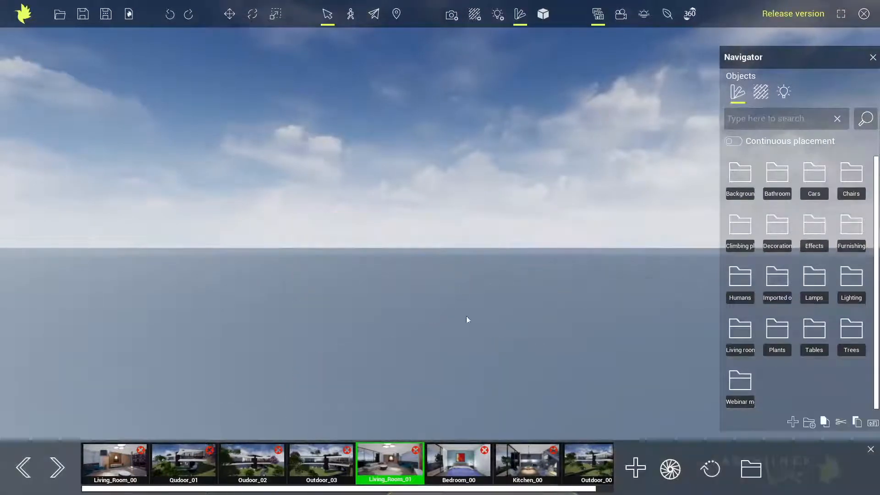
key(ctrl+z)
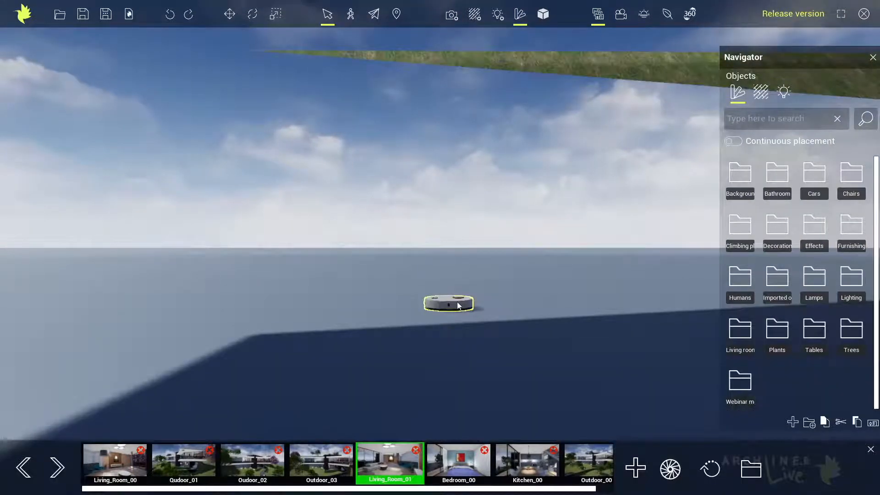
middle_drag(461, 303, 503, 311)
scroll(549, 208, down, 5)
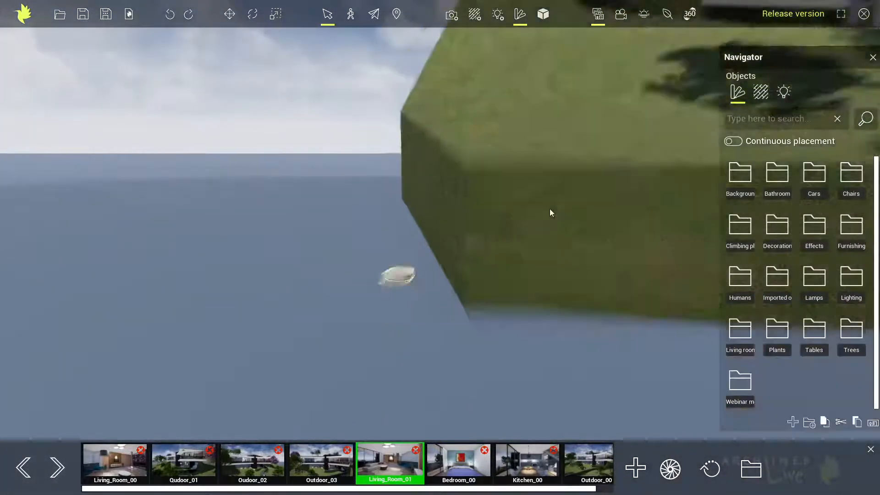
scroll(375, 279, up, 1)
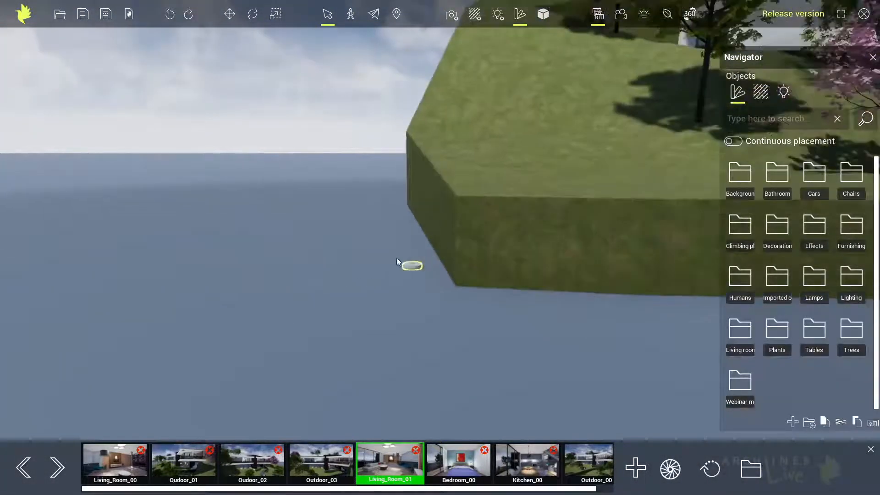
scroll(397, 258, up, 2)
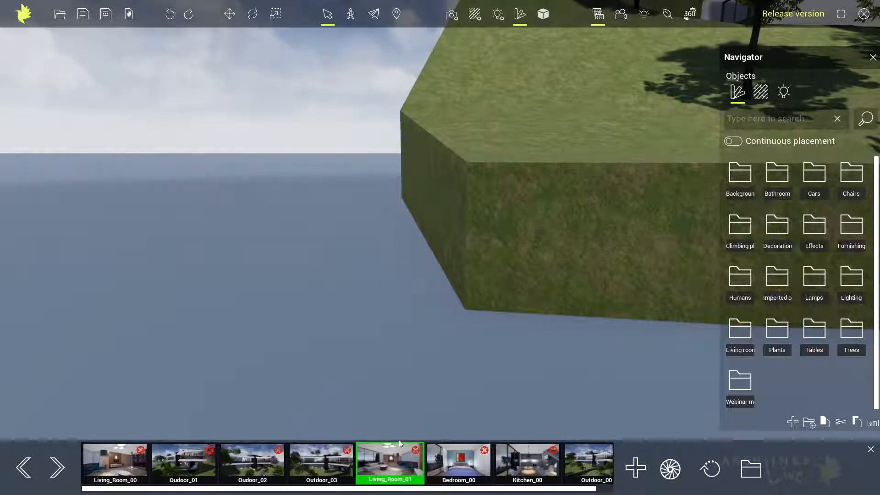
click(387, 461)
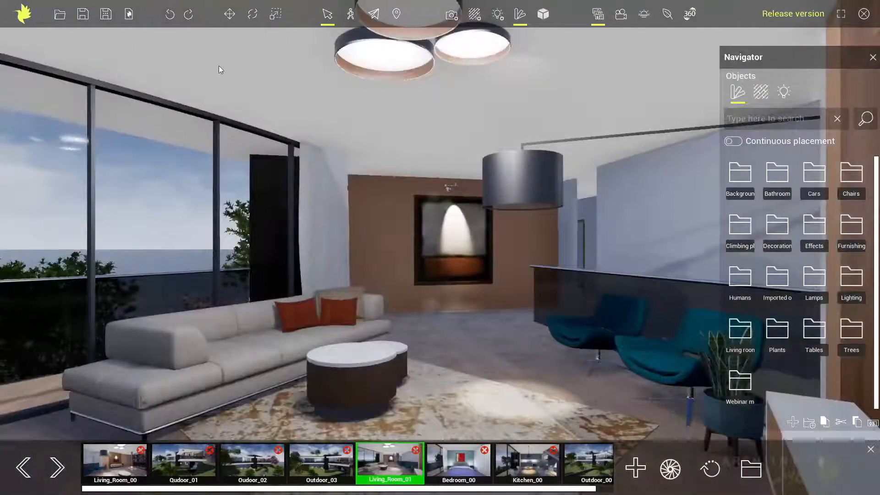
Import Smart_Vacuum_Cleaner.skp into the object library, overwriting the existing item of the same name
click(21, 15)
click(72, 94)
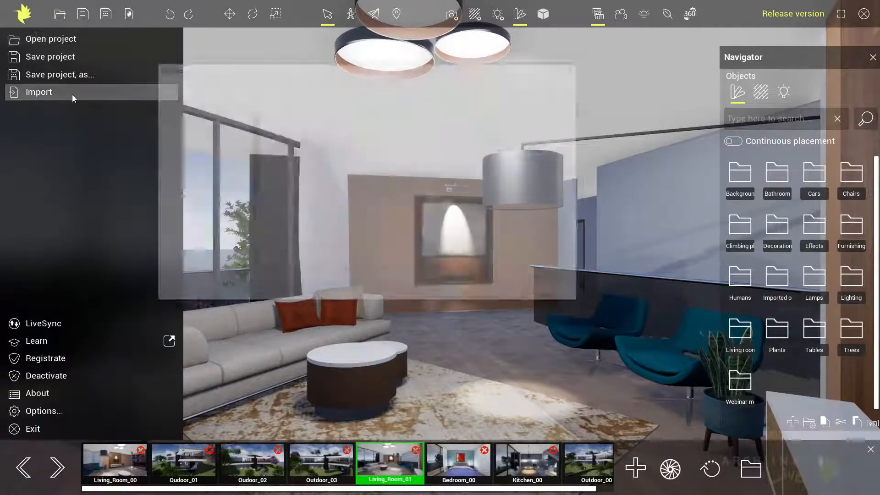
click(304, 157)
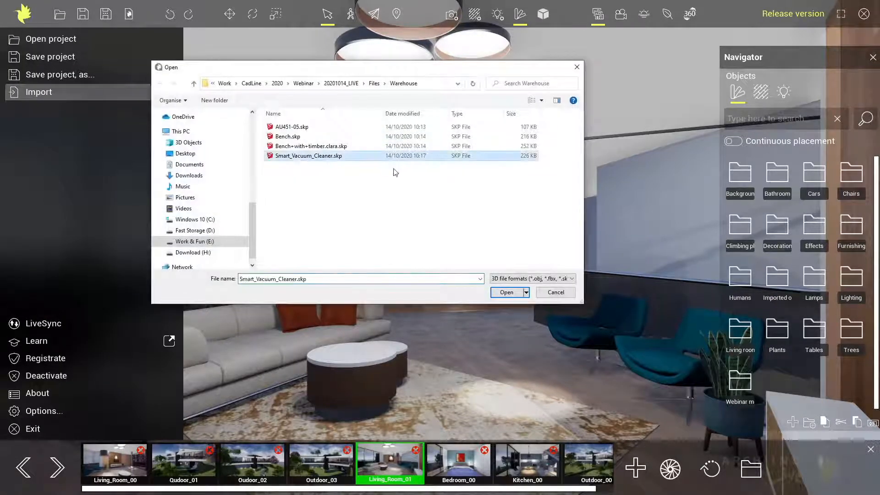
click(509, 293)
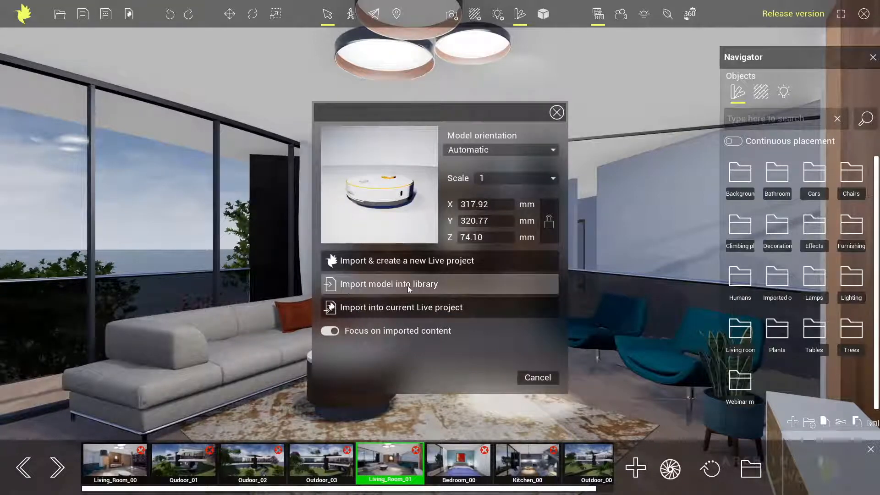
click(450, 286)
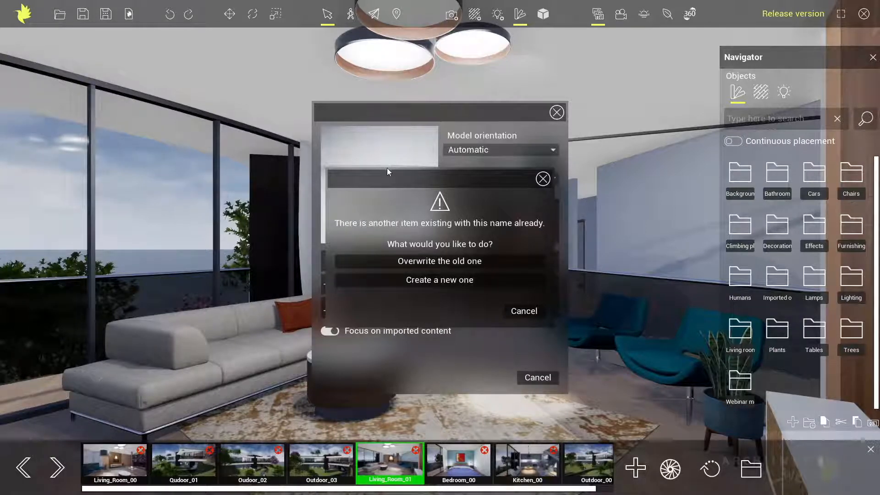
click(473, 262)
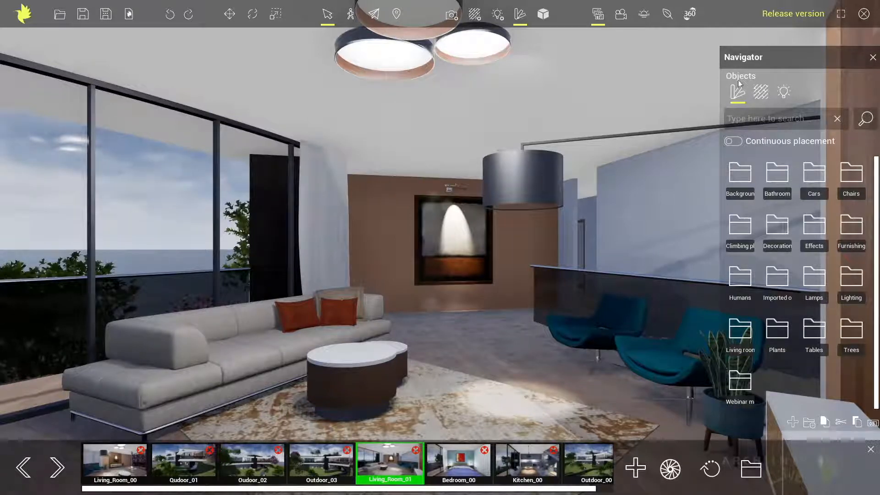
Place the vacuum cleaner from the Imported objects folder on the living room rug beside the coffee table
click(781, 284)
mouse_move(741, 230)
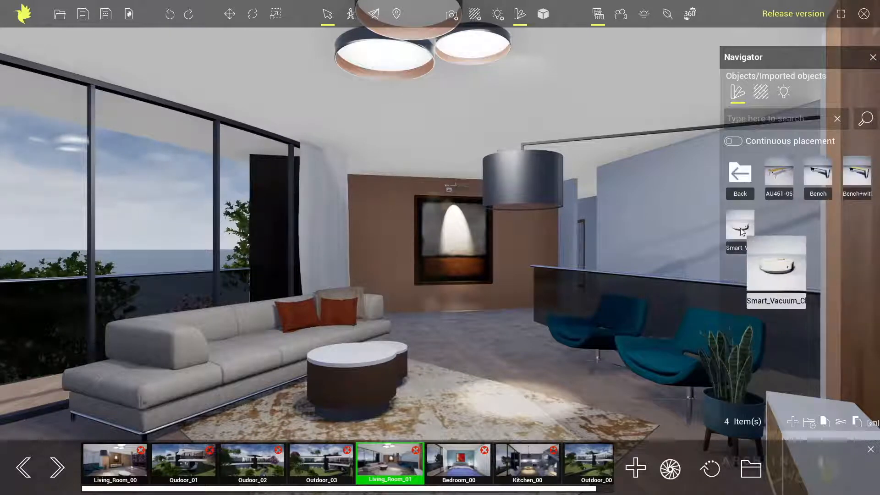
drag(742, 231, 465, 410)
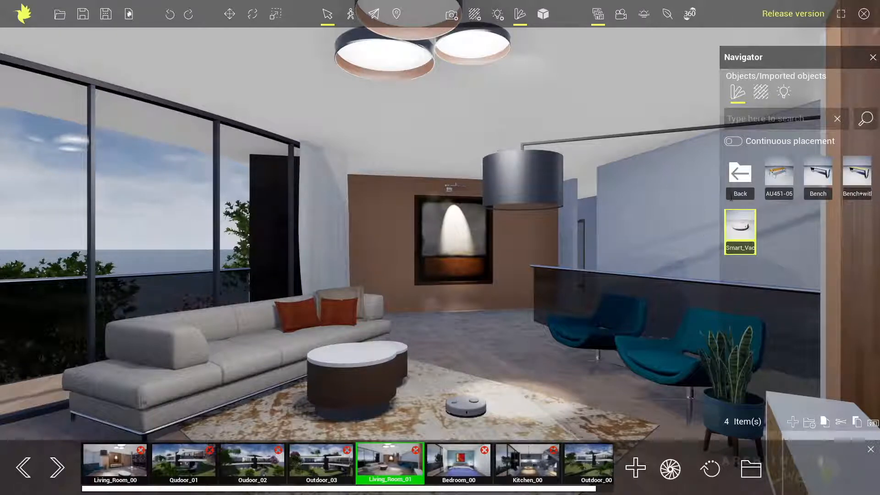
Create a new folder named My Objects in the Objects library and check its contents
click(743, 175)
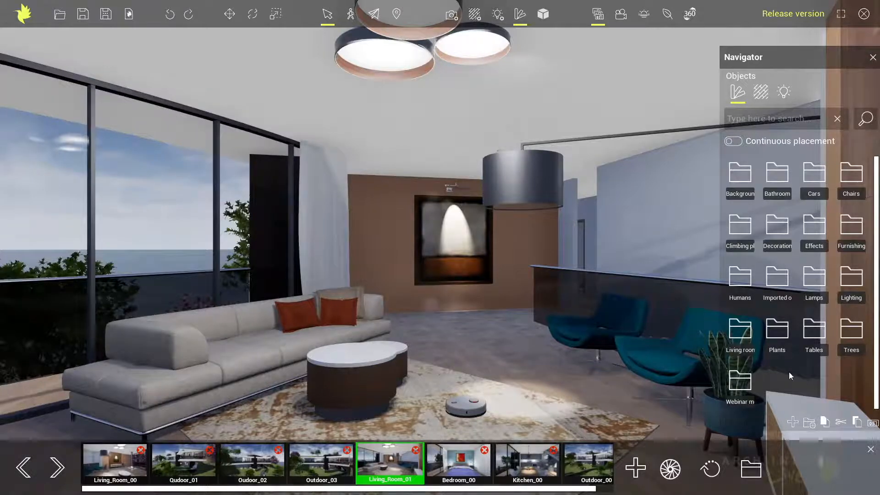
click(808, 426)
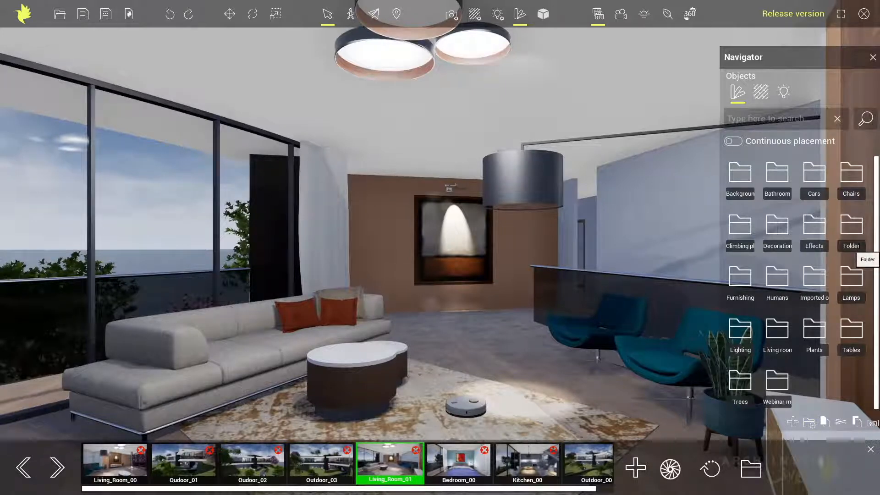
double_click(851, 245)
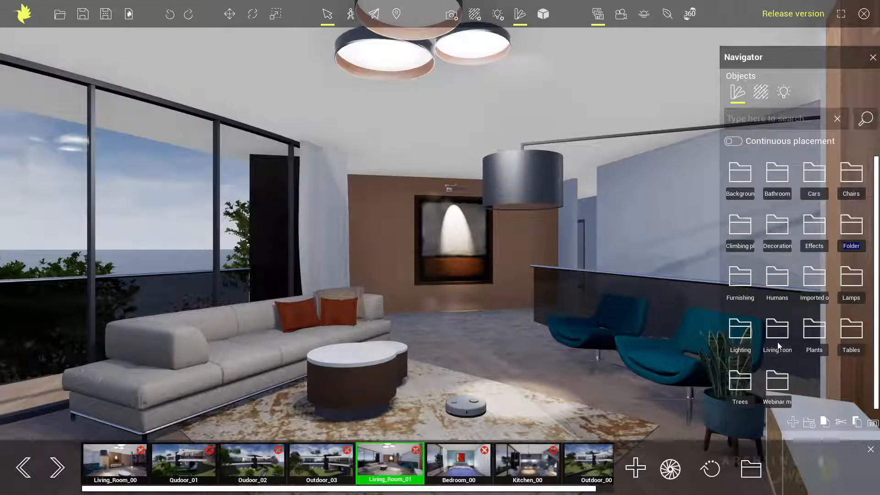
text(My Objec)
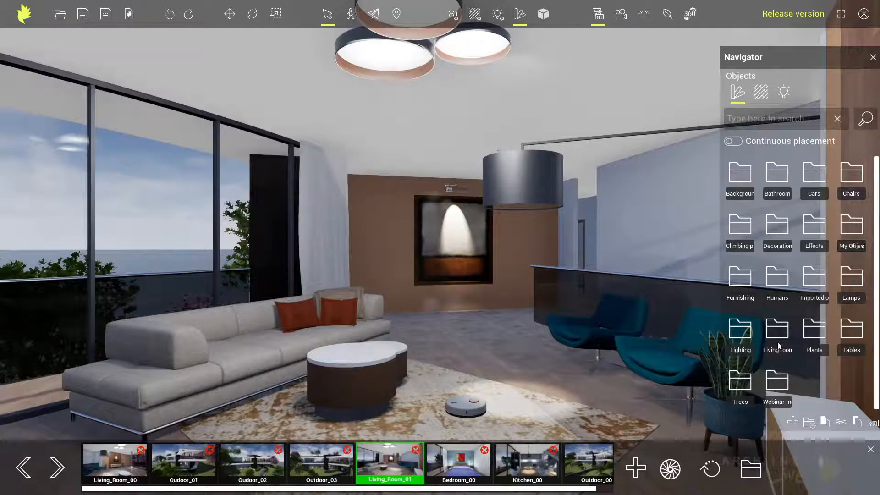
text(ts)
key(Return)
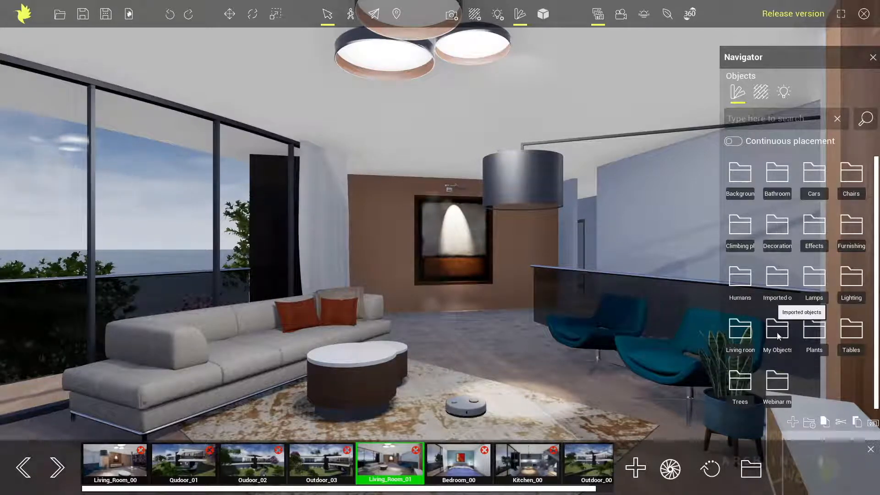
click(778, 335)
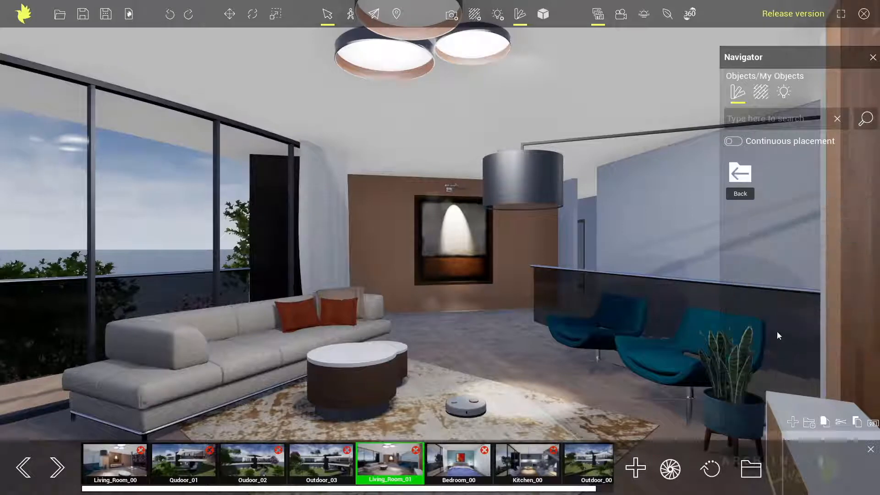
click(746, 179)
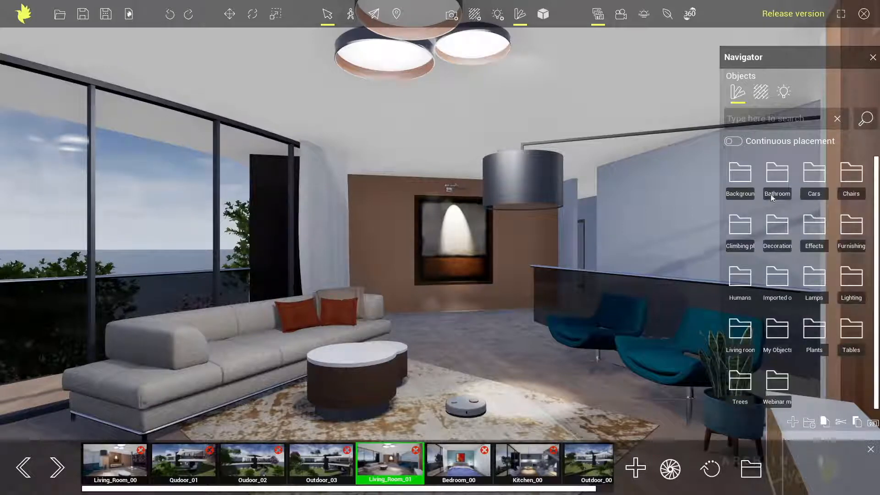
Move the Smart_Vacuum_Cleaner item from the Imported objects folder into My Objects
click(778, 280)
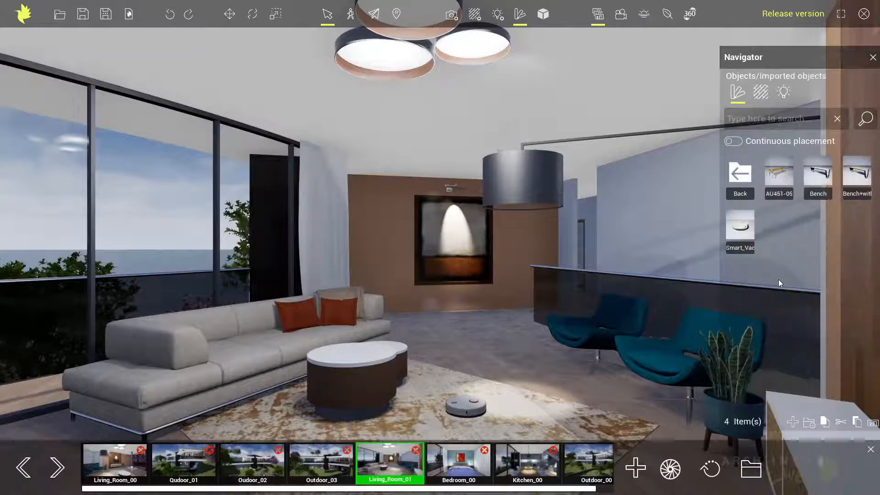
mouse_move(743, 233)
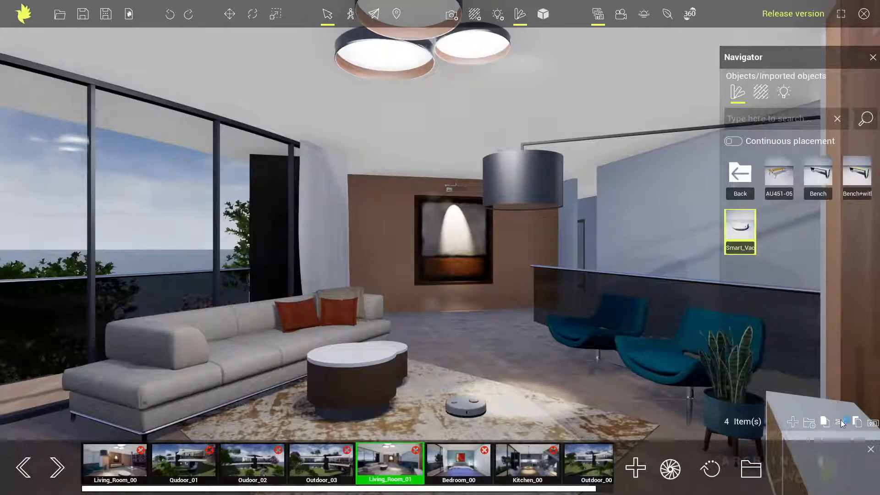
click(740, 174)
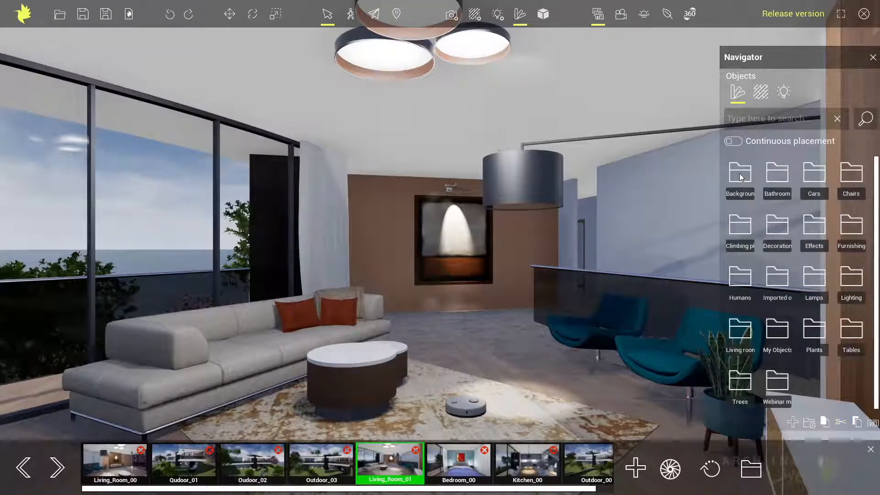
click(783, 333)
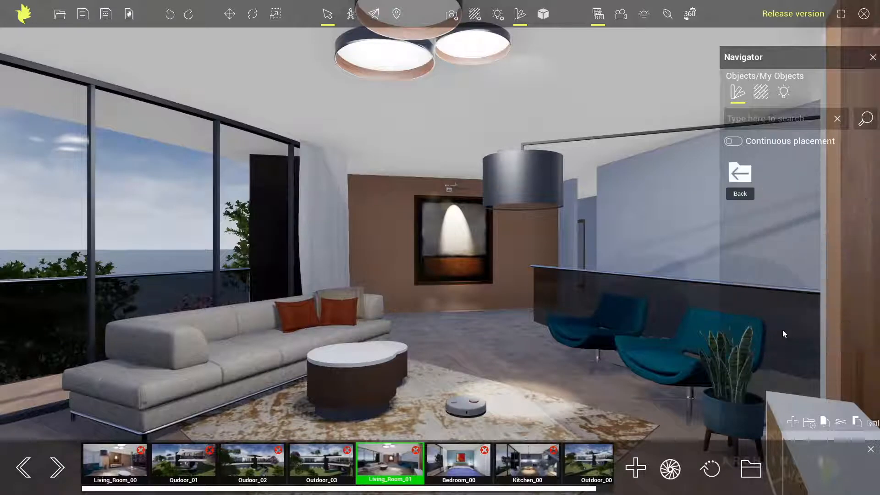
click(857, 424)
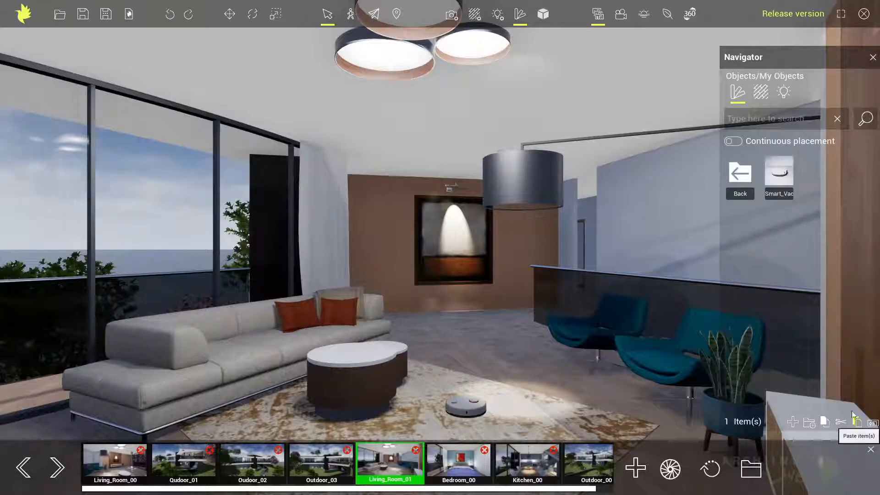
Try placing a second vacuum cleaner from My Objects at the far edge of the rug and undo the placement
mouse_move(781, 179)
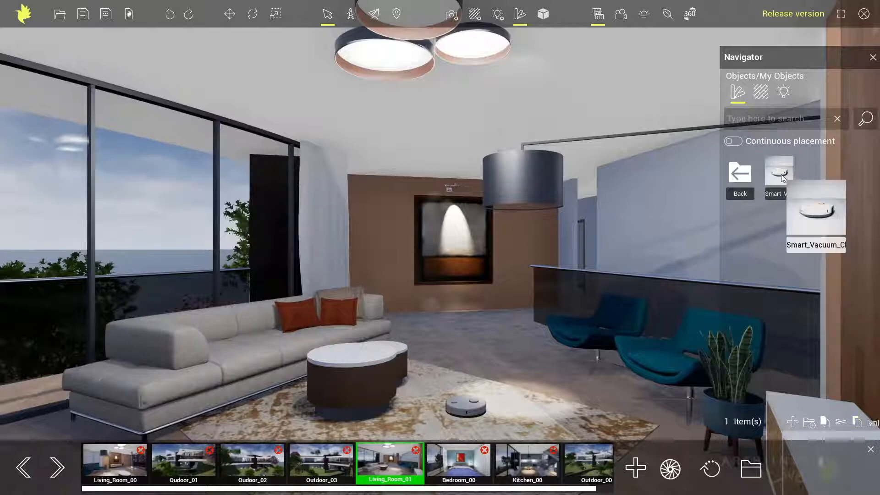
drag(781, 174, 449, 375)
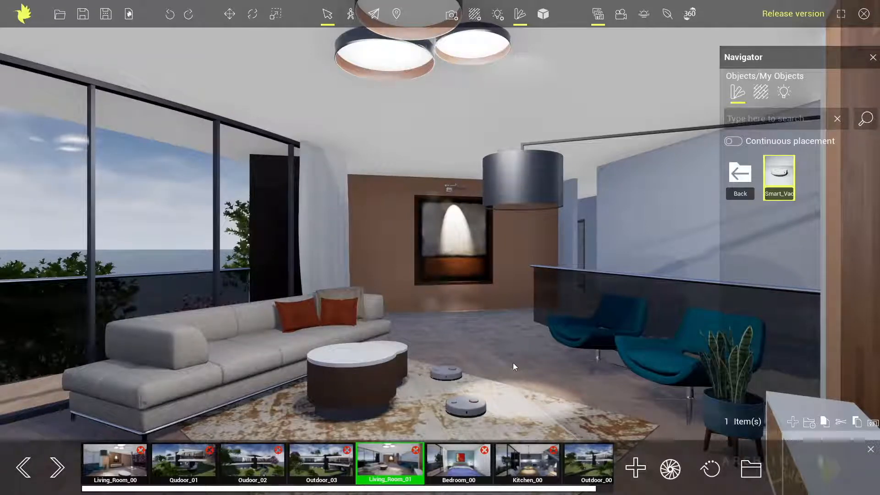
key(ctrl+z)
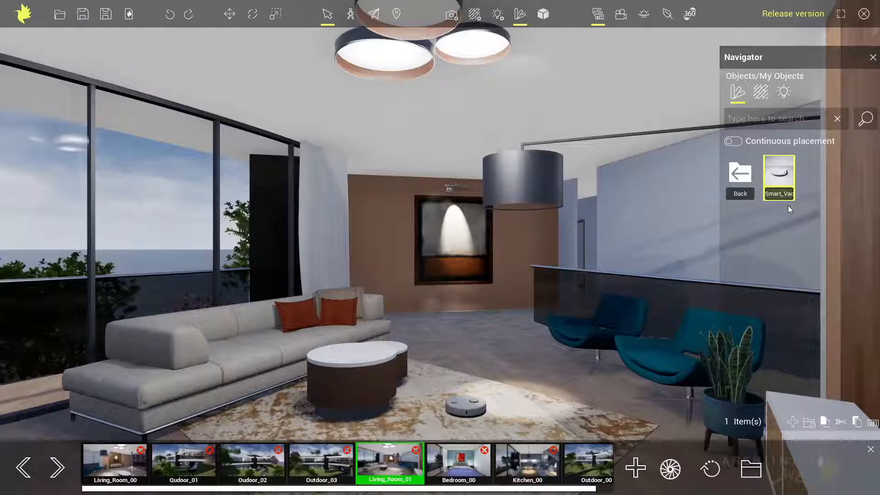
Start deleting the vacuum cleaner item from the My Objects folder and decline the deletion
key(Delete)
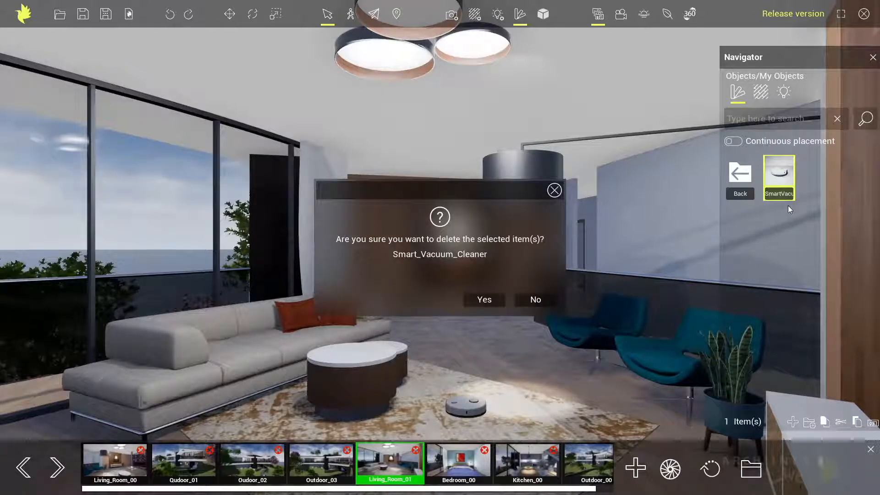
click(519, 299)
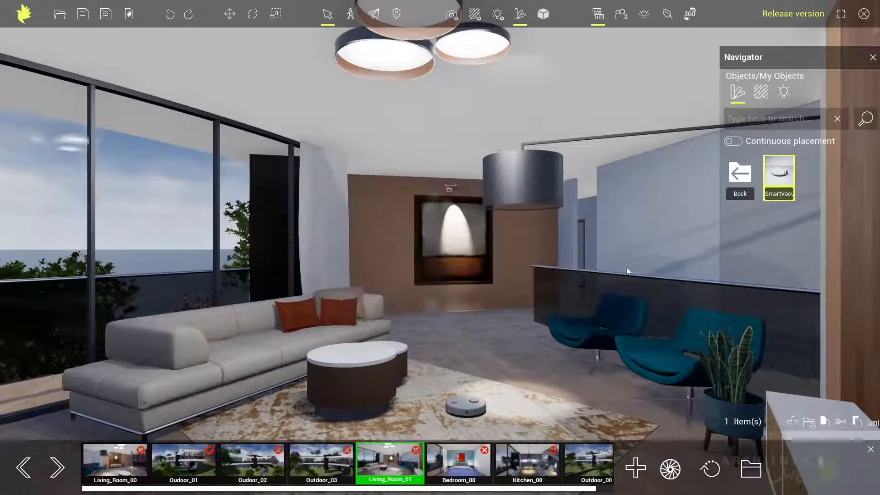
Rename the vacuum item in My Objects as Vacuum Cleaner and go back to the main Objects folder list
mouse_move(784, 179)
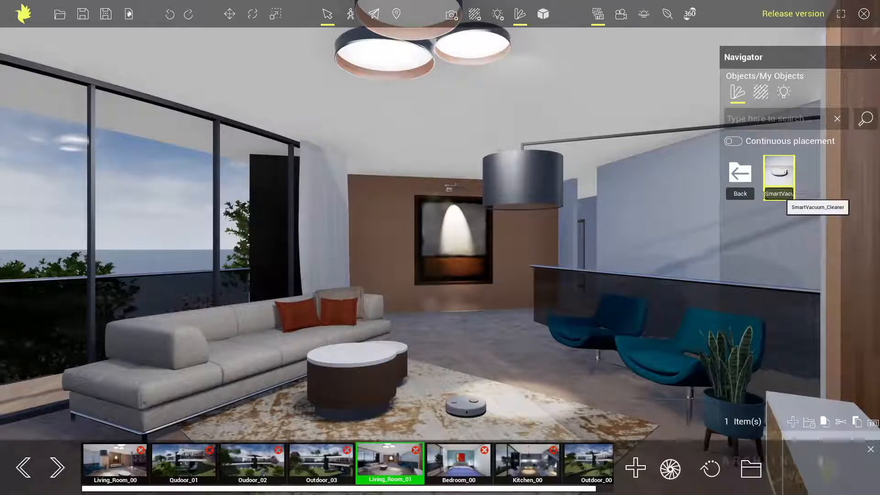
double_click(779, 193)
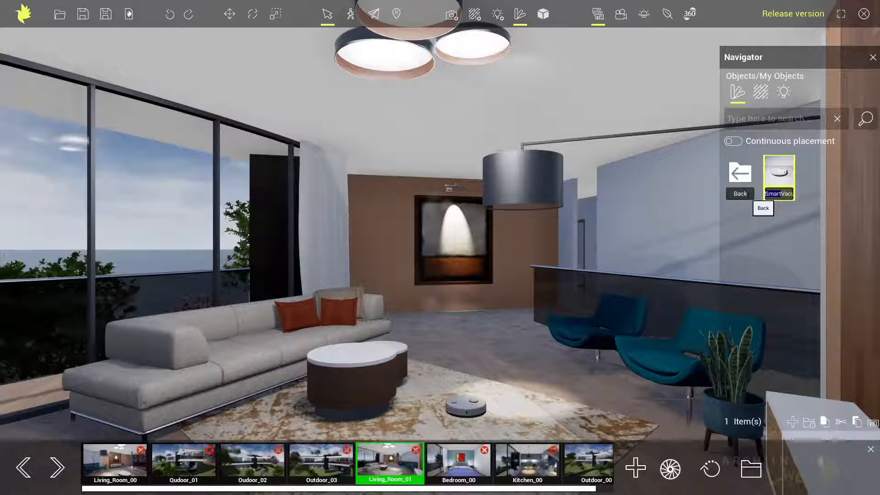
key(BackSpace)
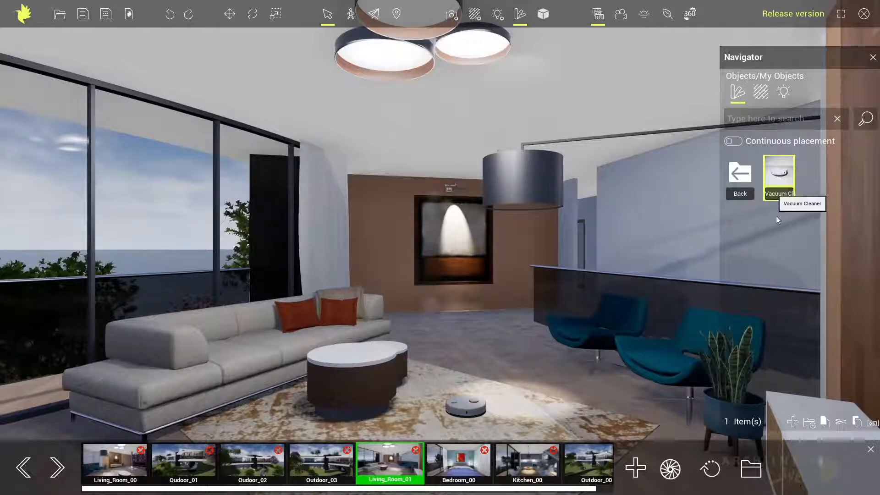
mouse_move(783, 181)
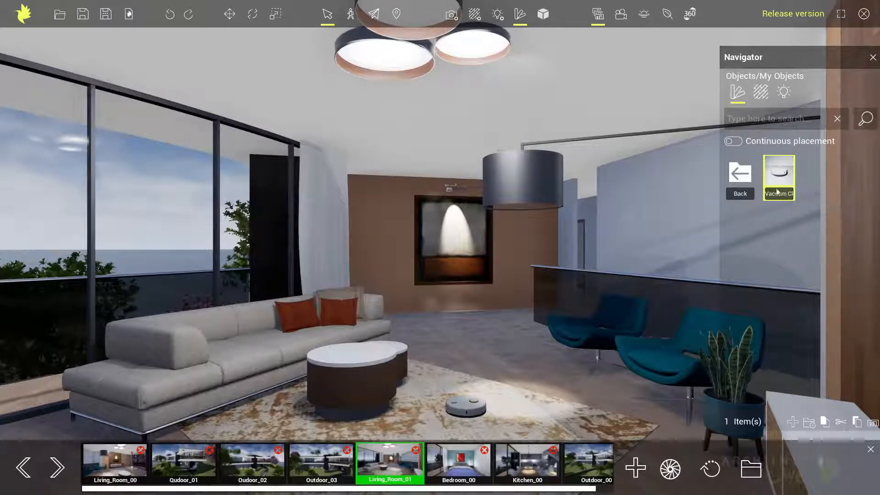
click(748, 178)
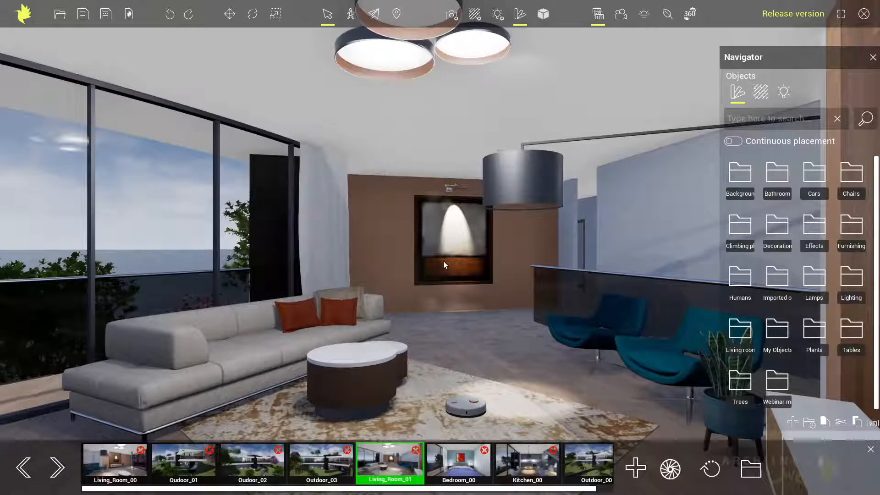
Create a folder named My materials in the Materials library and open it
scroll(443, 261, up, 5)
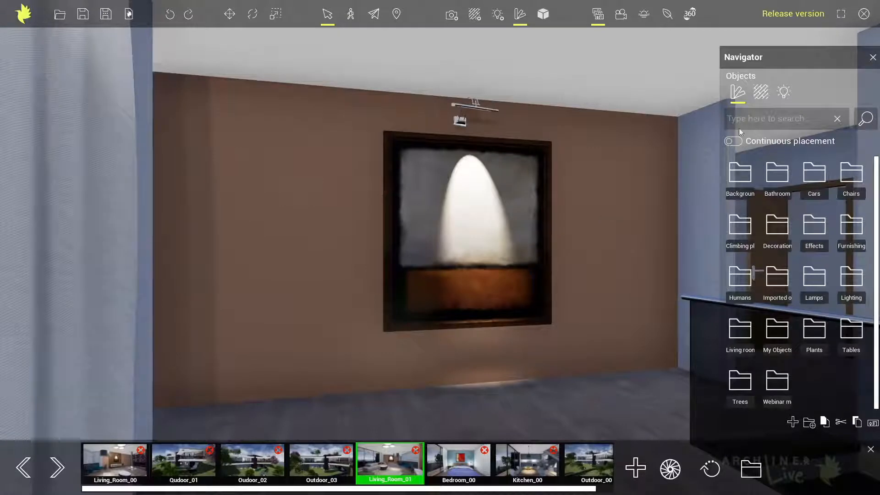
click(762, 93)
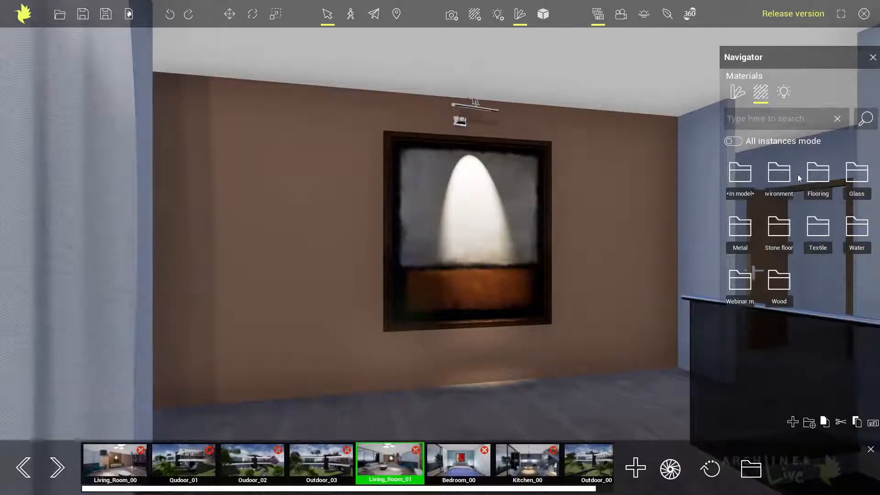
click(807, 425)
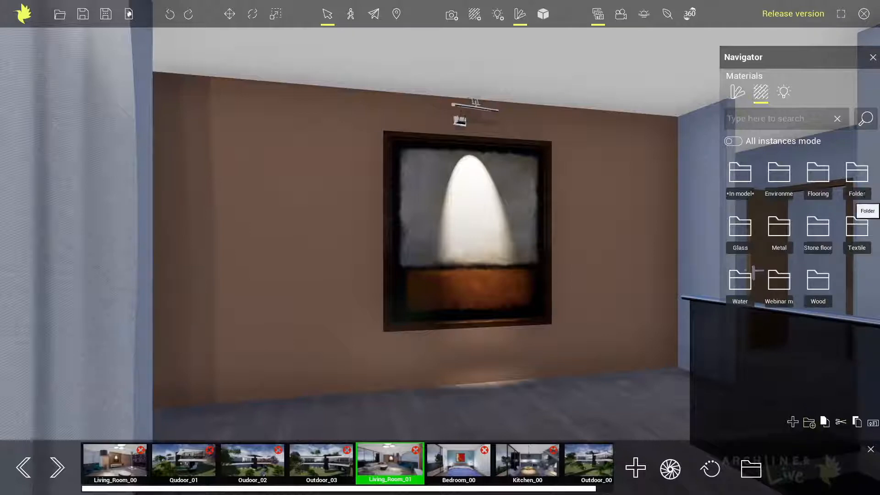
click(857, 194)
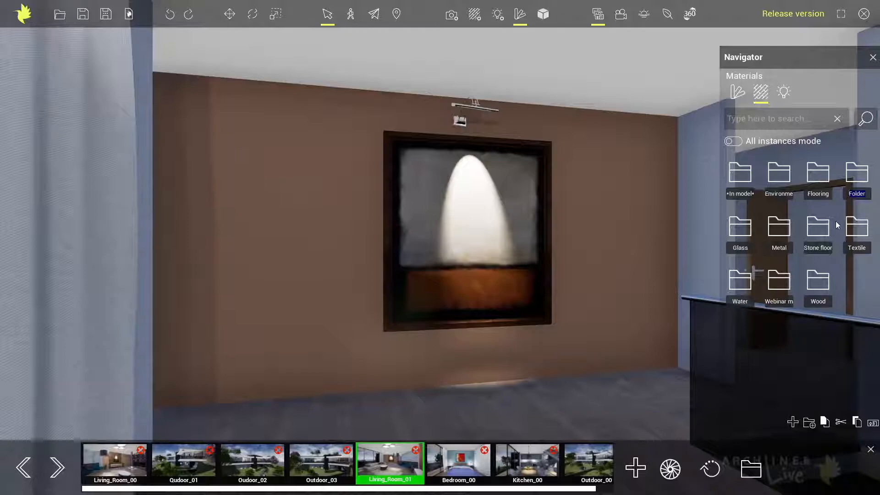
text(My ma)
text(terials)
key(Return)
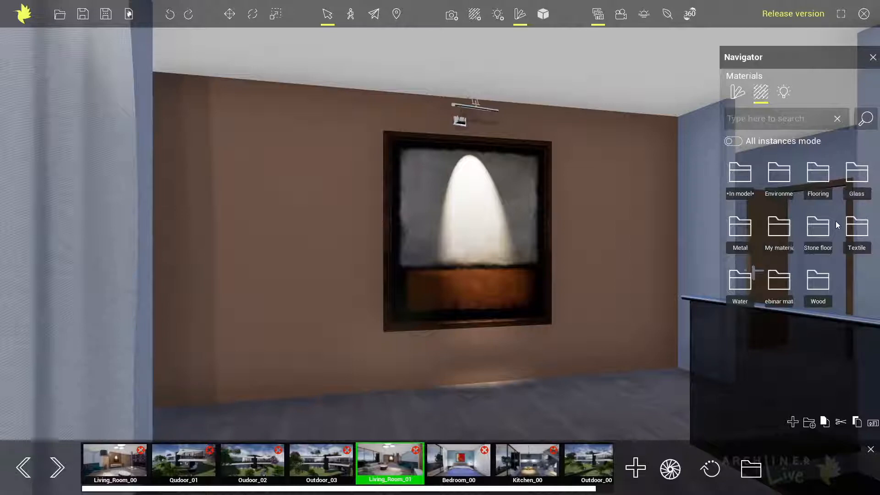
double_click(776, 224)
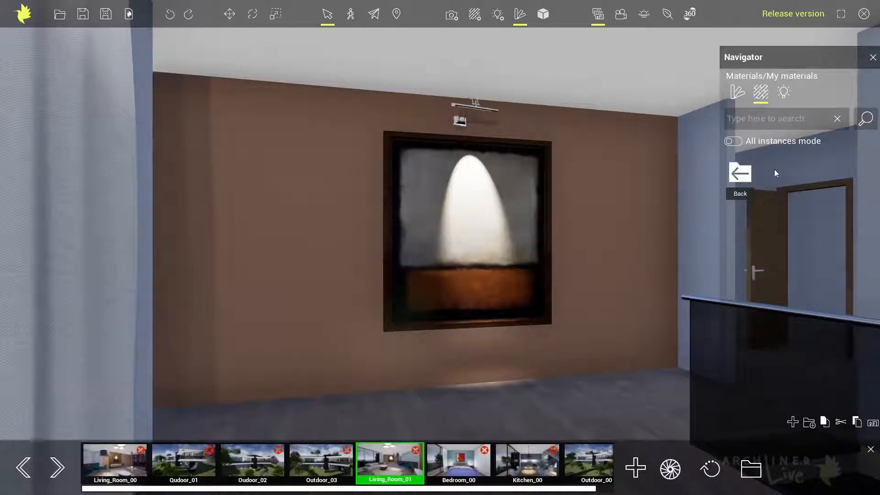
Start a new colour-based material in My materials and browse the AutoCAD, RAL, Sikkens, BOLIX and Paleta NCS colour tables
click(791, 424)
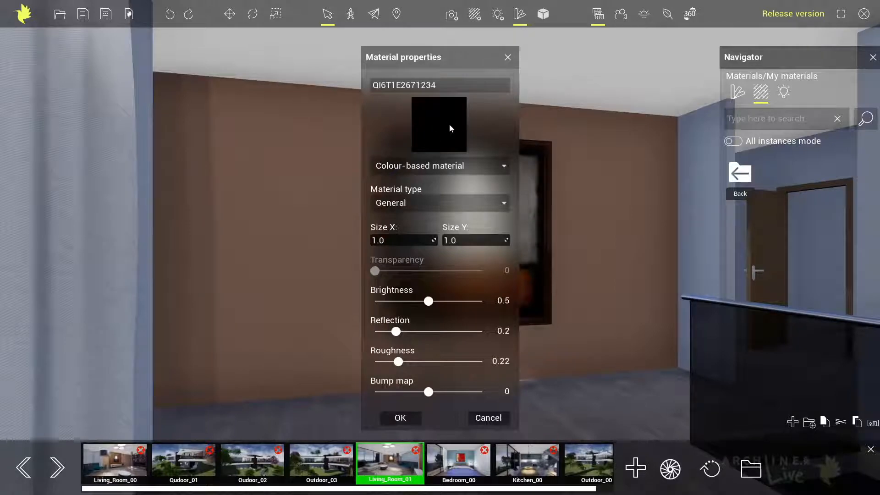
click(442, 135)
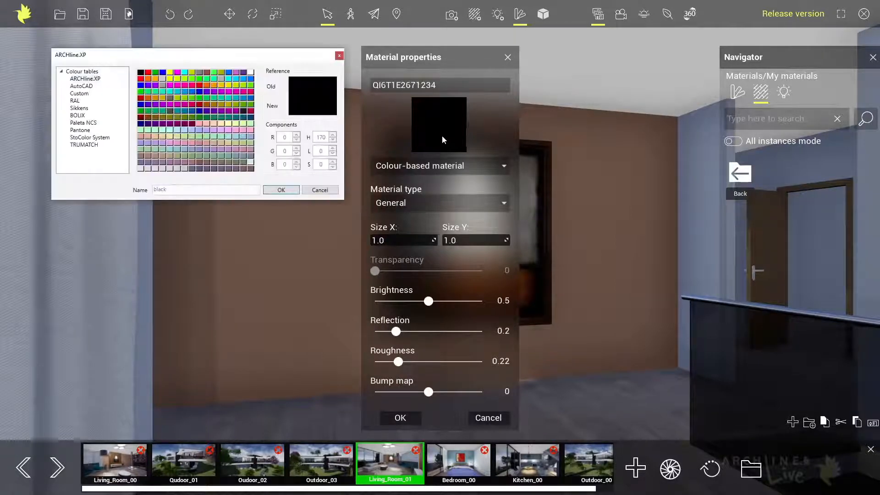
drag(133, 57, 215, 83)
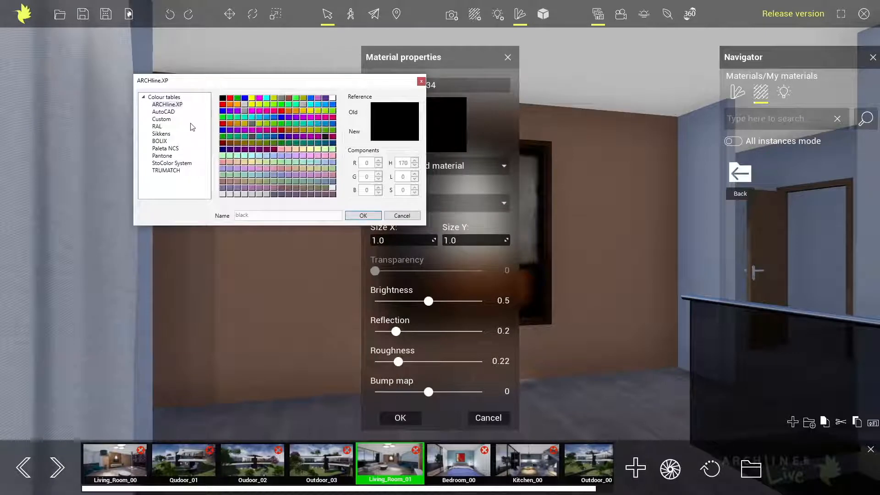
click(168, 112)
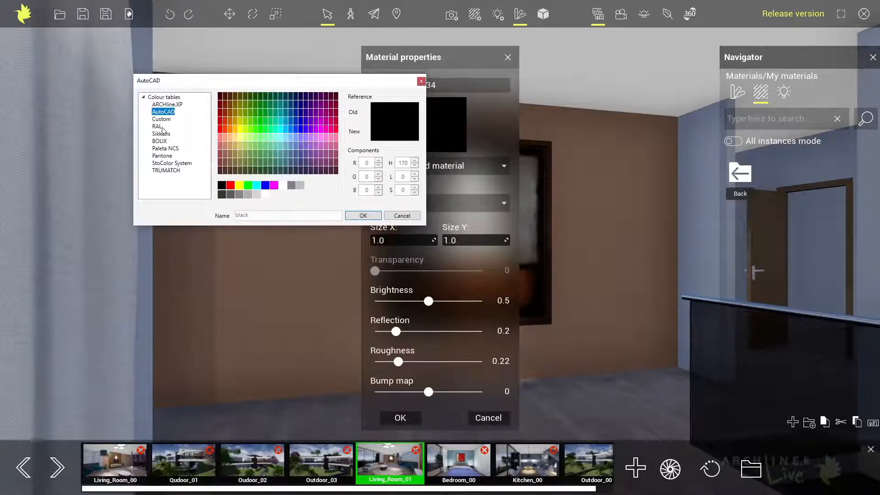
click(157, 127)
click(160, 133)
click(159, 142)
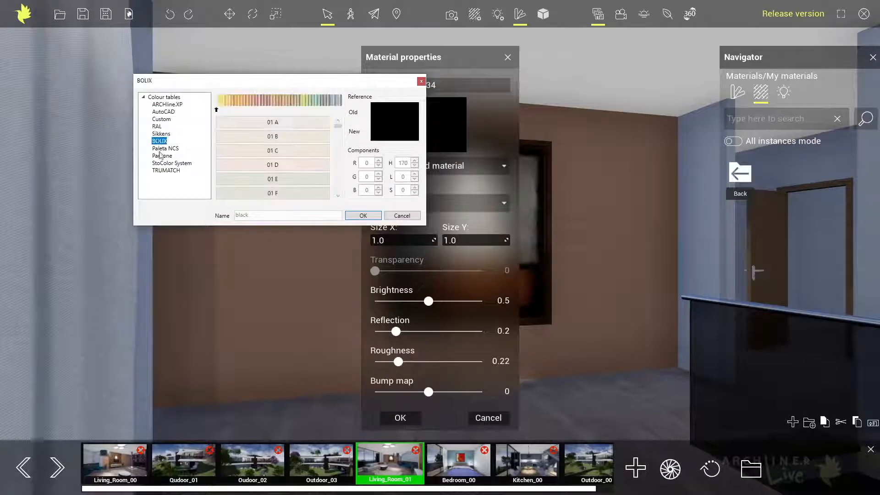
click(160, 149)
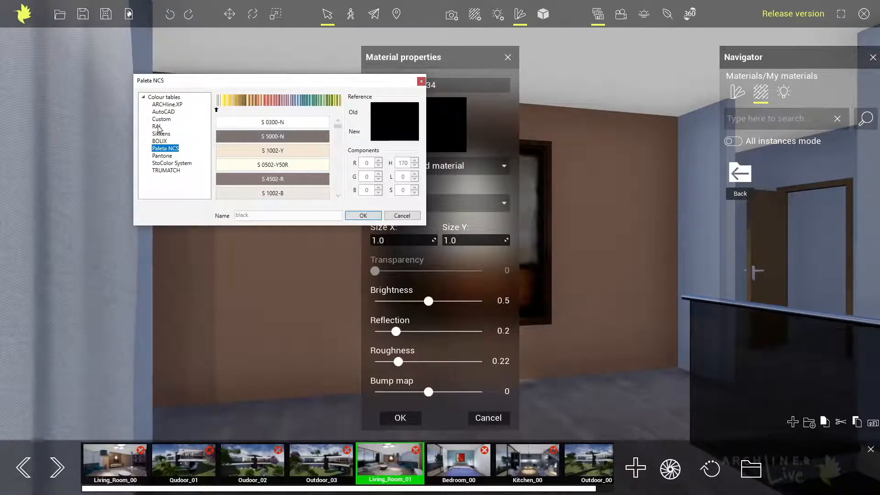
Set the new material's colour to Graphite grey from the RAL colour table
click(157, 127)
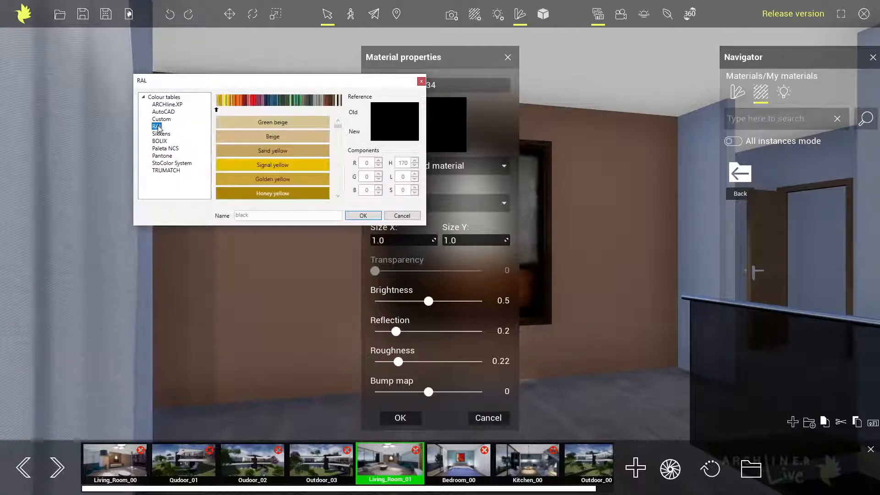
click(225, 110)
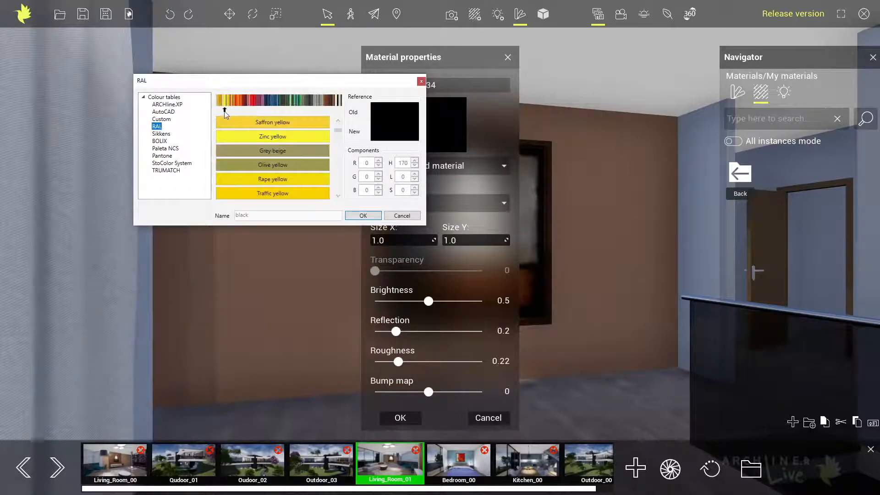
drag(225, 110, 306, 107)
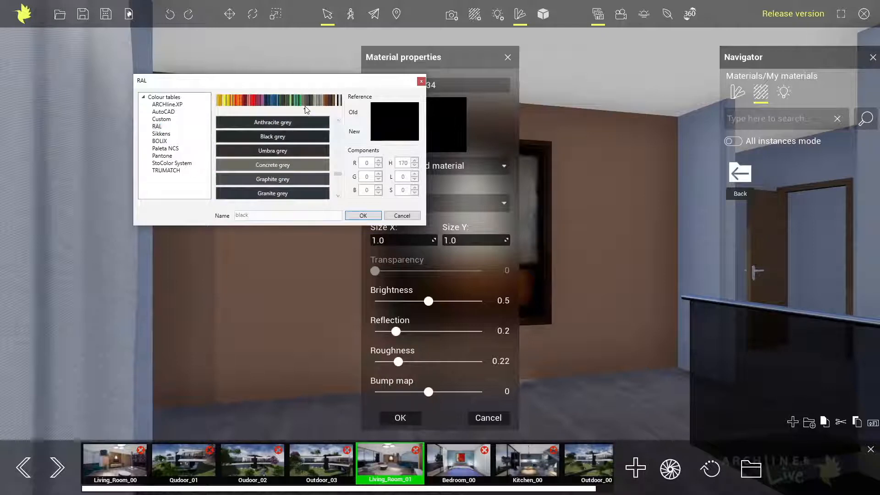
click(294, 181)
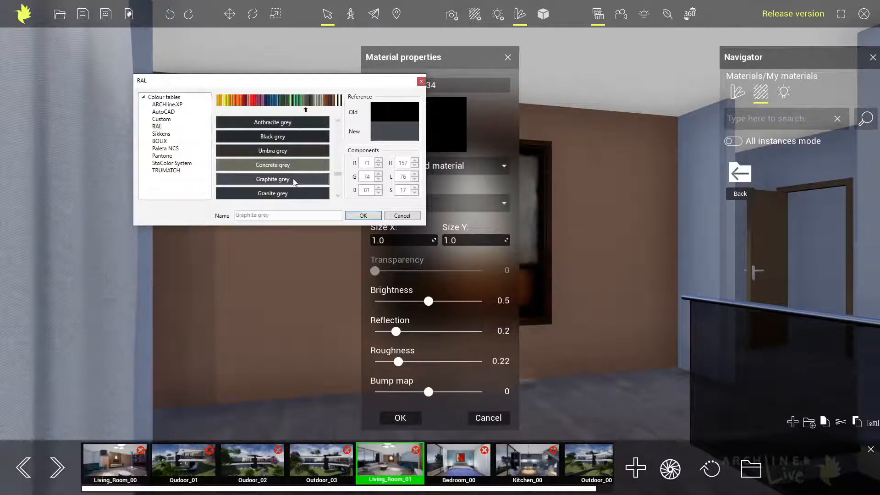
click(362, 216)
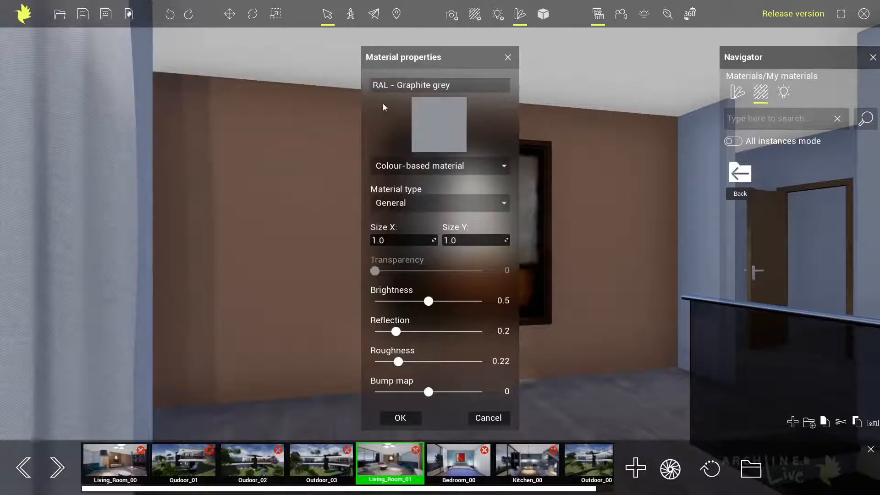
Name the material RAL - Graphite grey wallpaint, set its material type to Wall and save it
click(382, 90)
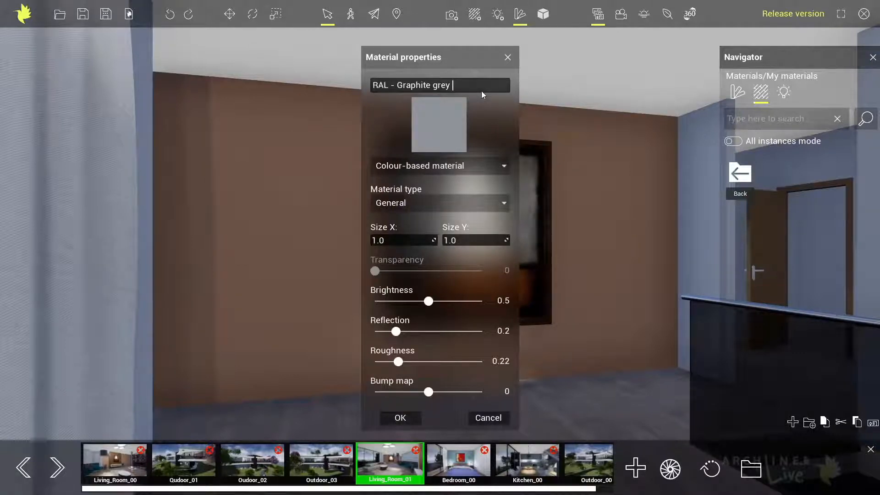
text(wallpaint)
click(398, 207)
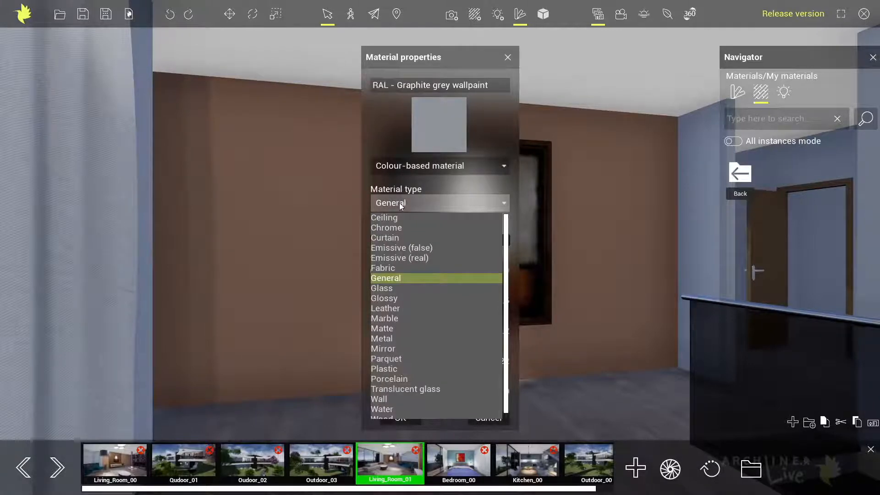
click(387, 399)
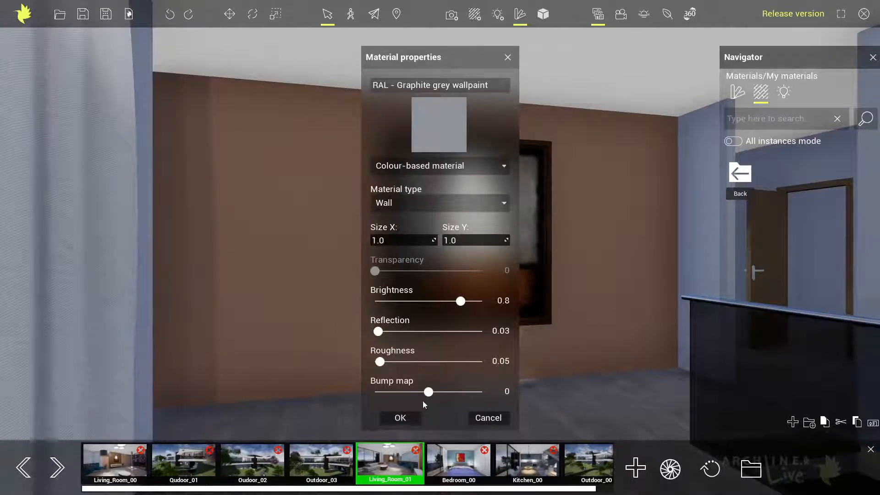
click(405, 421)
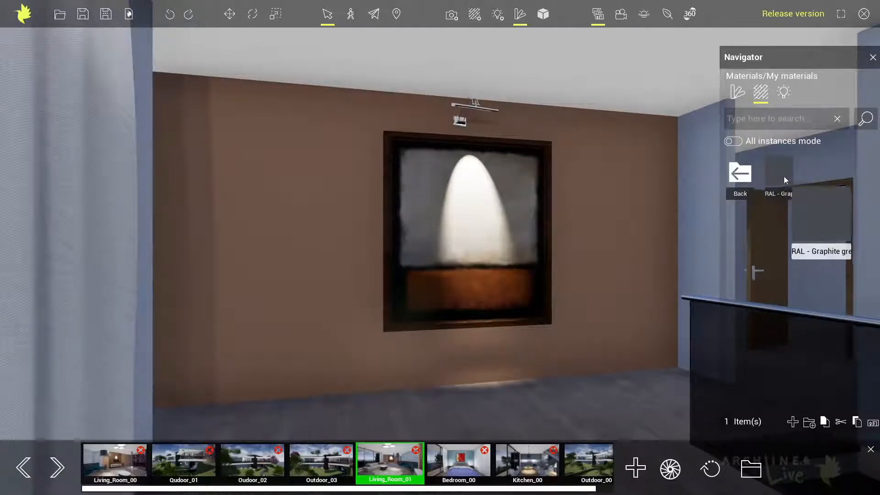
Apply the graphite grey wallpaint to one brown wall section behind the painting, and to the remaining sections with All instances mode enabled
drag(781, 173, 593, 186)
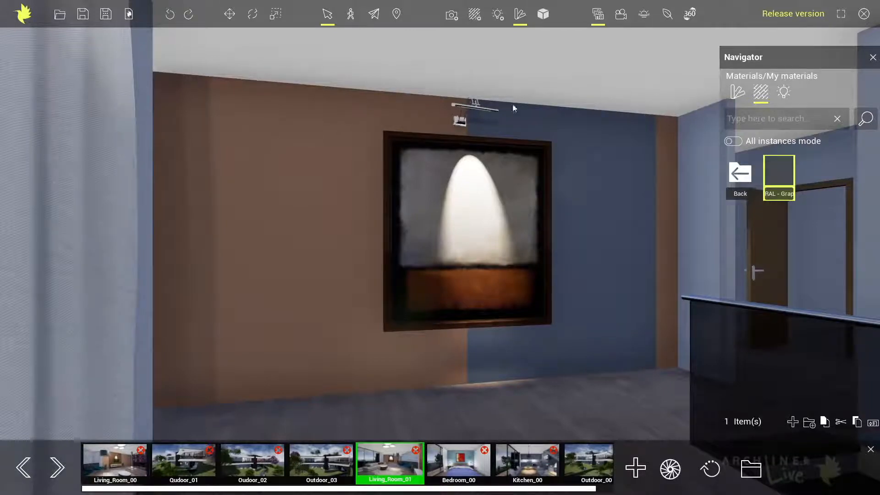
click(734, 142)
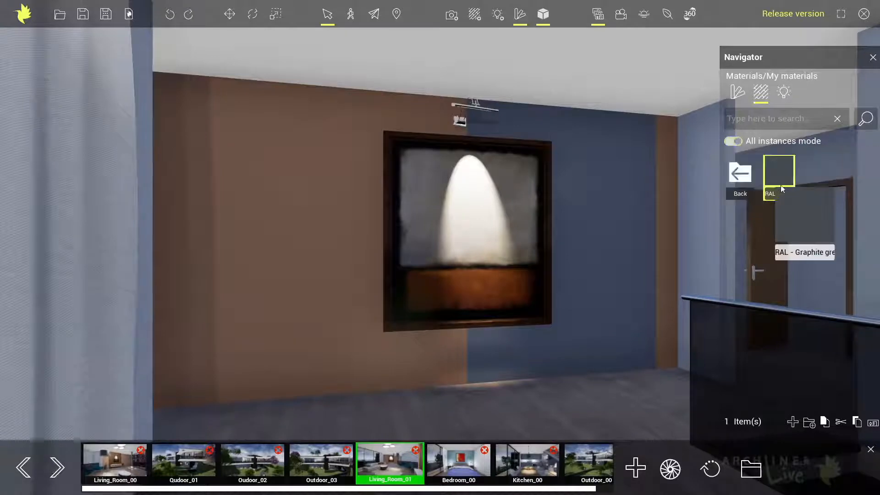
drag(780, 185, 332, 189)
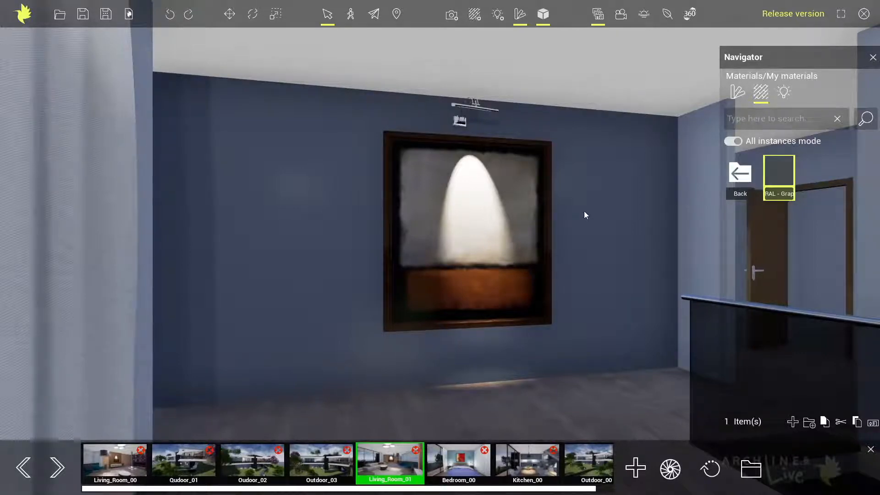
Create a new texture-based material in My materials from Texture_Haven_plaster_02_diff_1k.jpg in the TextureHaven folder
click(794, 422)
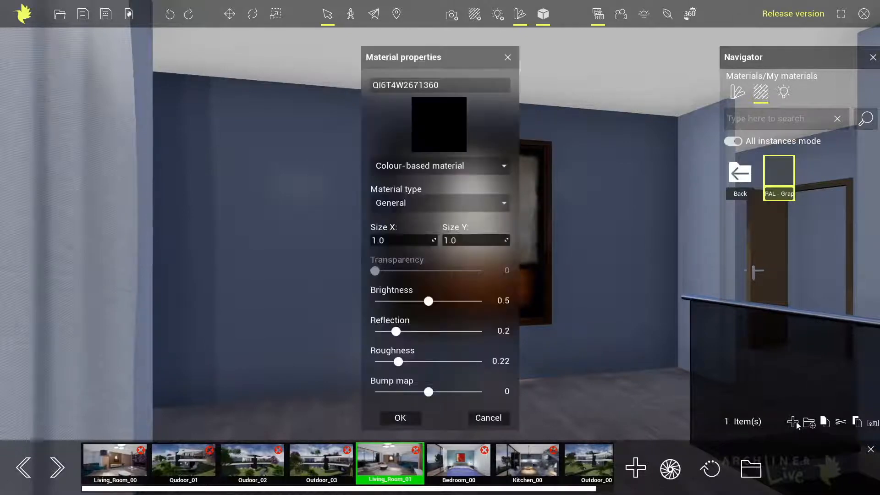
click(435, 168)
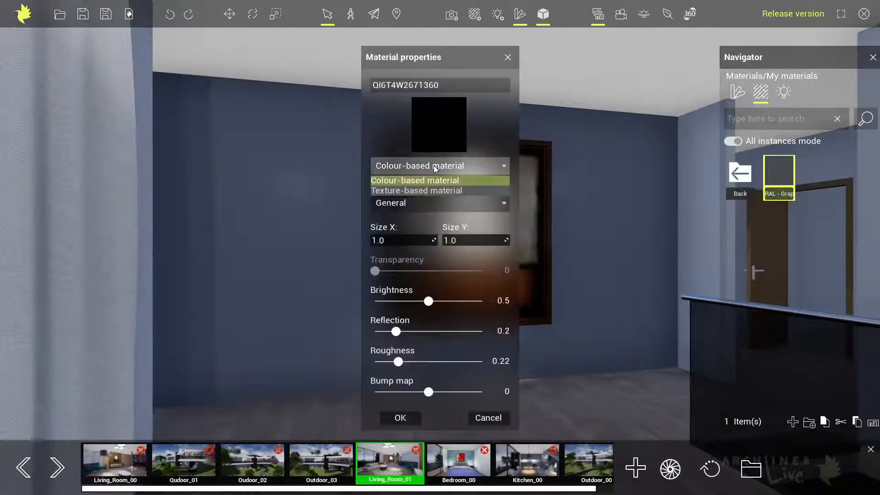
click(421, 191)
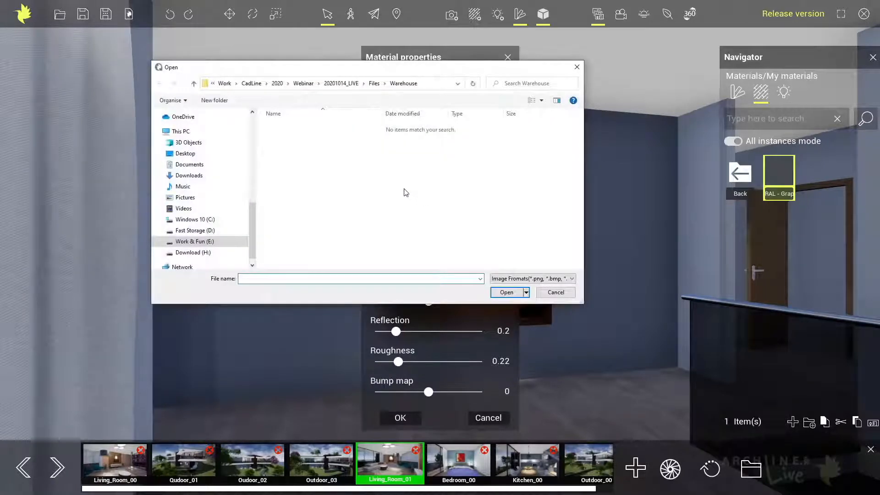
click(374, 83)
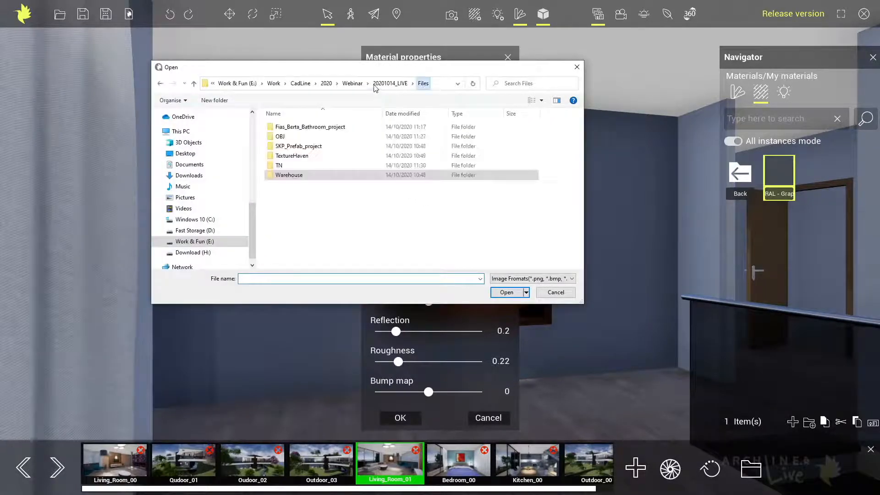
double_click(306, 156)
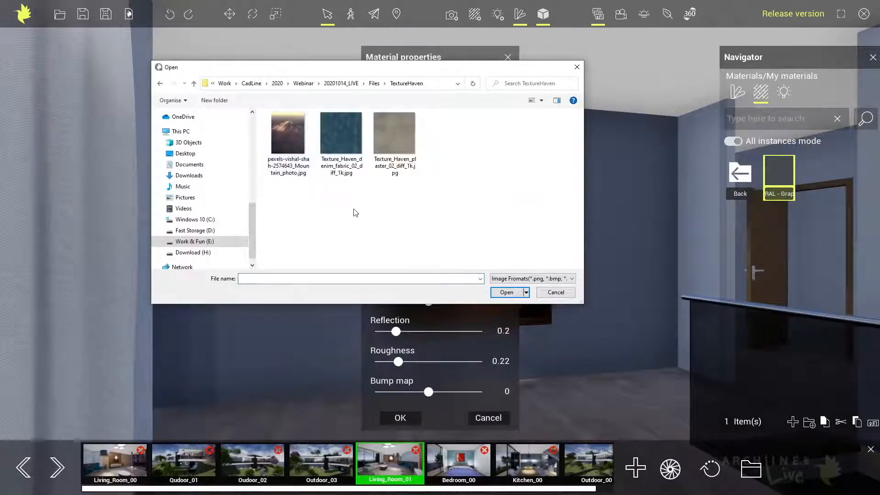
click(398, 135)
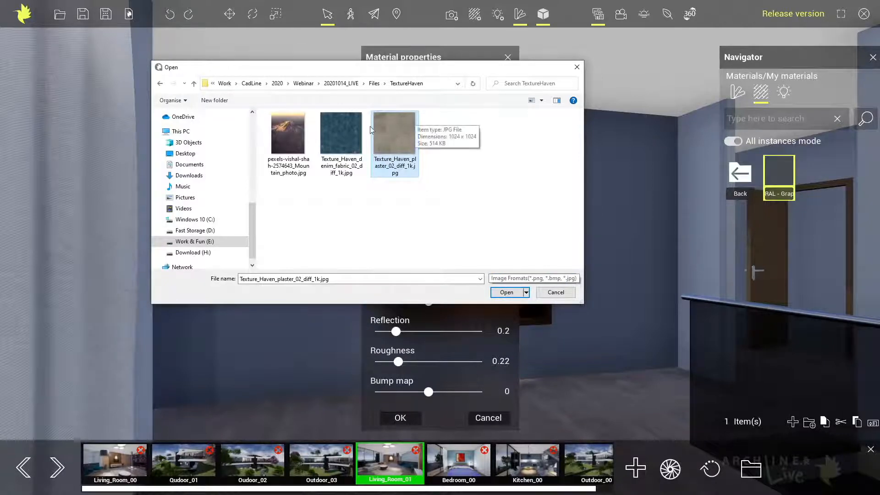
click(506, 292)
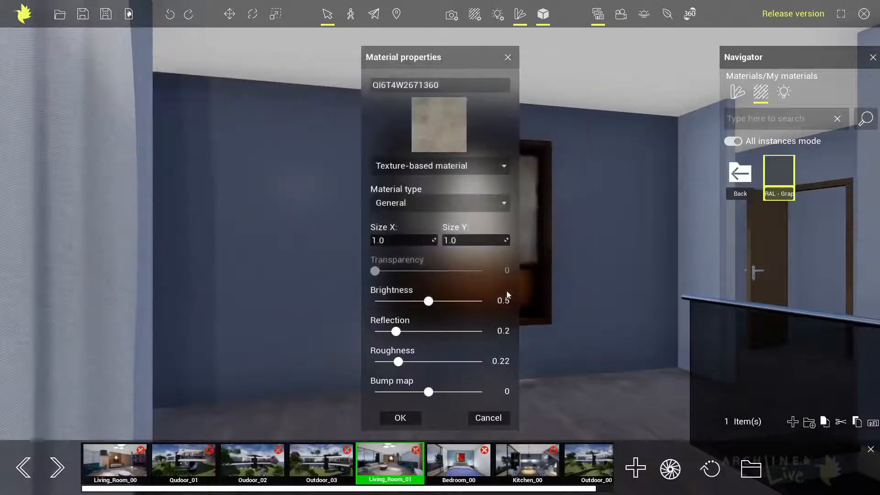
Set the plaster material's type to Wall and its texture size to 0.3 in both X and Y
click(441, 203)
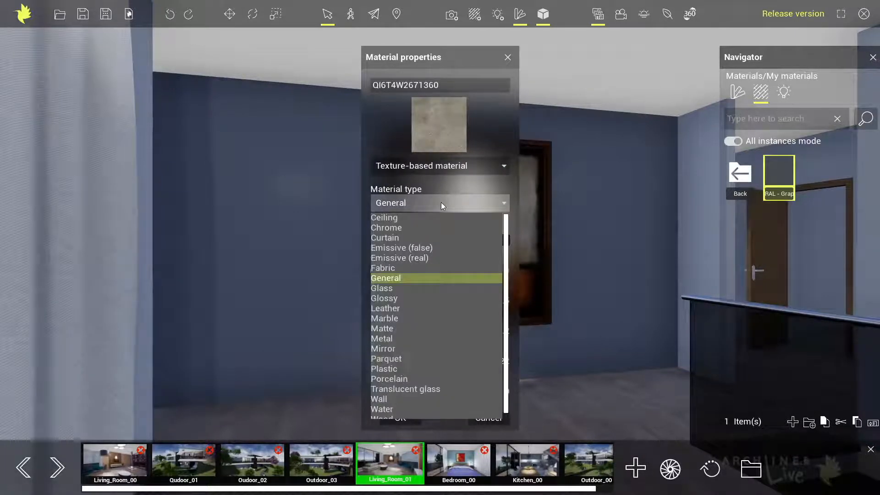
click(386, 400)
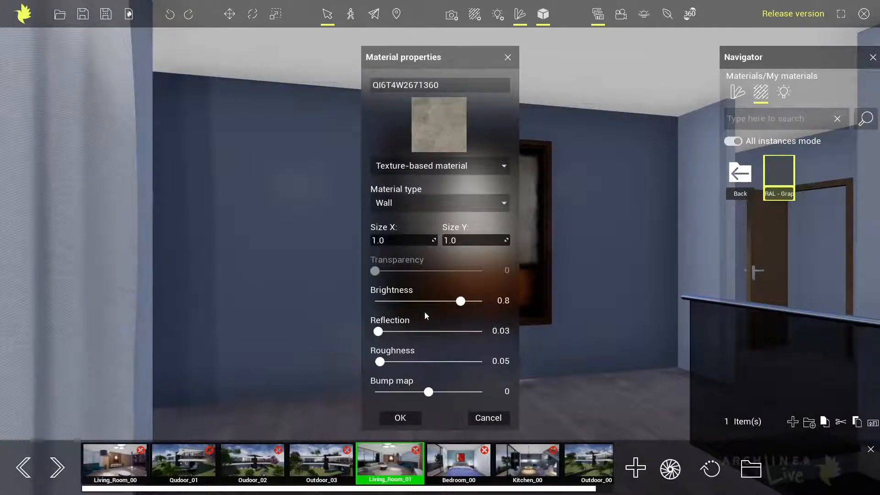
click(407, 239)
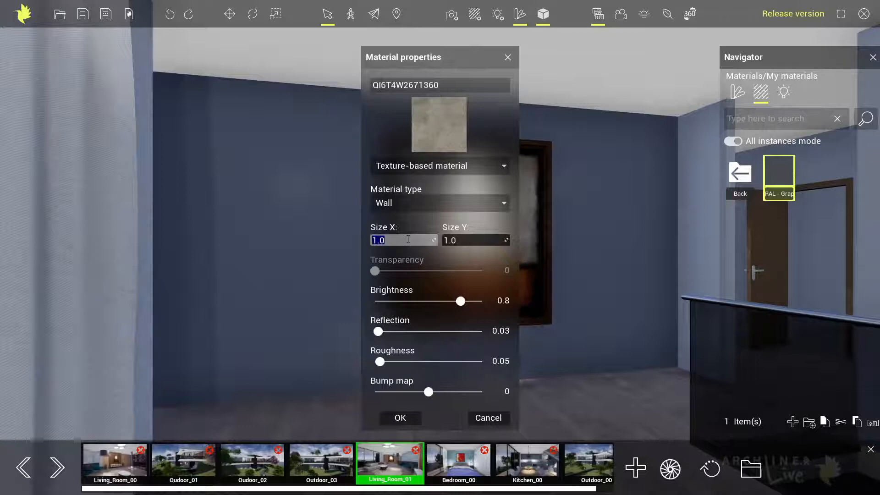
text(0.3)
click(465, 240)
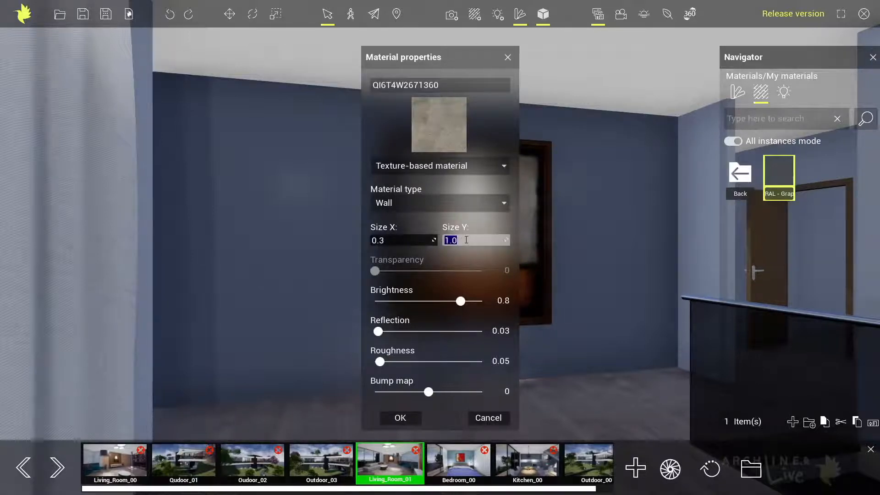
text(0.3)
click(467, 240)
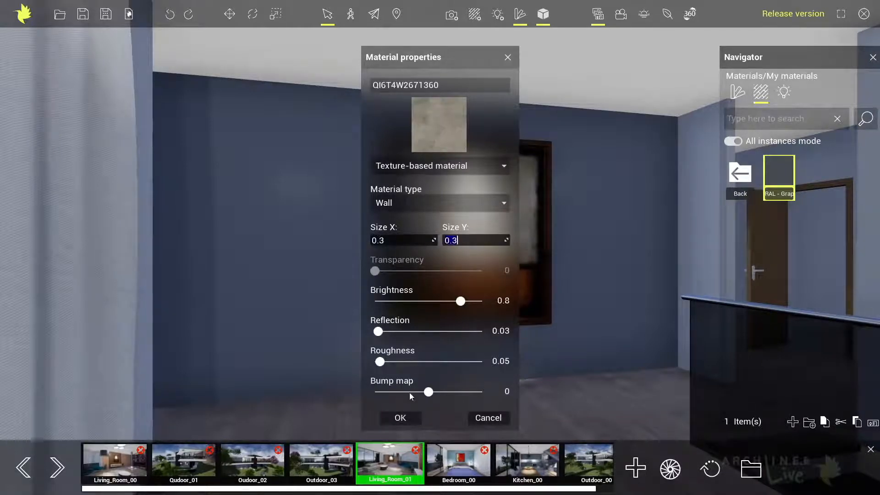
Name the plaster material Plaster beige wall and save it
drag(447, 85, 351, 85)
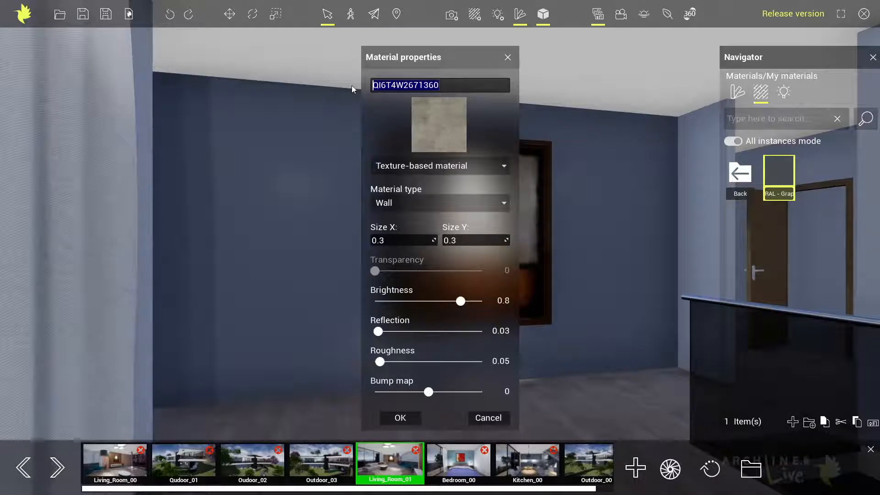
text(Plaster )
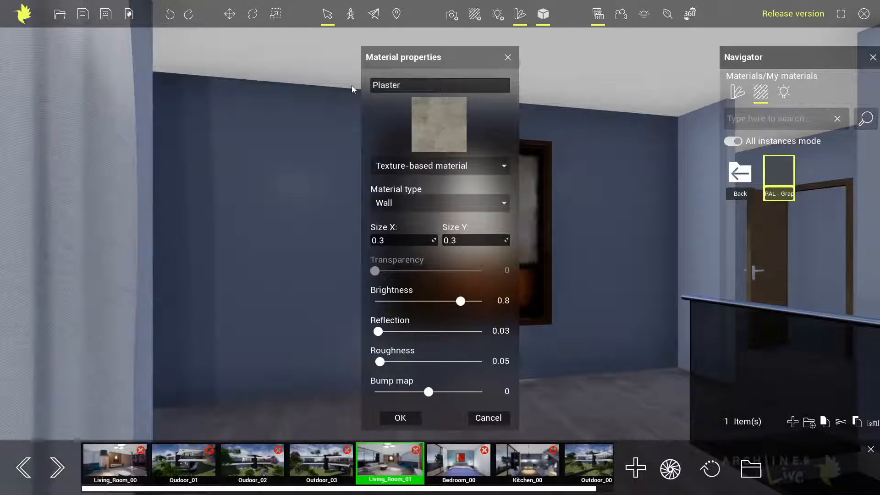
text(beige wall)
click(391, 419)
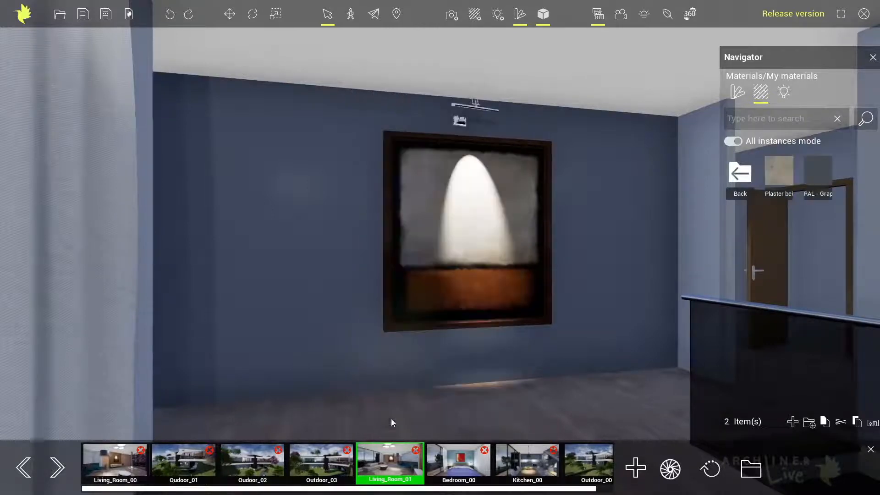
Apply the Plaster beige wall material to all sections of the wall behind the painting and check the result
mouse_move(772, 177)
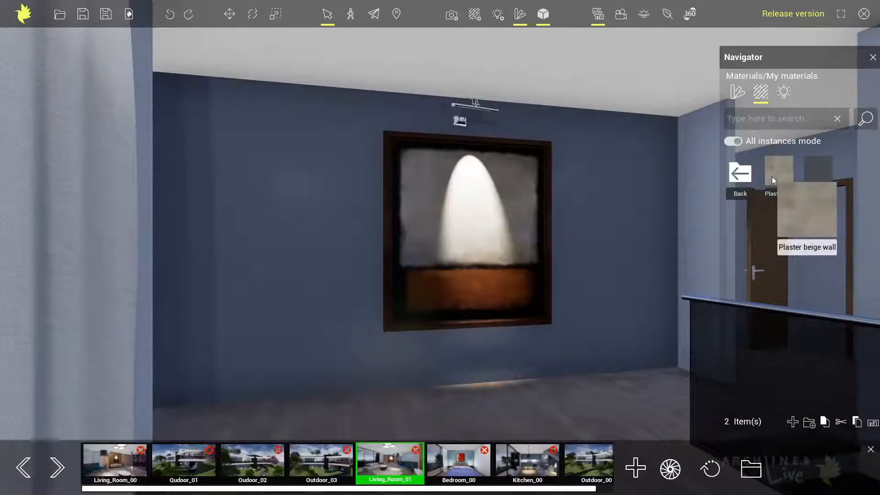
drag(774, 173, 582, 195)
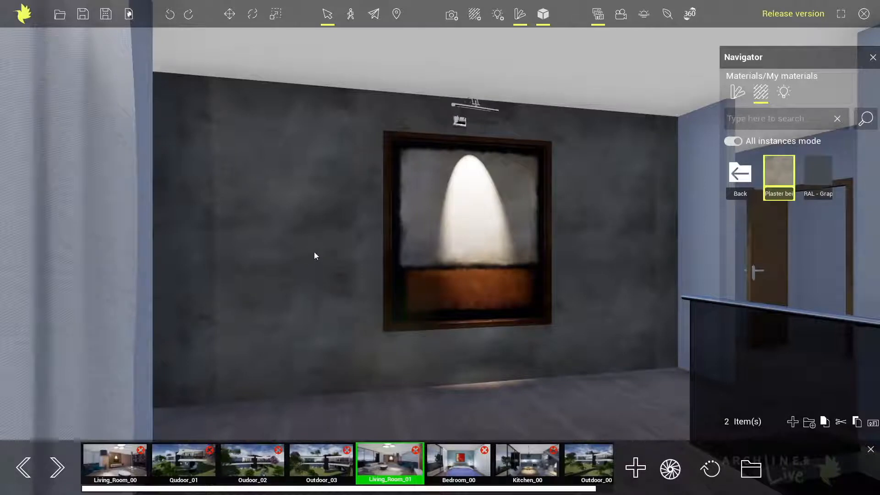
scroll(317, 251, down, 3)
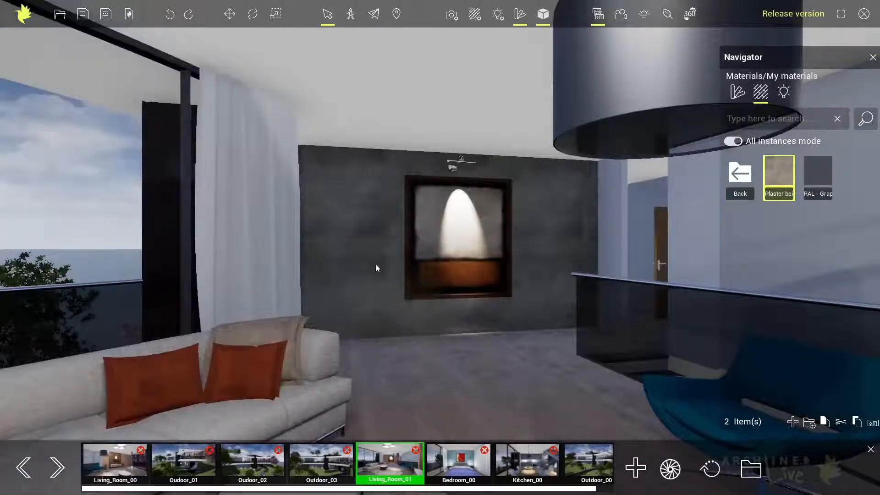
scroll(378, 266, up, 3)
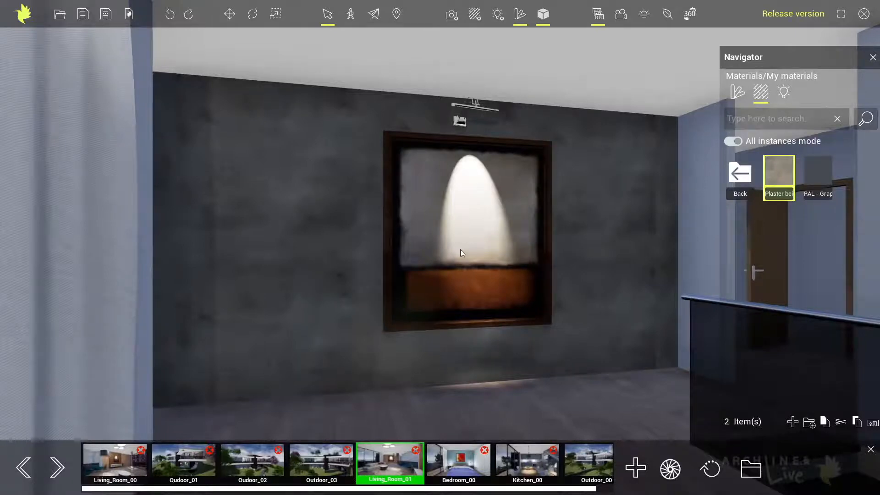
Create another texture-based material in My materials from the mountain photo in the TextureHaven folder
click(793, 423)
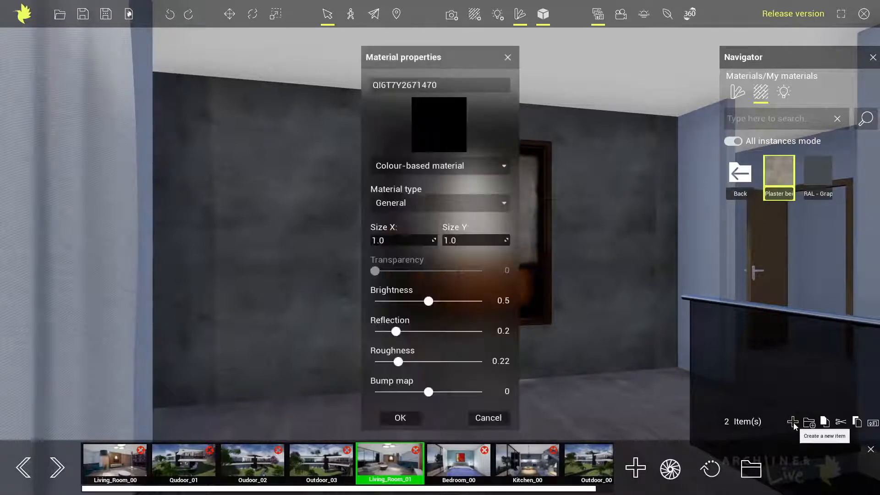
click(420, 169)
click(417, 189)
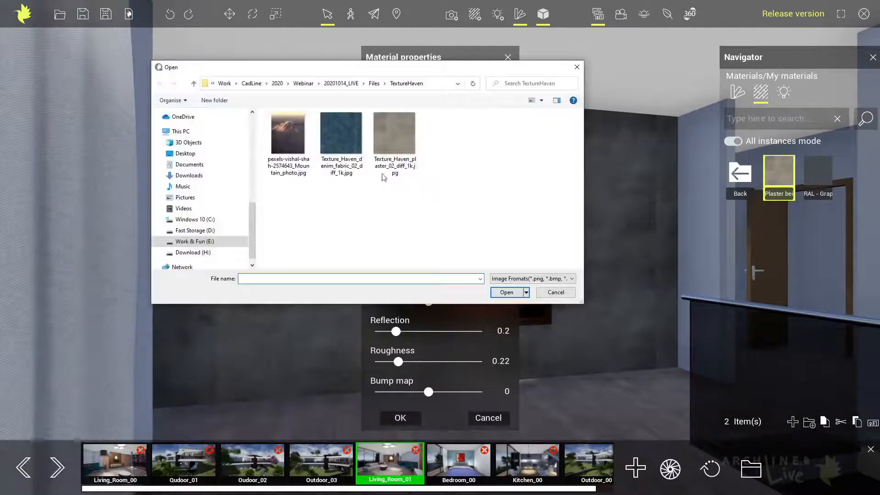
click(279, 131)
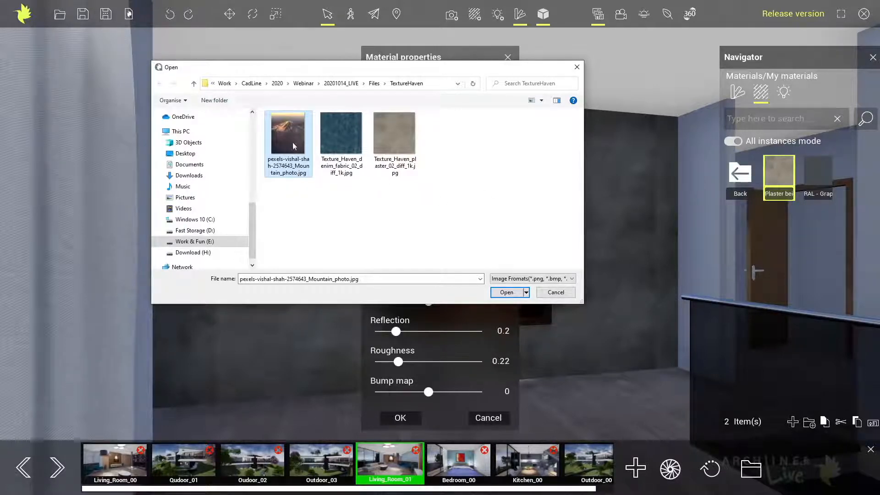
click(506, 293)
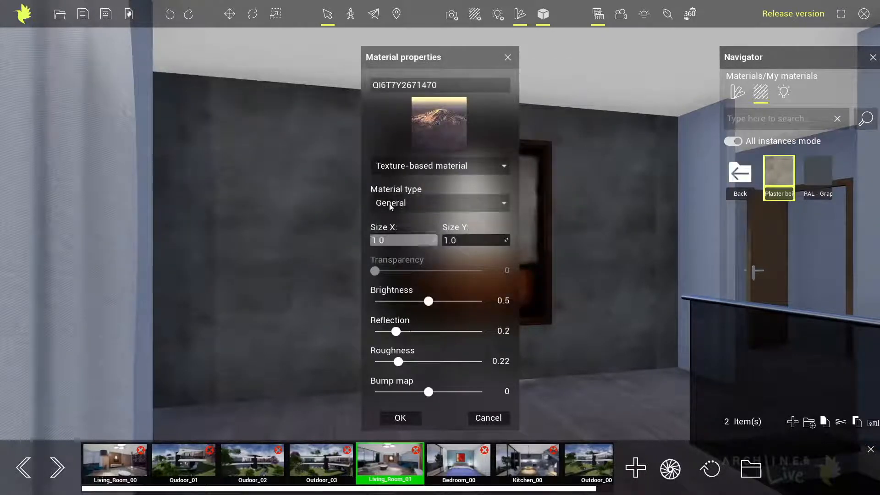
Save the mountain photo material with the Glossy material type and apply it to the canvas of the framed painting
click(414, 205)
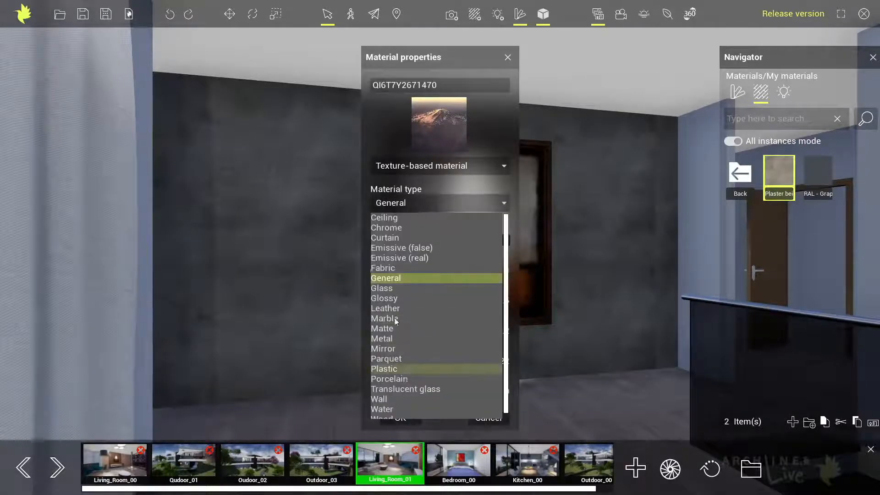
click(391, 298)
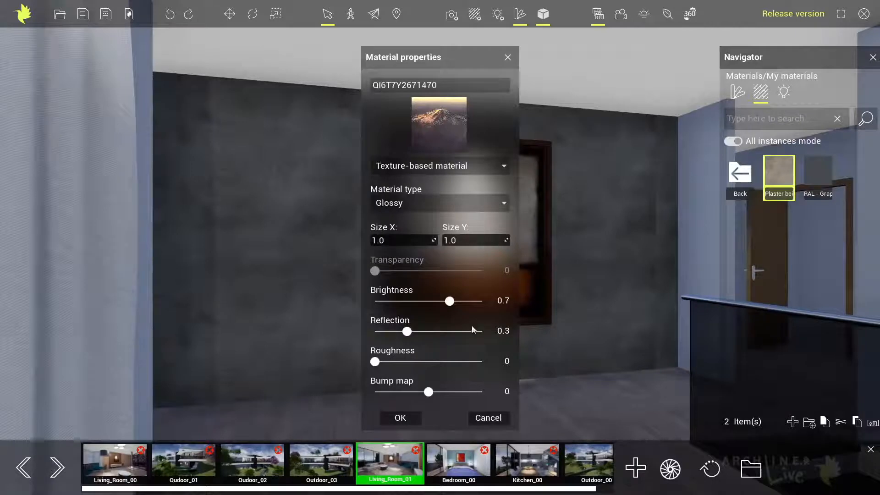
click(400, 418)
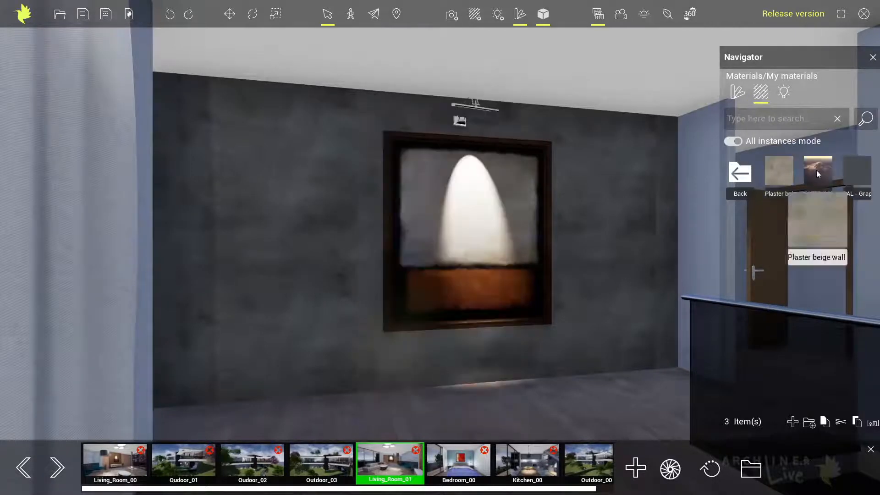
mouse_move(818, 174)
mouse_down()
mouse_move(540, 235)
mouse_move(443, 235)
mouse_up()
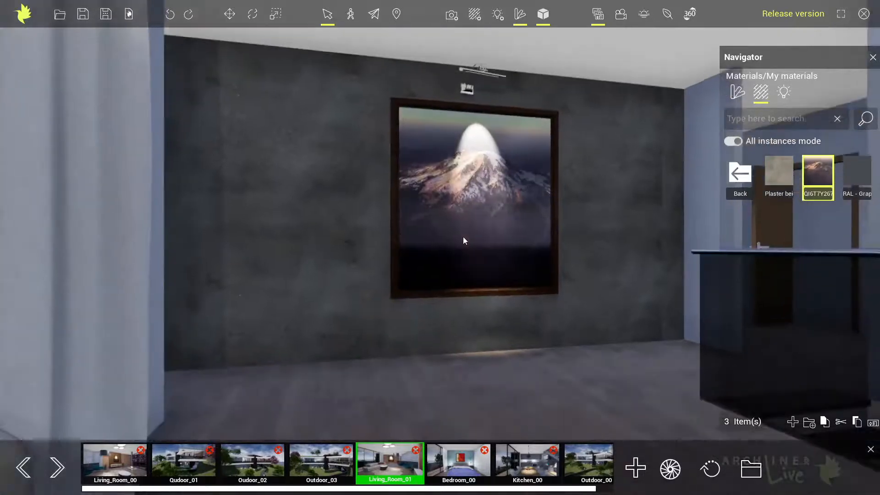
mouse_move(463, 237)
middle_down()
mouse_move(445, 246)
mouse_move(459, 240)
mouse_move(462, 254)
middle_up()
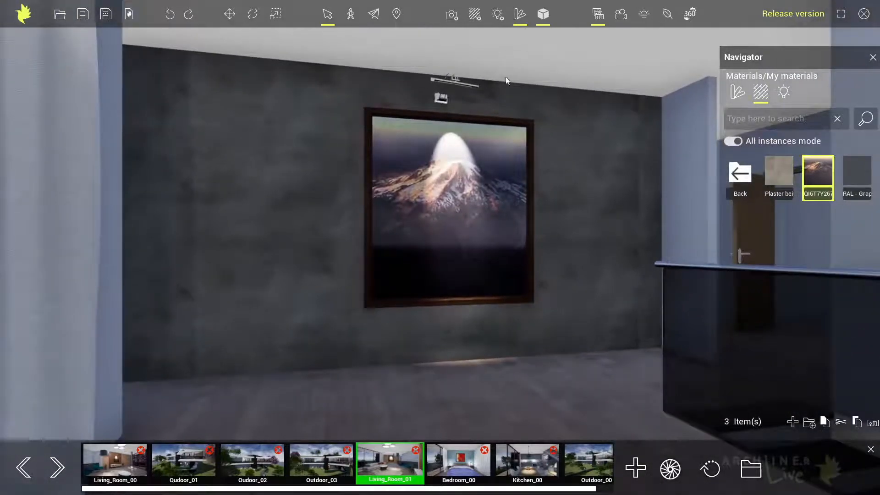
Set the light source above the painting to 6709 lumens, with Angle 01 at 72 and Angle 02 at 142
click(498, 14)
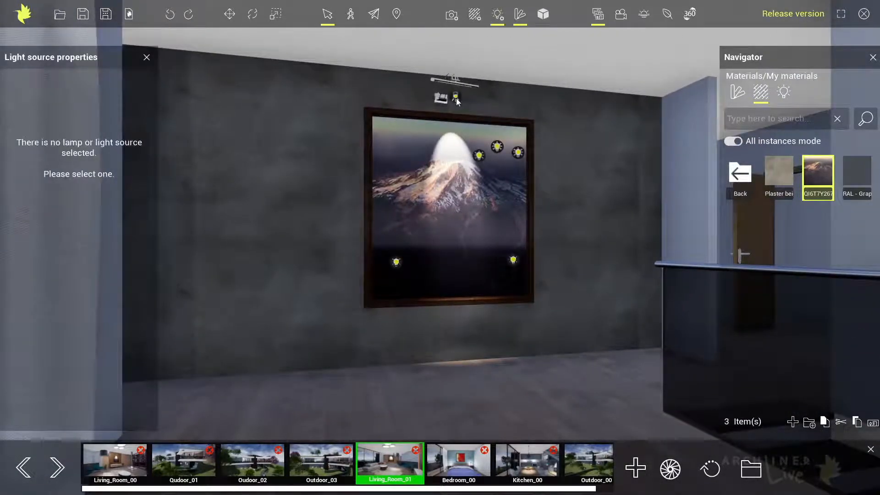
click(456, 97)
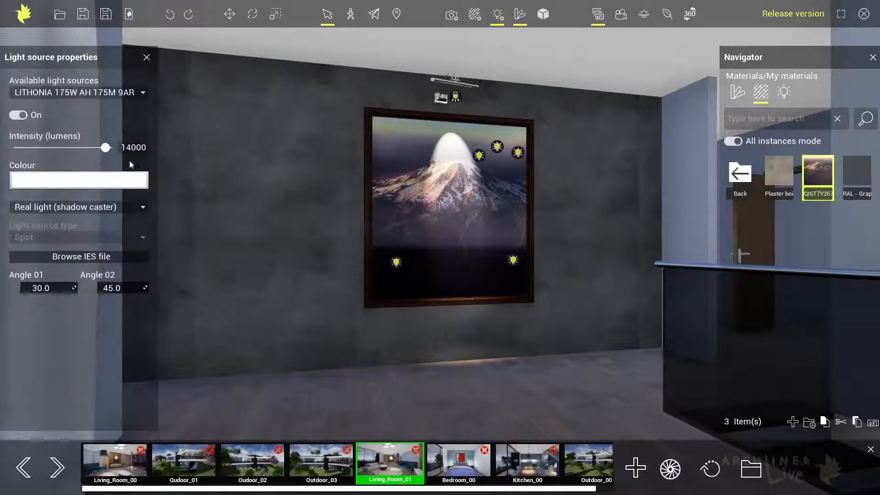
drag(105, 147, 57, 153)
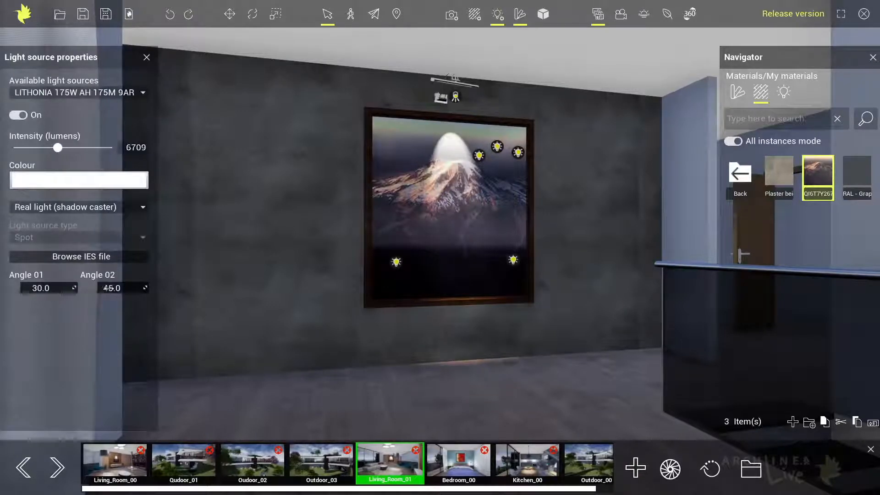
drag(105, 288, 134, 288)
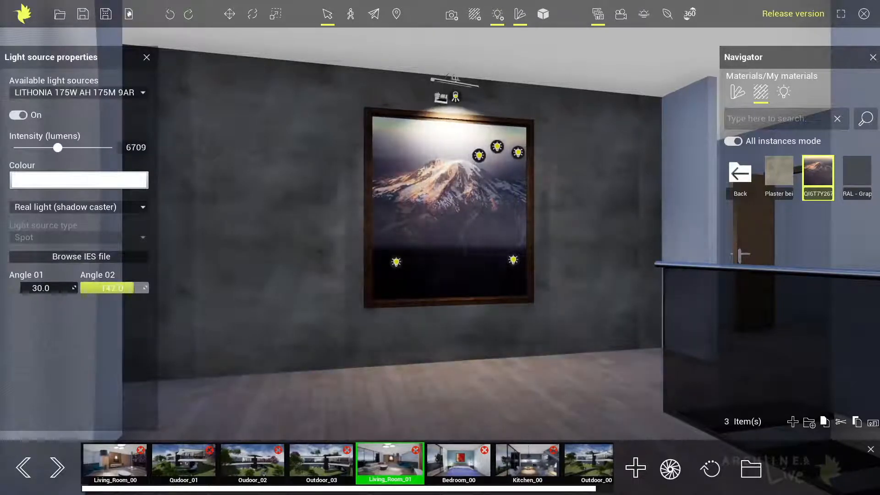
drag(21, 288, 36, 288)
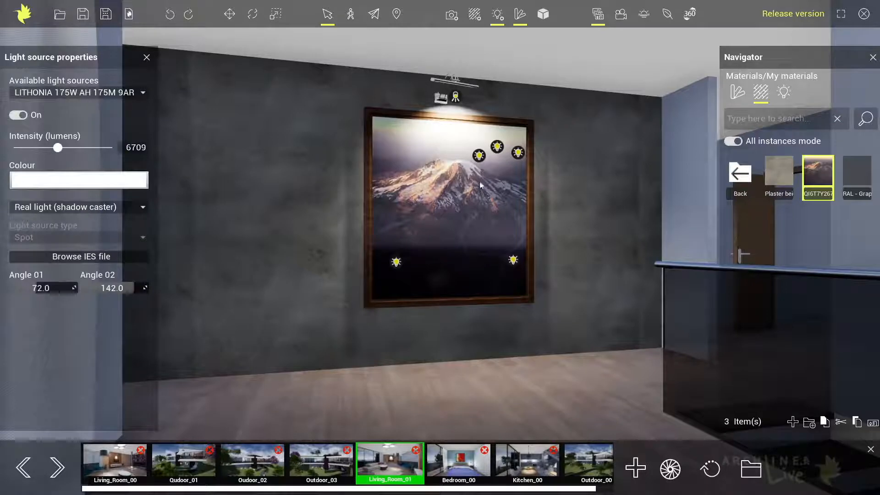
click(147, 58)
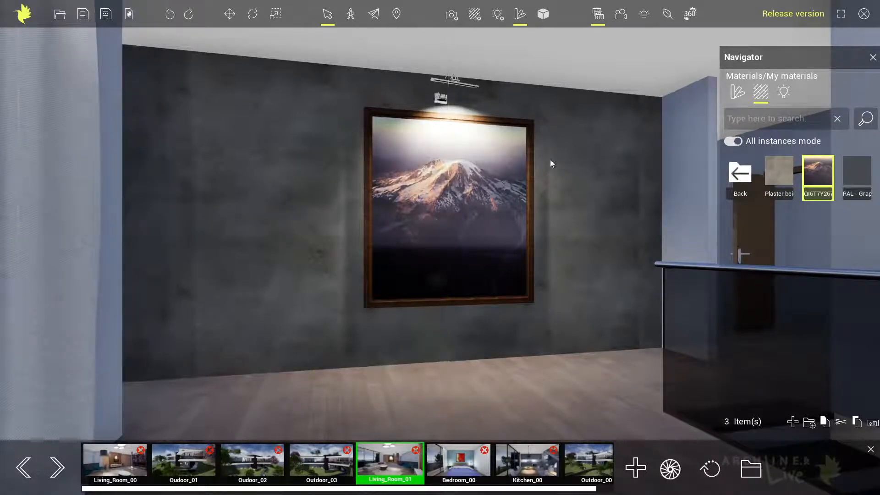
scroll(530, 222, down, 3)
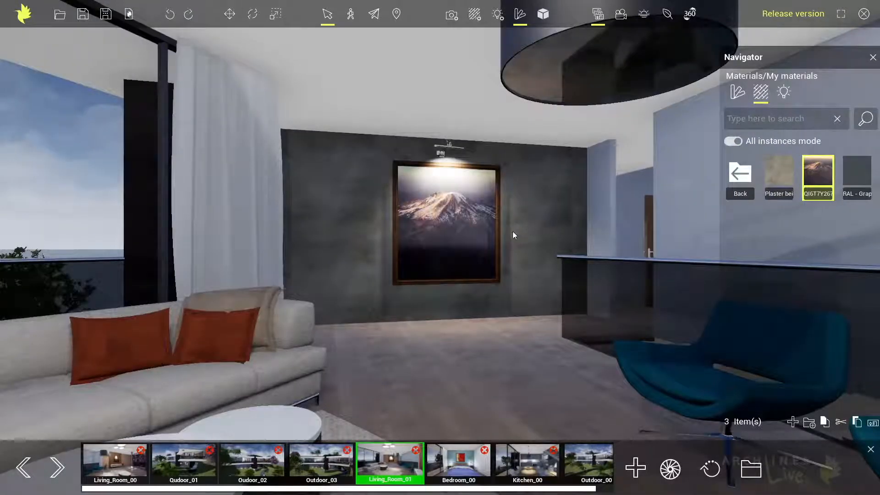
right_drag(499, 248, 513, 253)
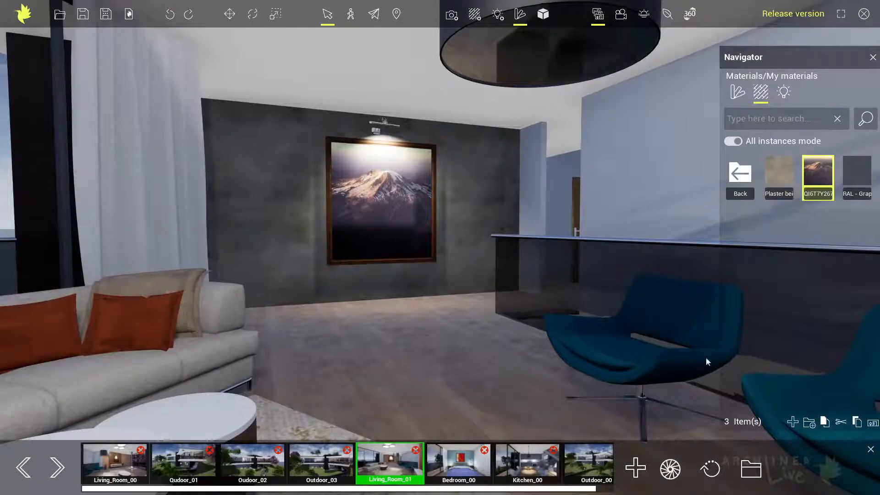
right_drag(491, 301, 485, 299)
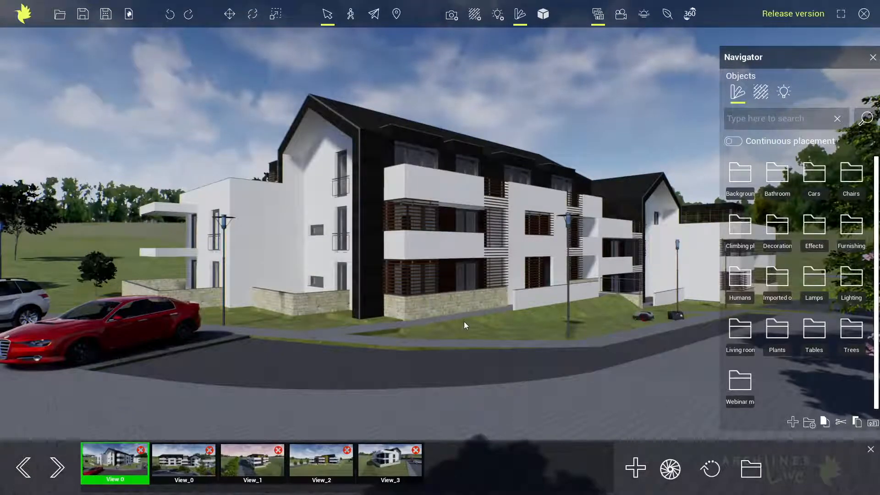
Apply the light anodised metal material from the Metal folder to the pole of the nearest street lamp outside the apartment building
scroll(581, 303, up, 3)
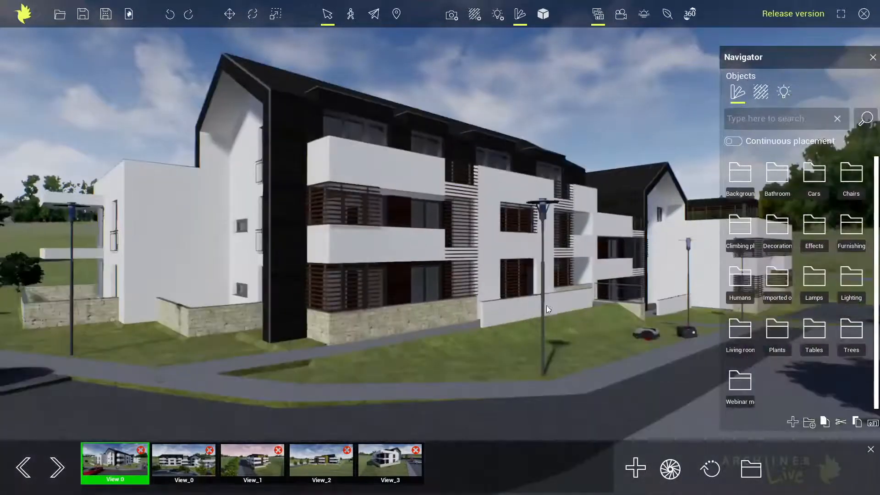
scroll(574, 313, up, 2)
middle_drag(554, 301, 526, 299)
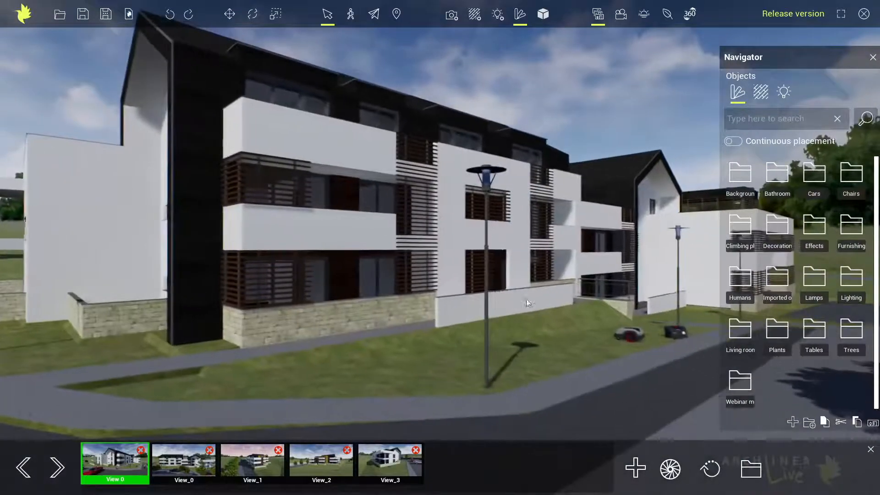
scroll(547, 317, up, 2)
right_drag(548, 317, 558, 325)
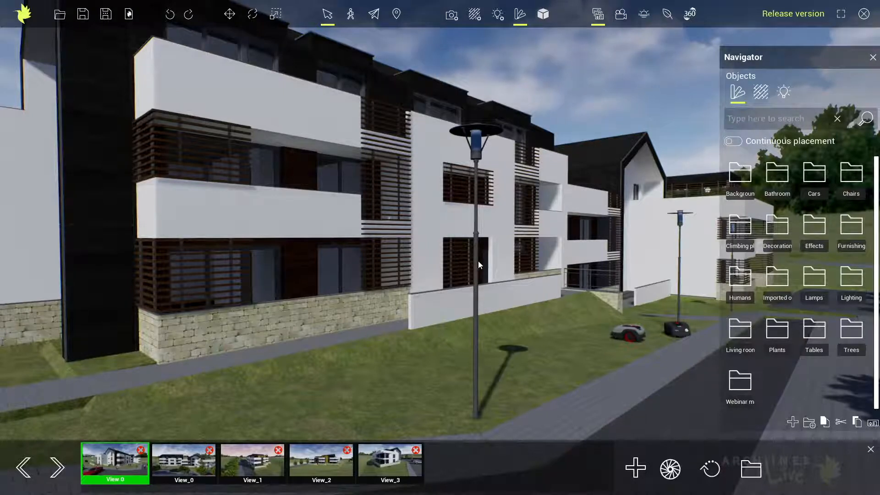
click(761, 92)
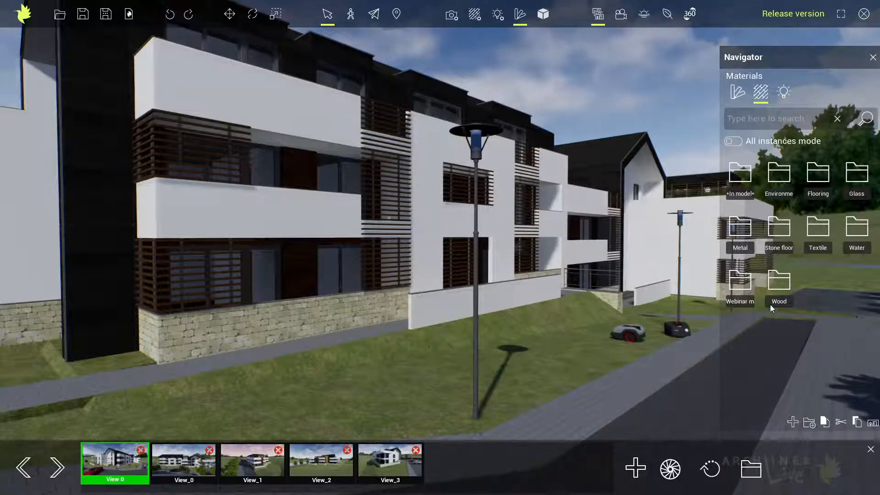
click(740, 227)
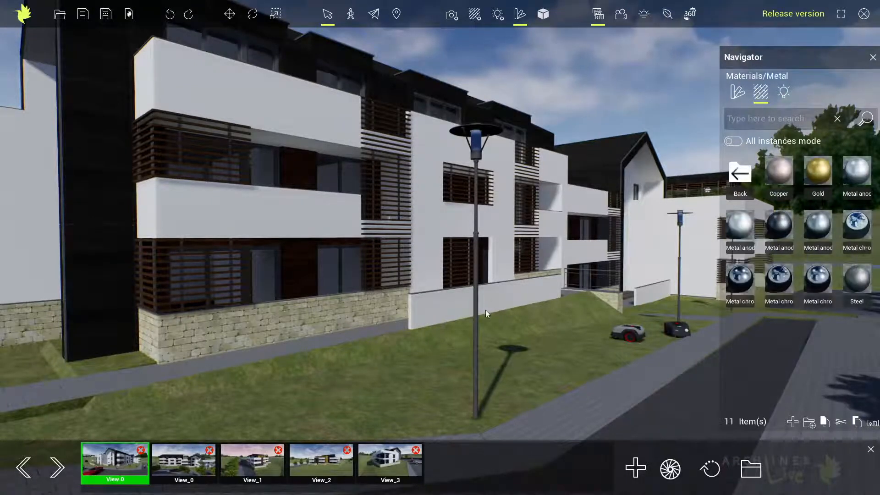
drag(739, 230, 475, 241)
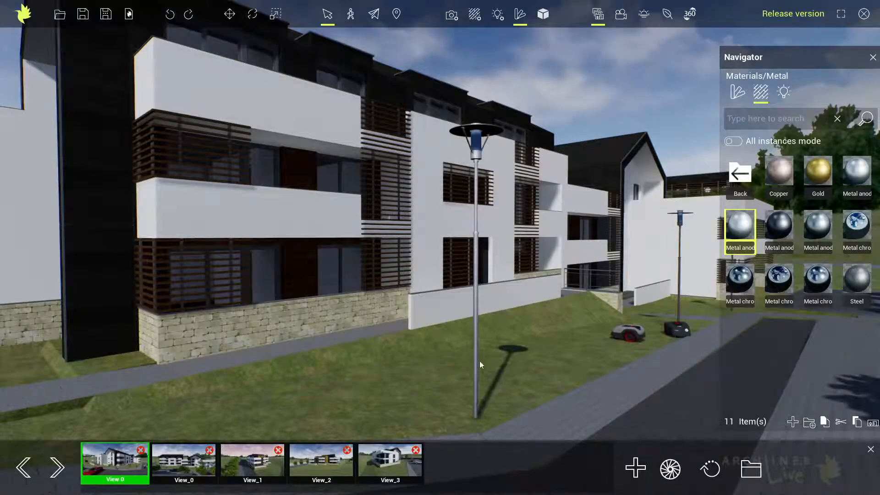
Try the brown tint, acrylic and dark glass materials on the nearest street lamp's lantern, and apply the plain Glass material to it
click(739, 174)
click(857, 174)
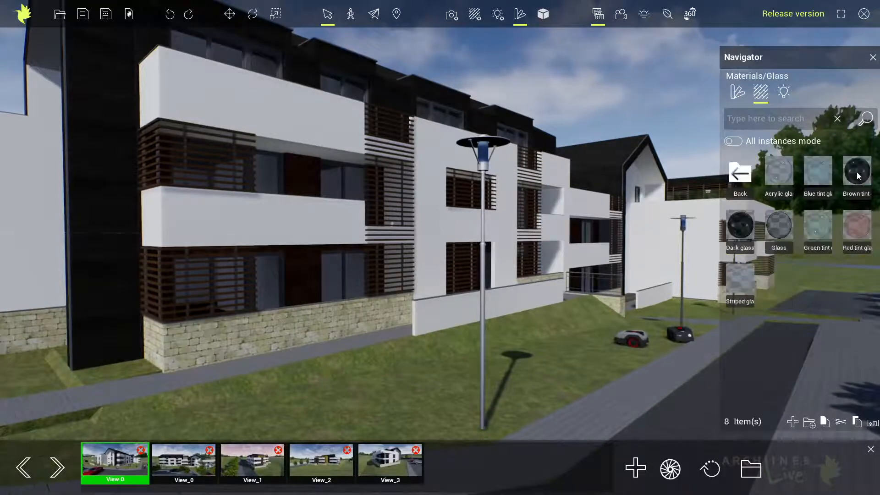
drag(856, 173, 485, 152)
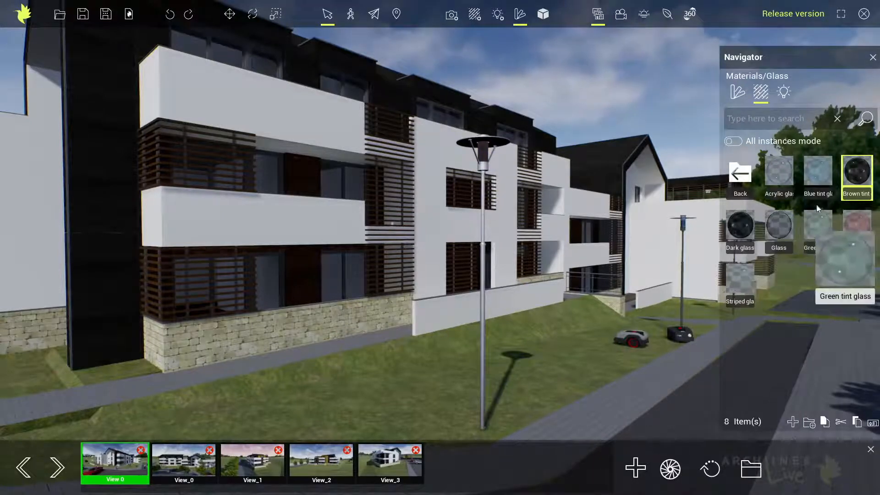
mouse_move(813, 177)
drag(779, 173, 483, 153)
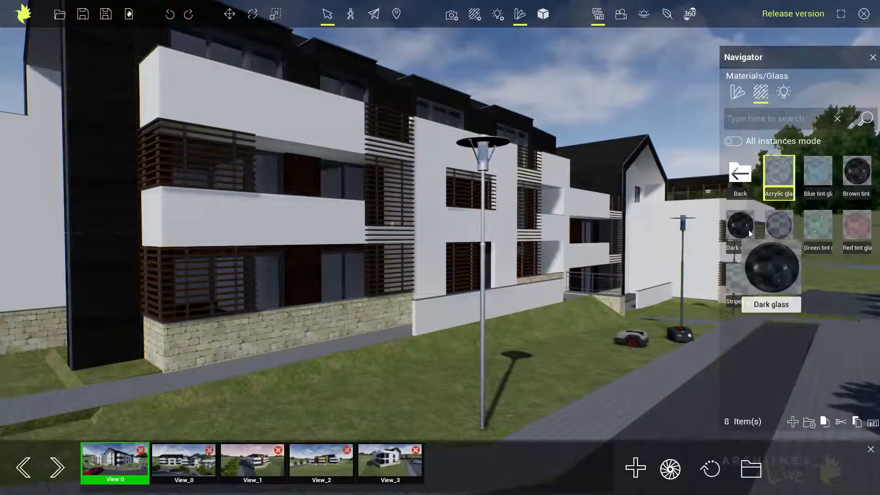
drag(746, 229, 479, 155)
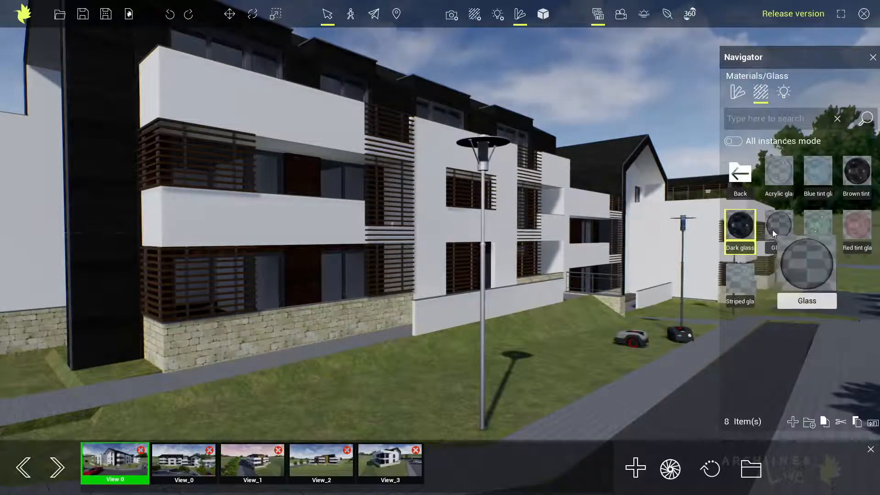
drag(772, 230, 482, 153)
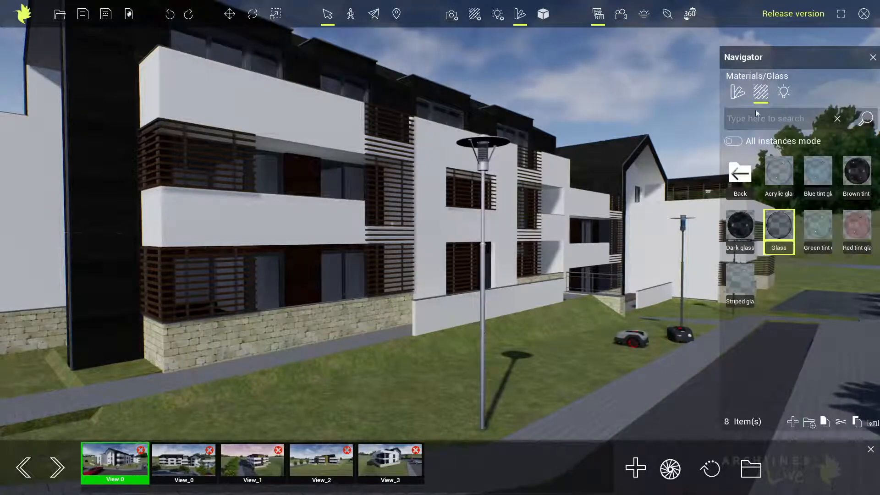
Add the modified street lamp to the Imported objects folder as a new library object
click(737, 93)
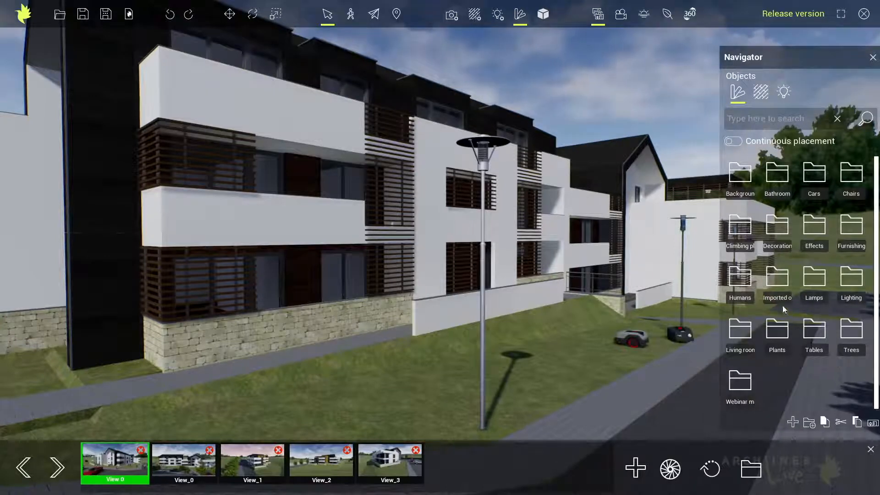
click(784, 282)
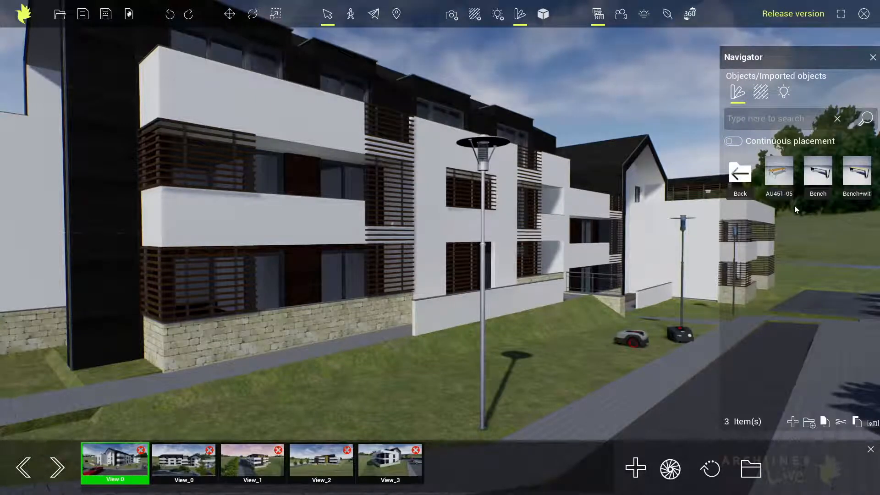
click(482, 166)
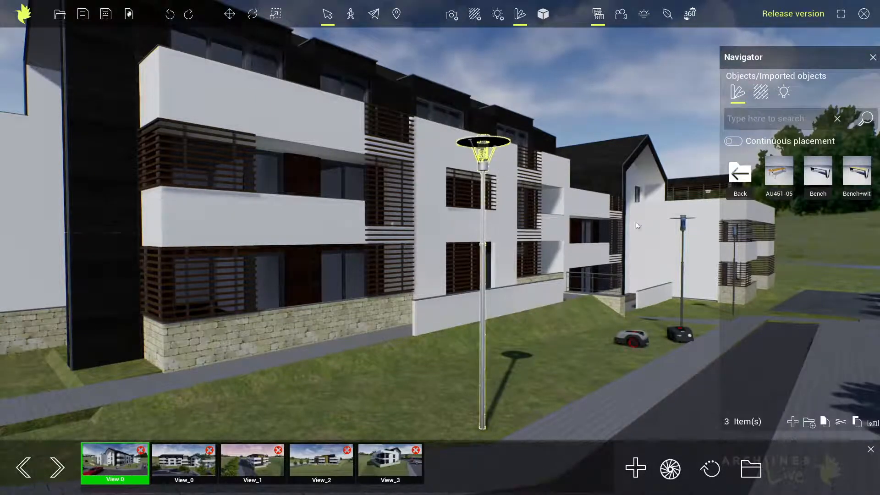
click(793, 421)
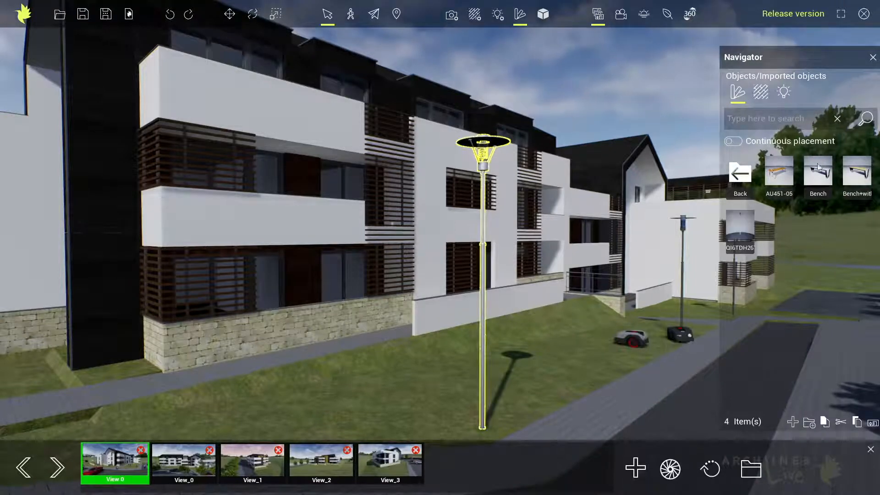
Place a copy of the saved street lamp on the grass strip beside the robot mower and check it as one object
mouse_move(741, 227)
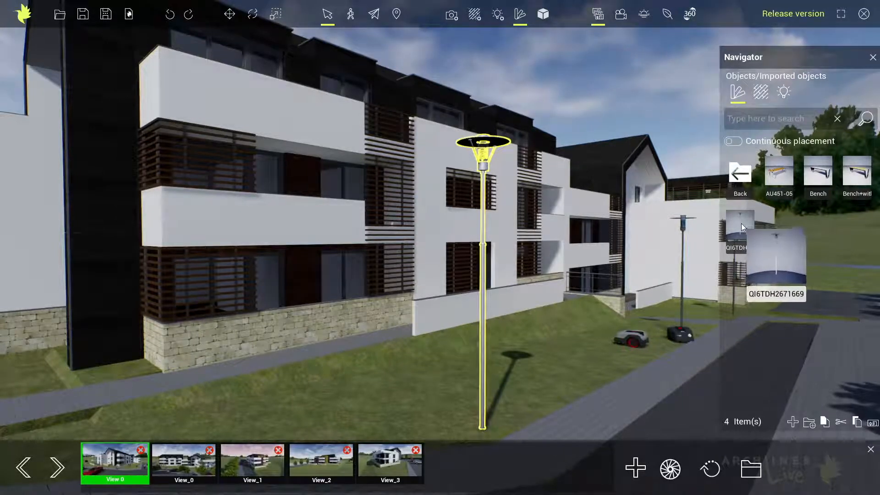
drag(741, 224, 602, 368)
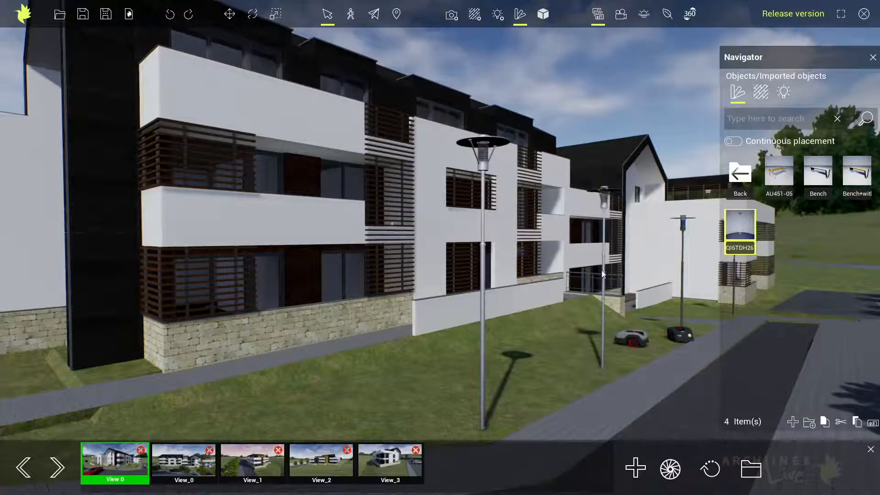
click(604, 205)
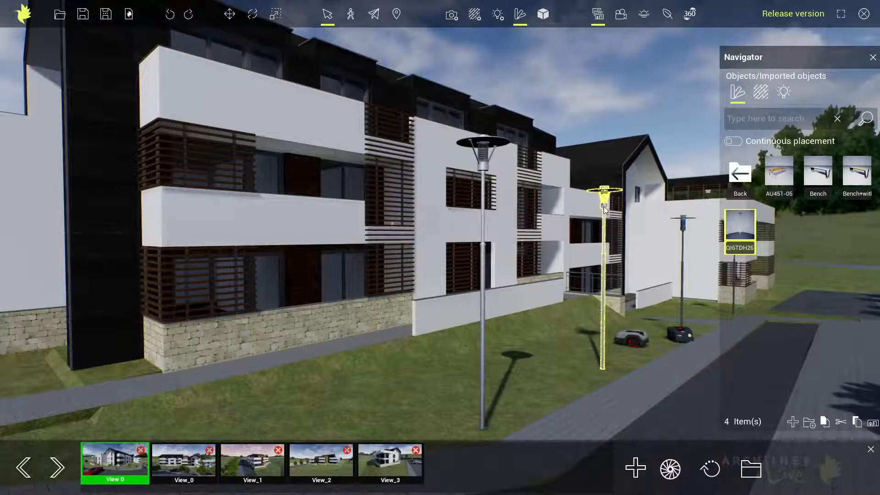
click(577, 363)
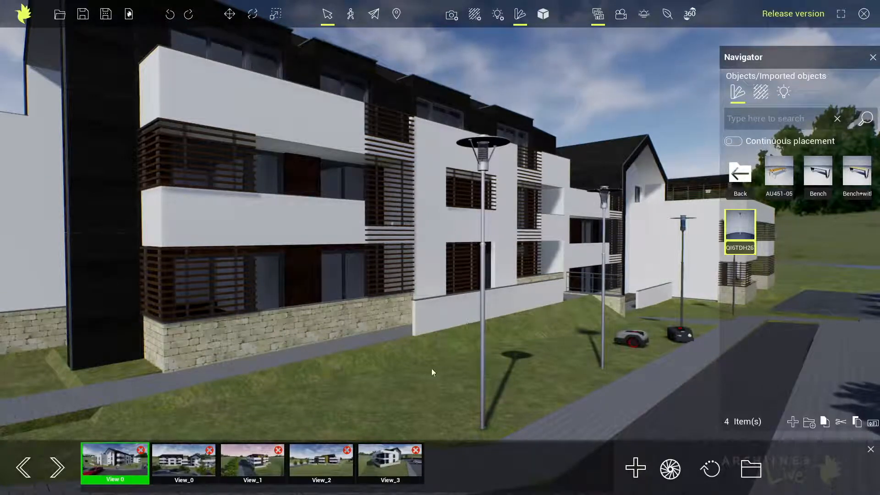
Change the saved lamp object's thumbnail image to Round_Street_Lamp_TN.jpg from the TN folder
mouse_move(739, 226)
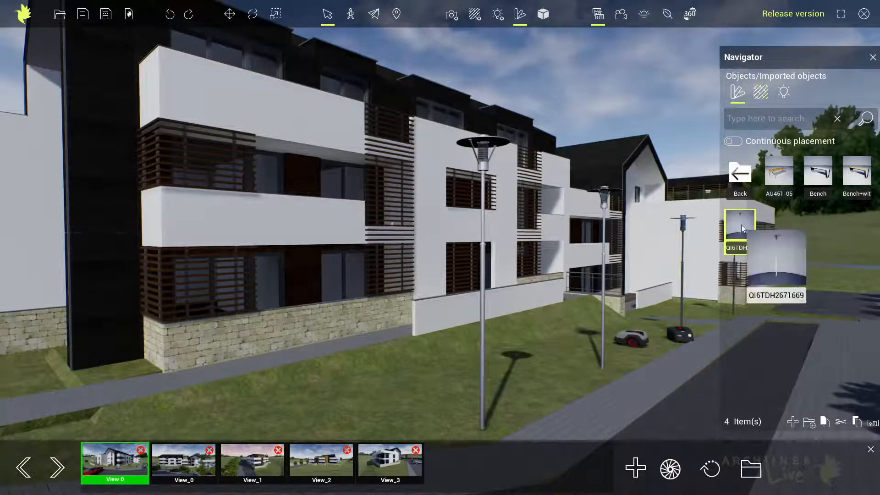
click(873, 424)
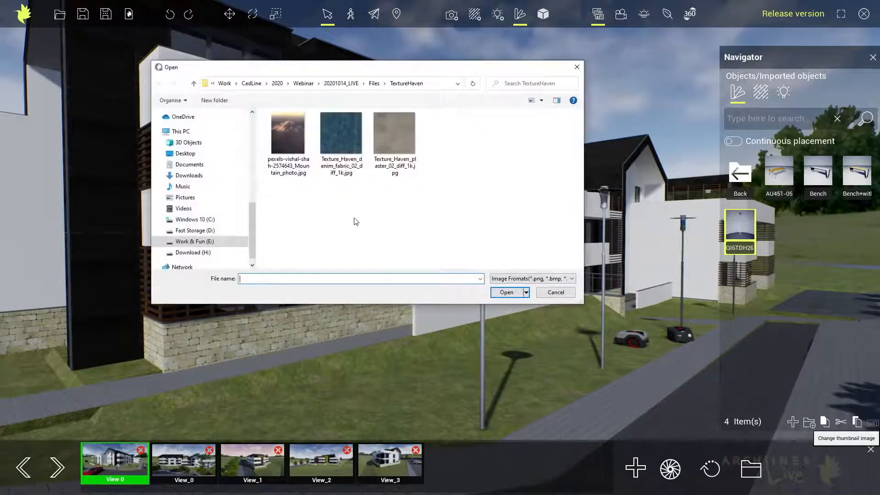
click(374, 83)
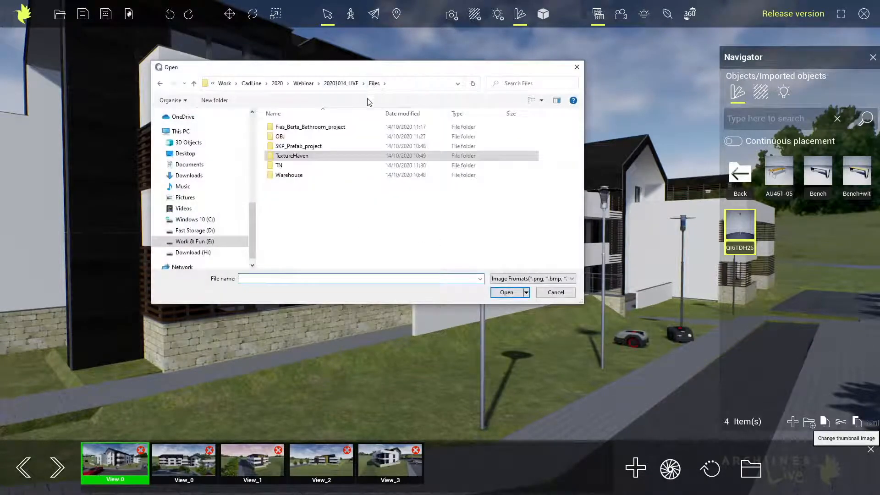
click(278, 166)
double_click(278, 167)
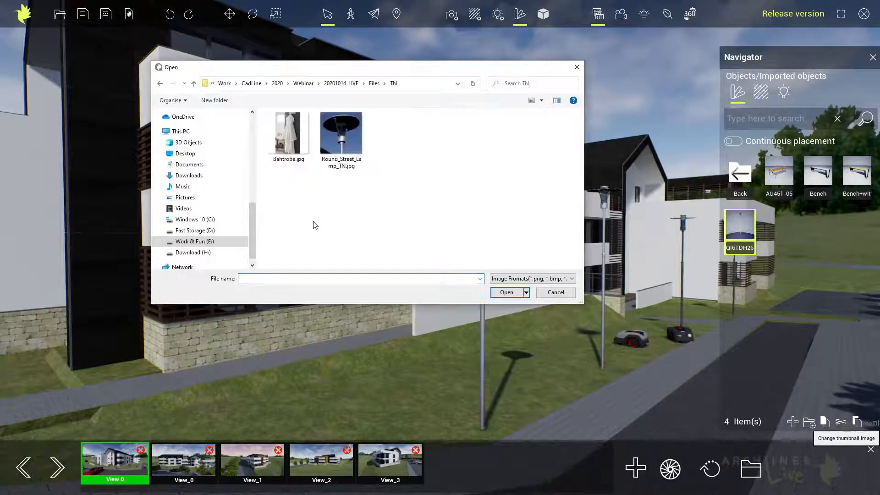
click(344, 137)
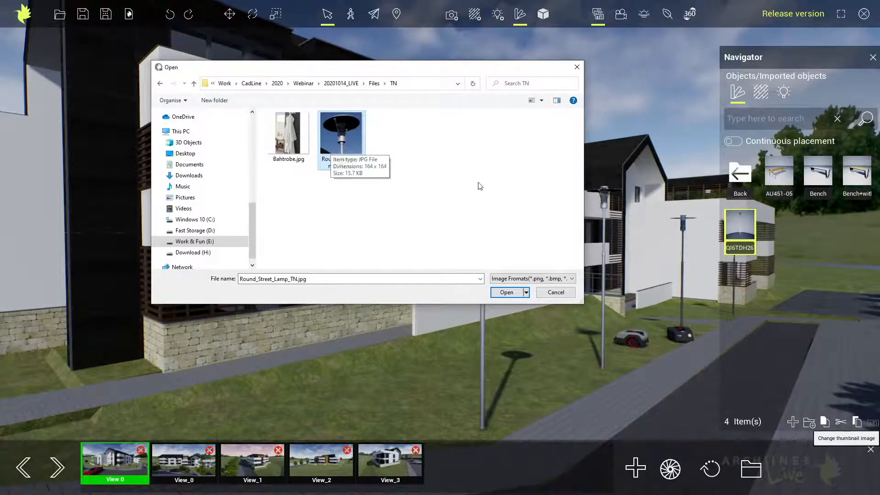
click(509, 294)
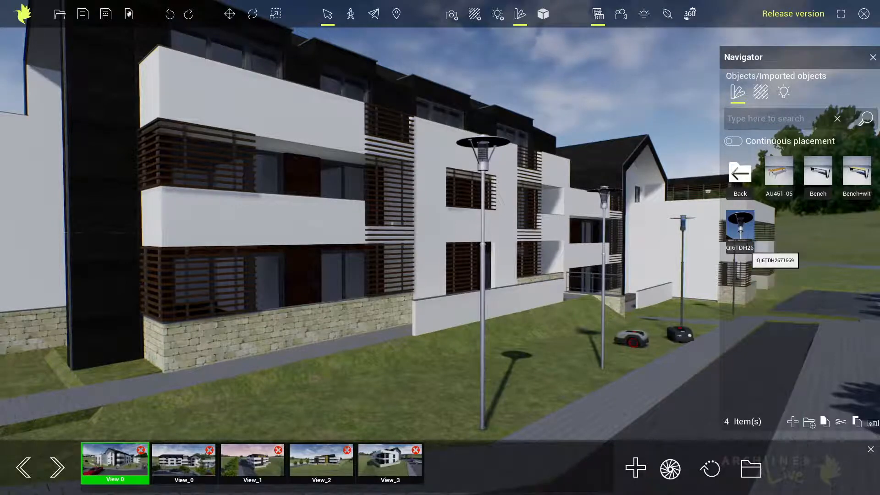
Rename the saved lamp object in the Imported objects folder as Street lamp
click(740, 247)
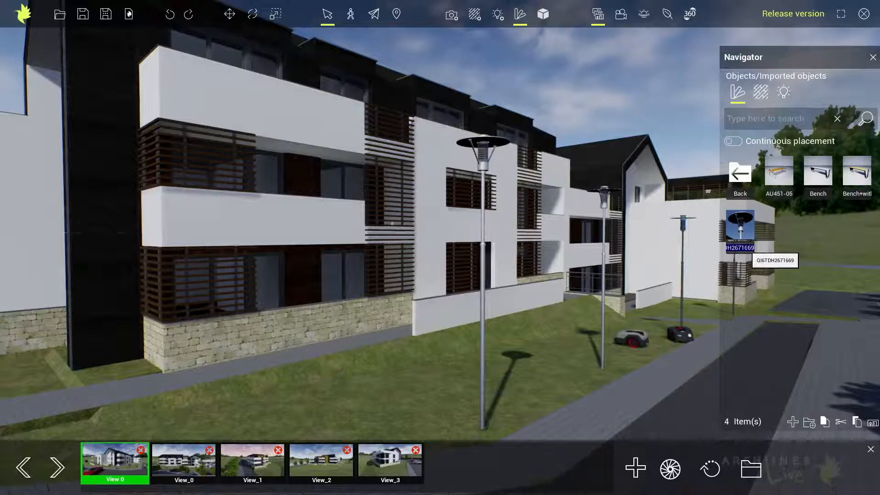
text(St)
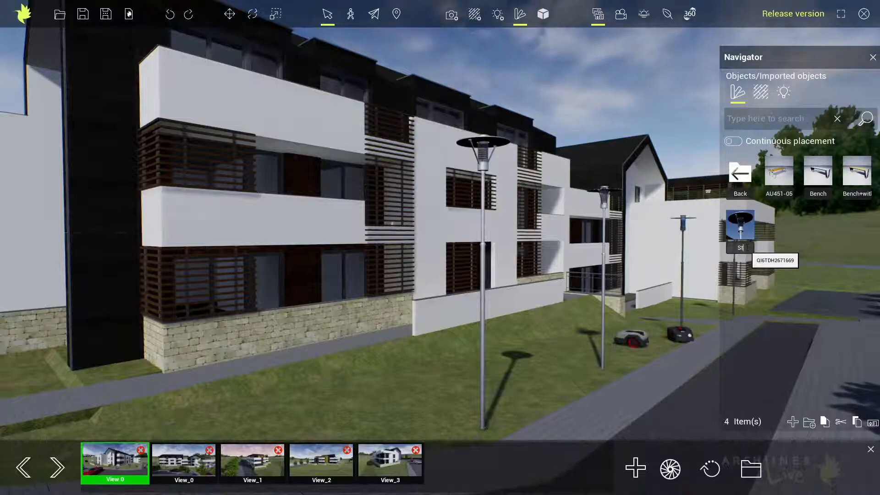
text(reet lamp)
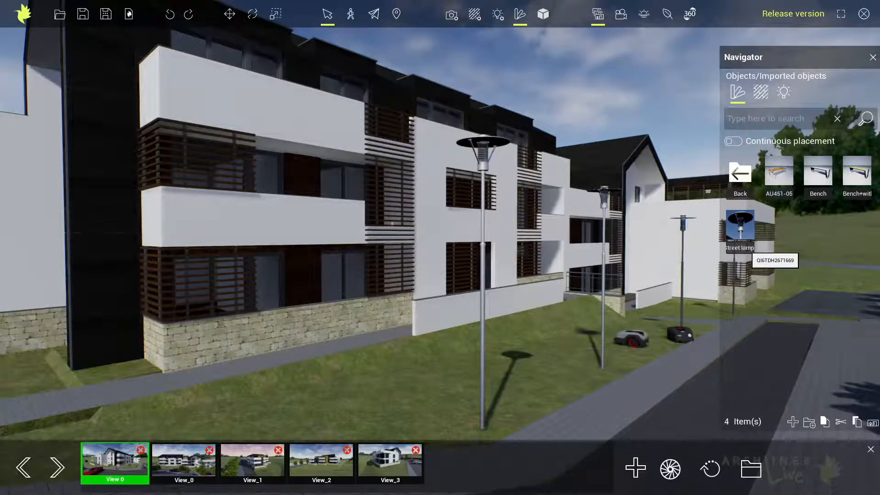
key(Return)
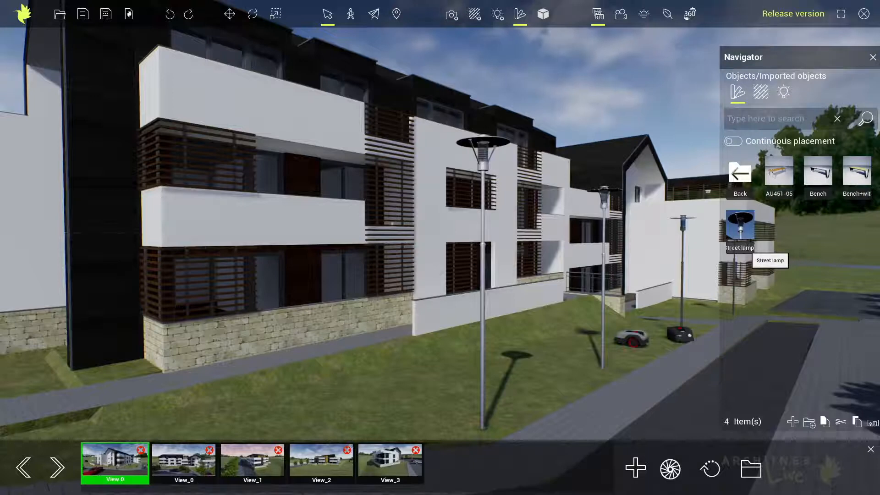
mouse_move(747, 225)
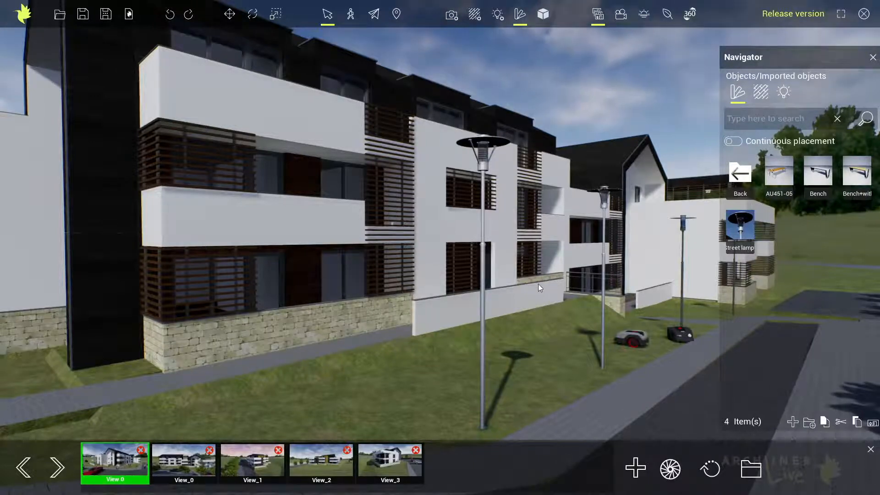
click(741, 230)
click(691, 230)
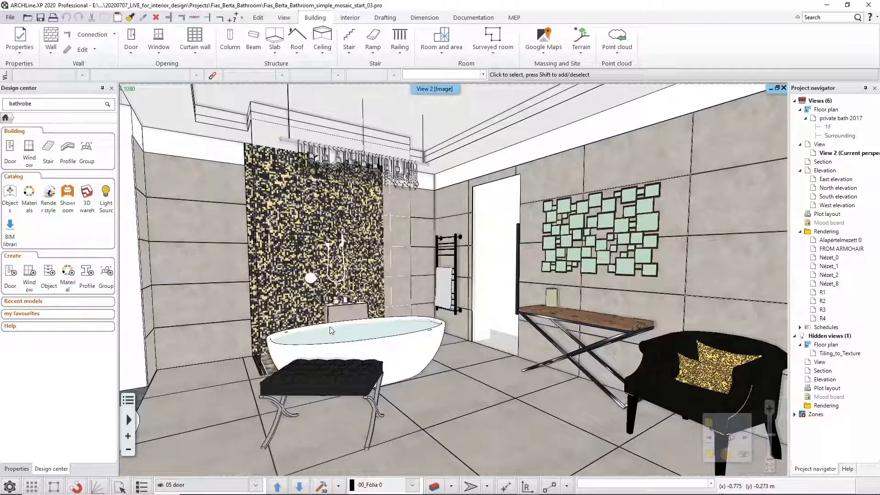
Search the Design center objects for bathrobe and export the Bathrobe1 object to Live
click(11, 193)
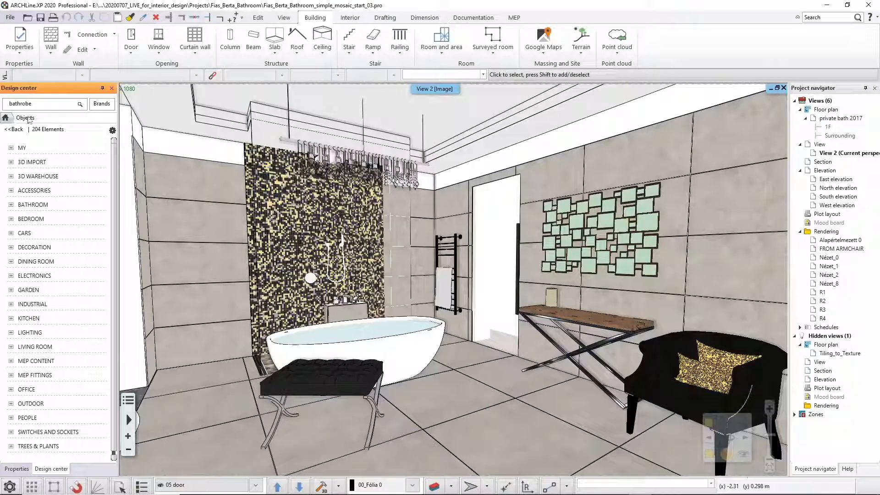
click(37, 107)
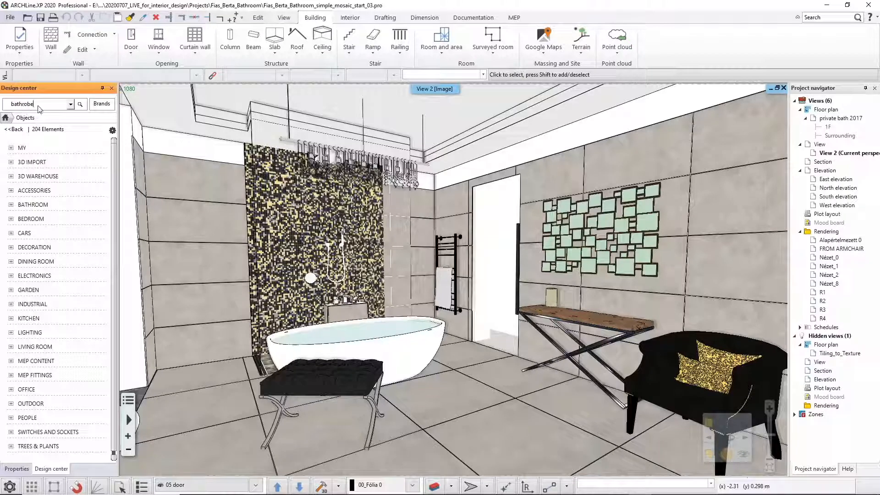
key(Return)
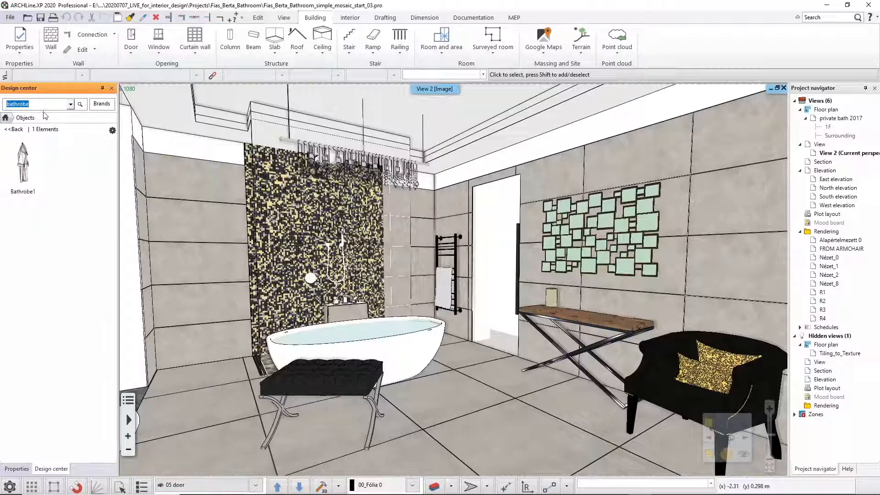
click(23, 162)
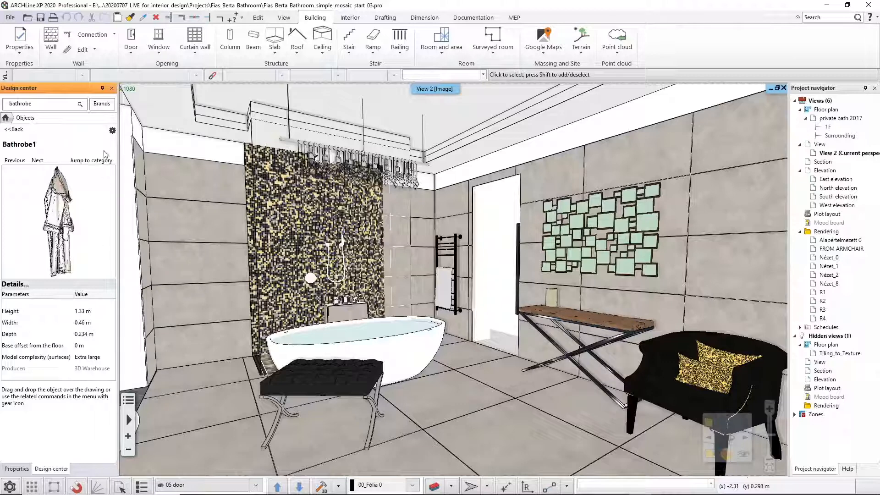
click(113, 131)
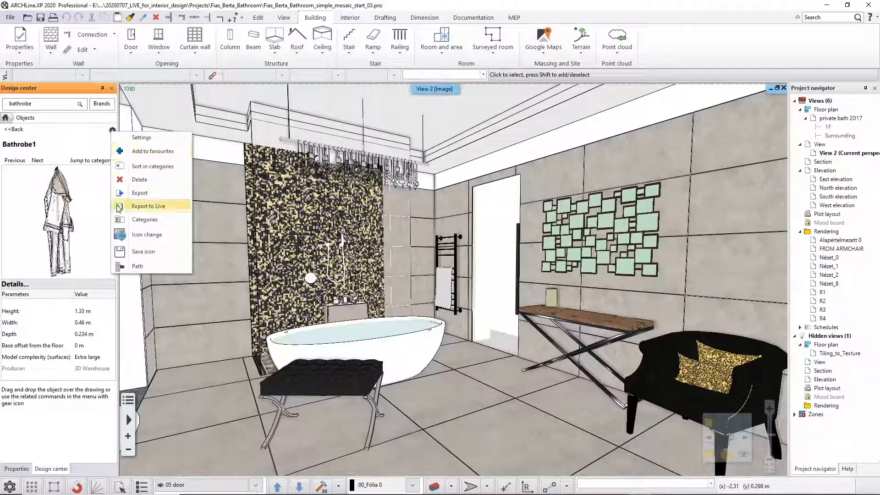
click(180, 210)
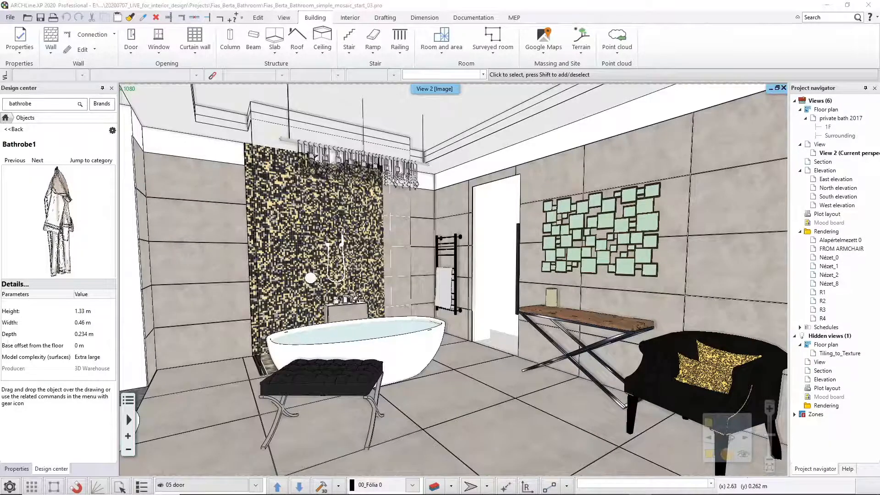
Switch to ARCHLine.XP Live and delete the first of the two Bathrobe1 entries from the Imported objects folder
key(alt+Tab)
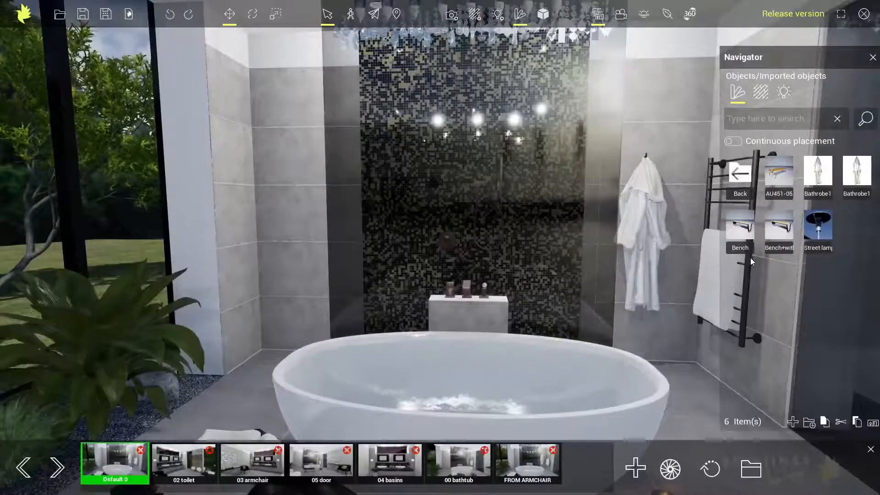
click(818, 181)
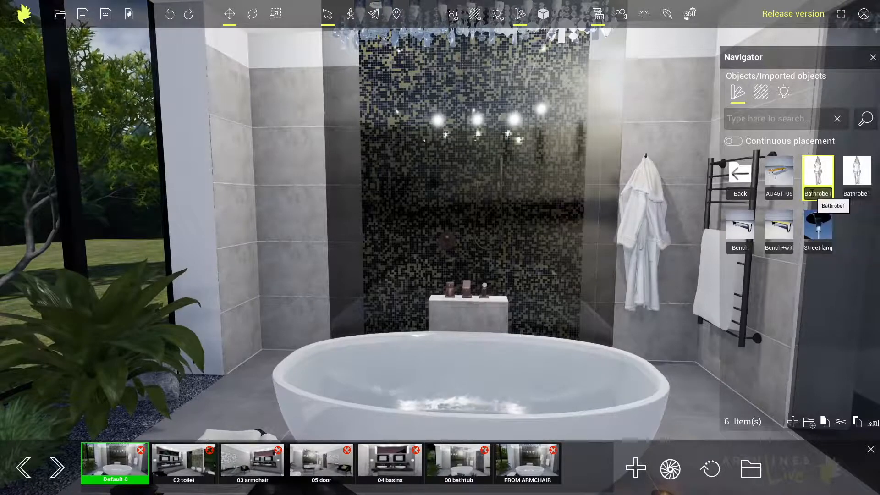
key(Delete)
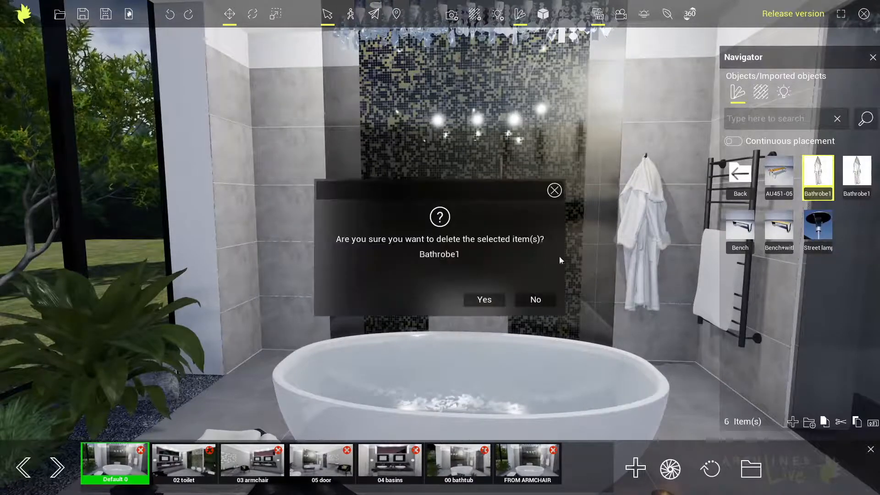
click(487, 300)
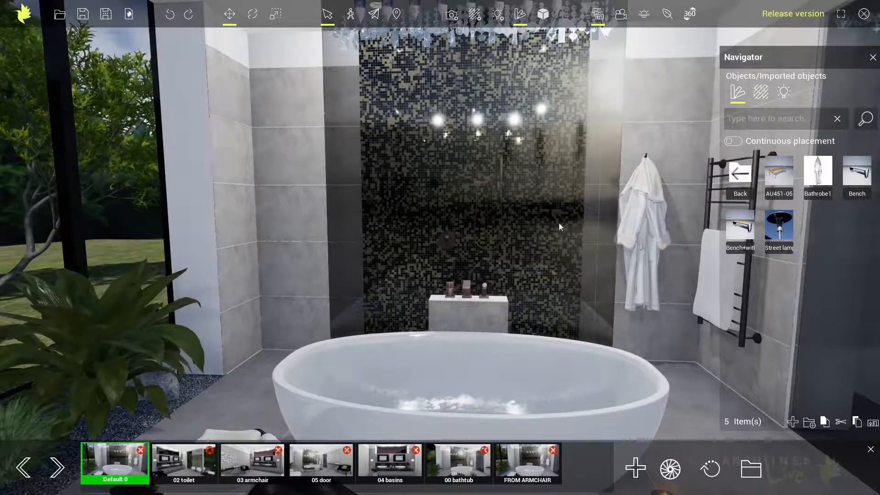
Change the thumbnail image of the remaining Bathrobe1 object to Bahtrobe.jpg from the TN folder
mouse_move(804, 199)
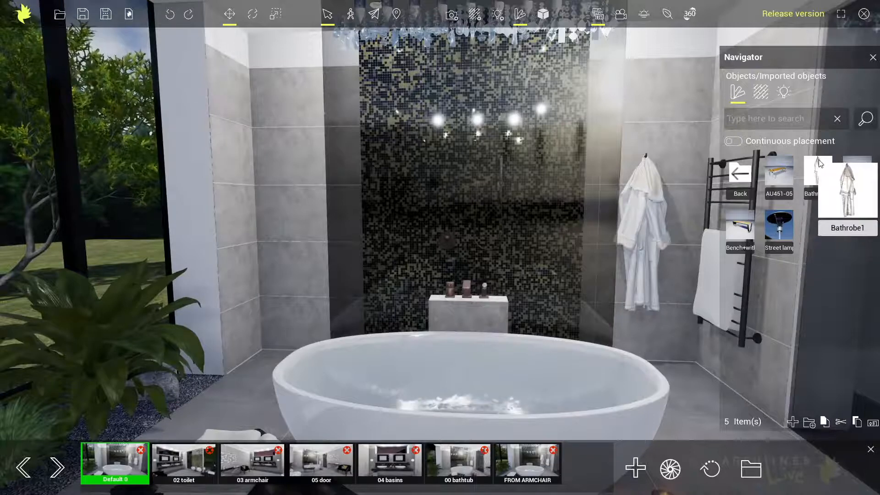
click(819, 166)
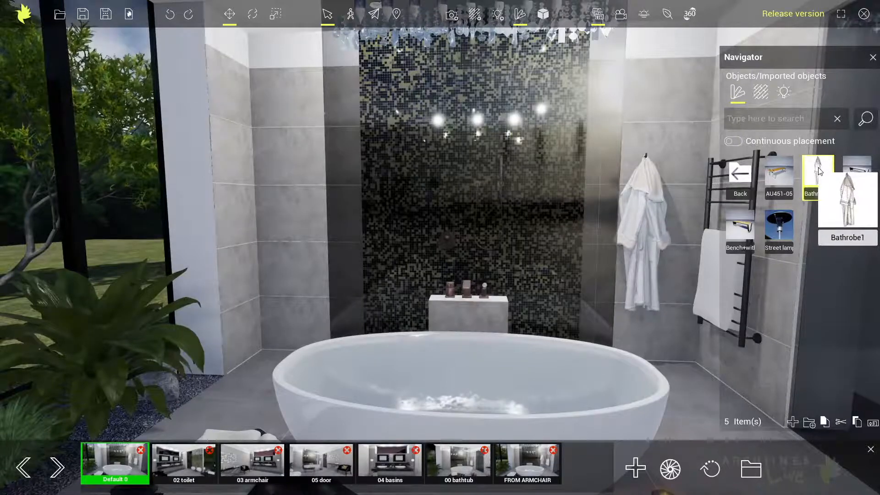
click(874, 424)
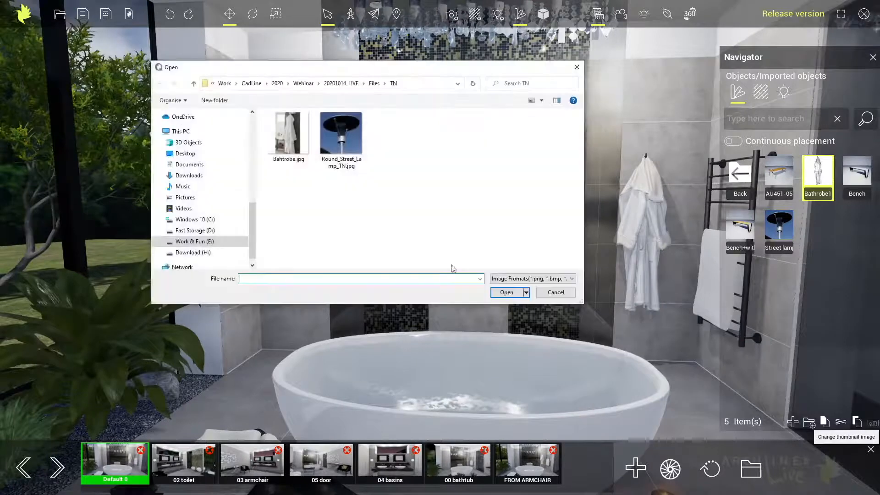
click(288, 138)
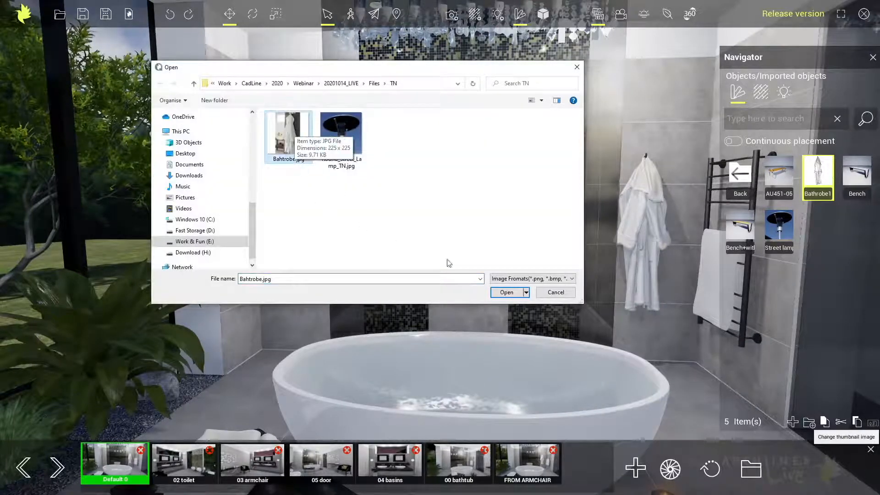
click(507, 293)
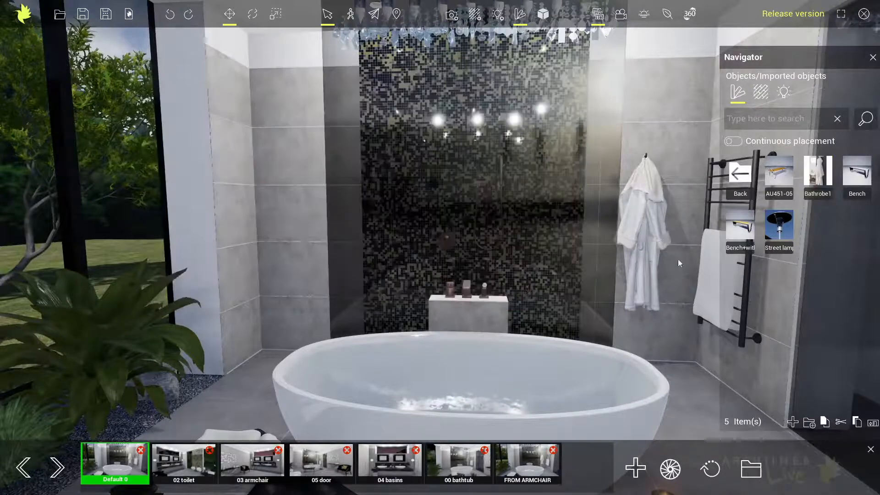